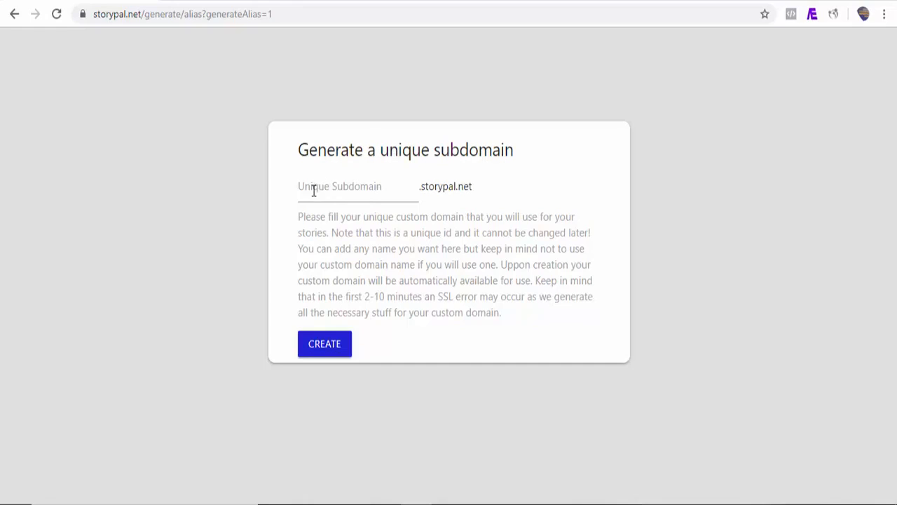
Create the unique storypal.net subdomain "demo".
text(demo)
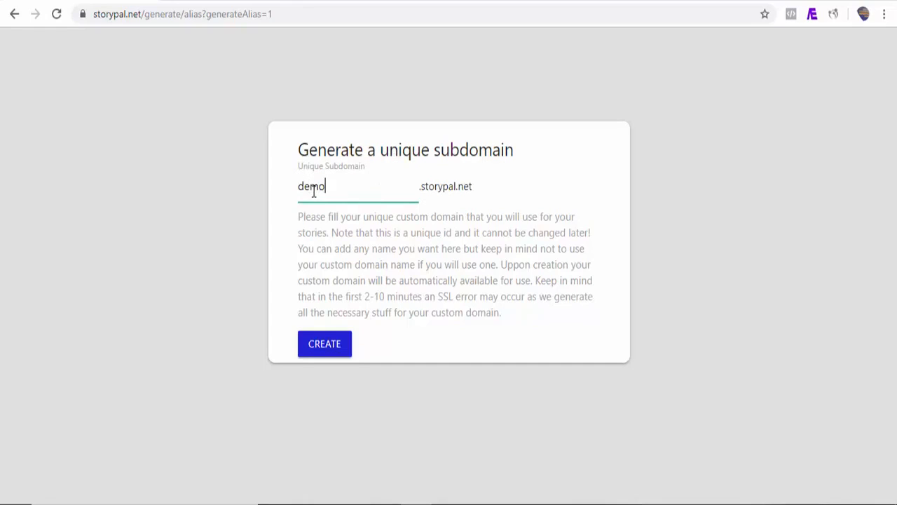
click(326, 345)
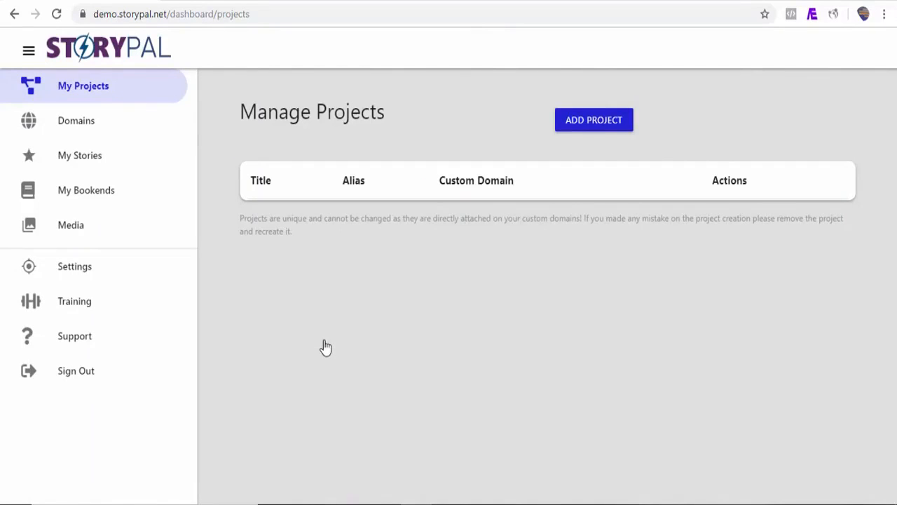
Add a project titled "My First Story" with the project alias "demo" and save it.
click(588, 133)
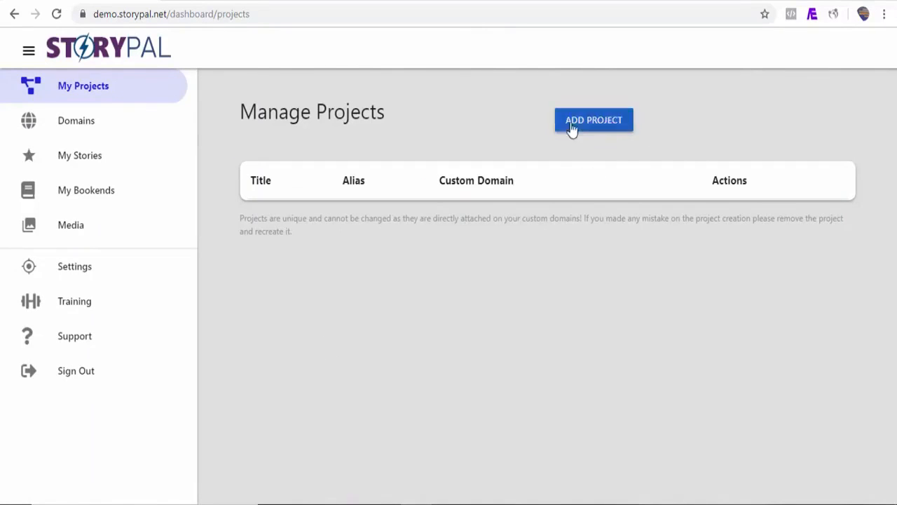
click(585, 132)
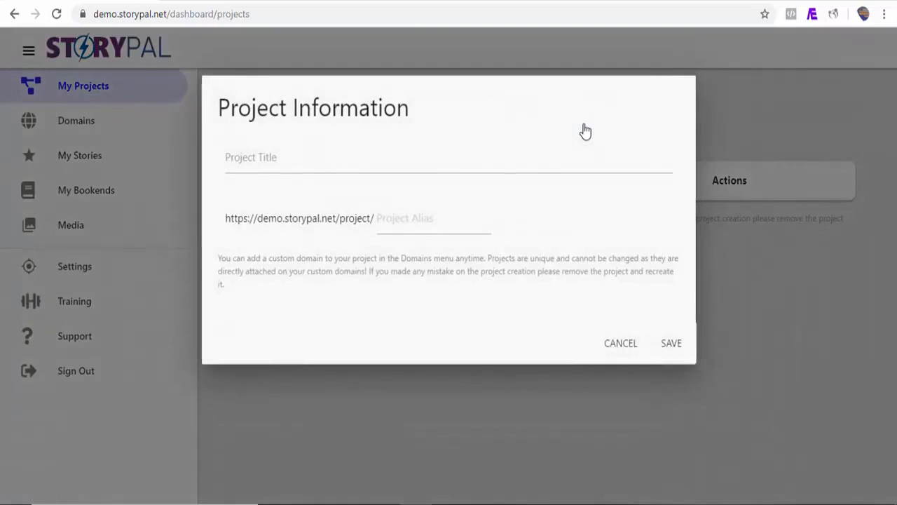
click(277, 164)
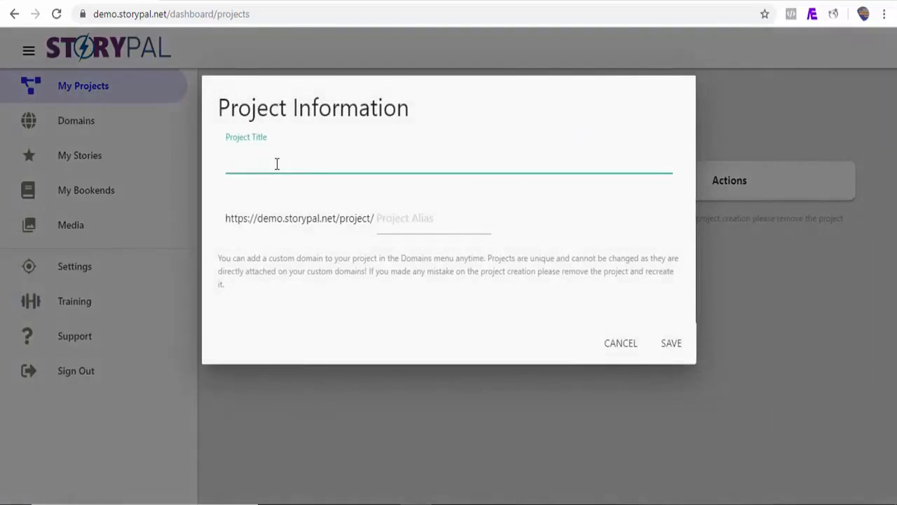
text(My First Stor)
click(399, 219)
text(de)
key(BackSpace)
key(BackSpace)
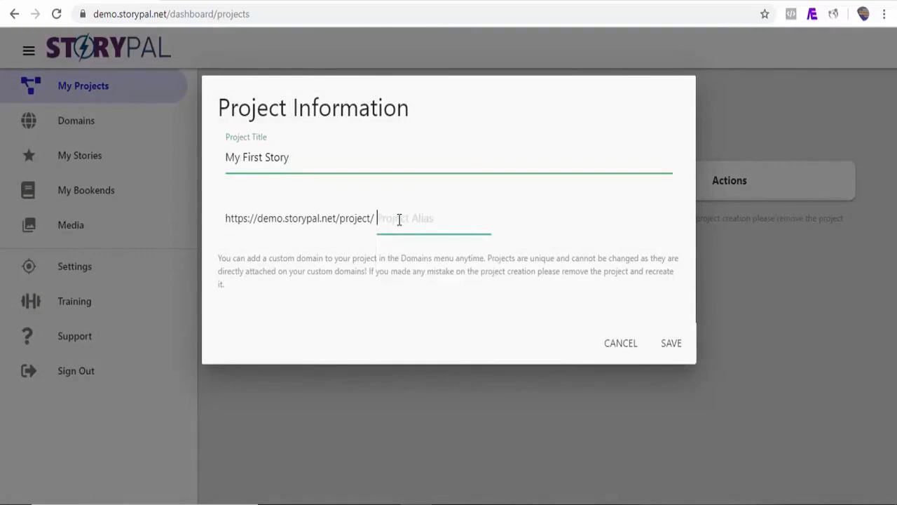
text(demo)
click(670, 342)
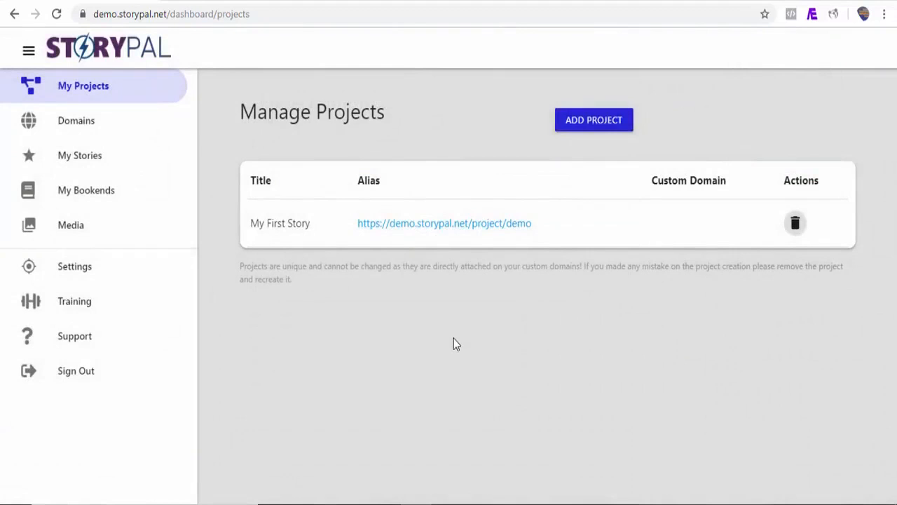
click(76, 131)
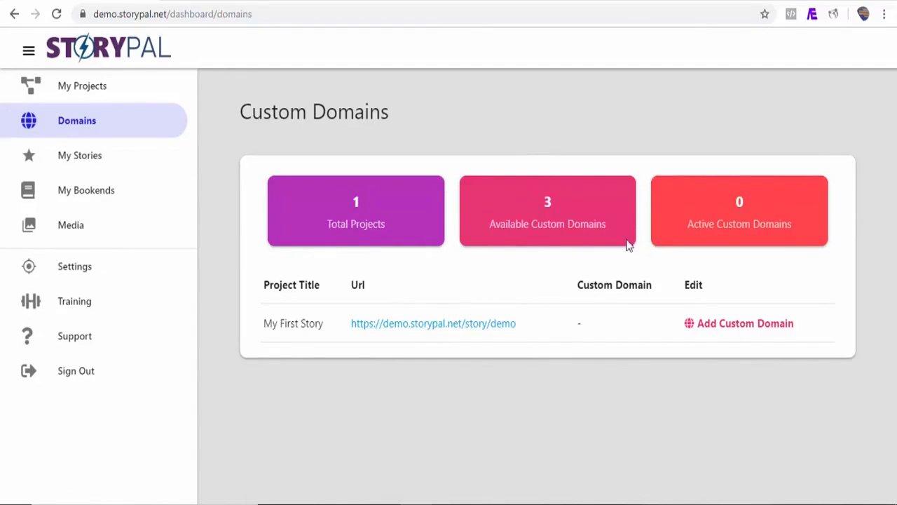
click(727, 327)
drag(639, 262, 636, 311)
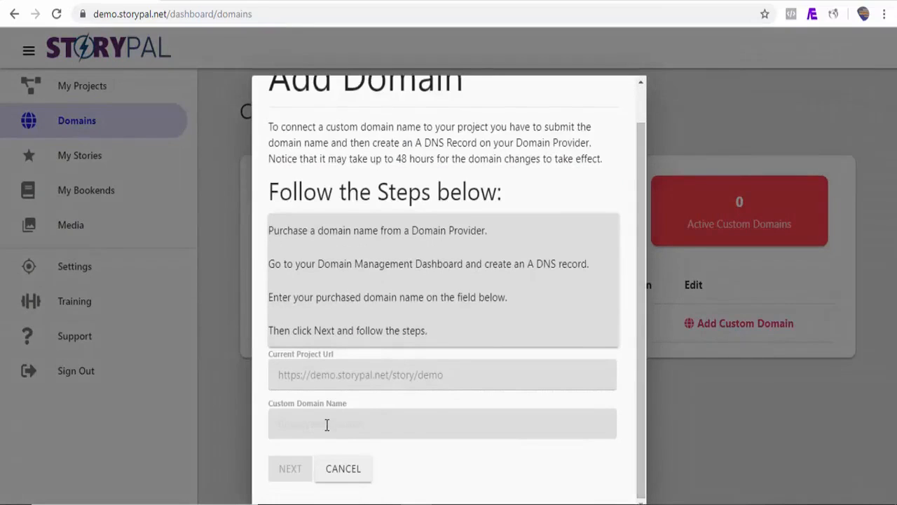
click(326, 425)
text(https)
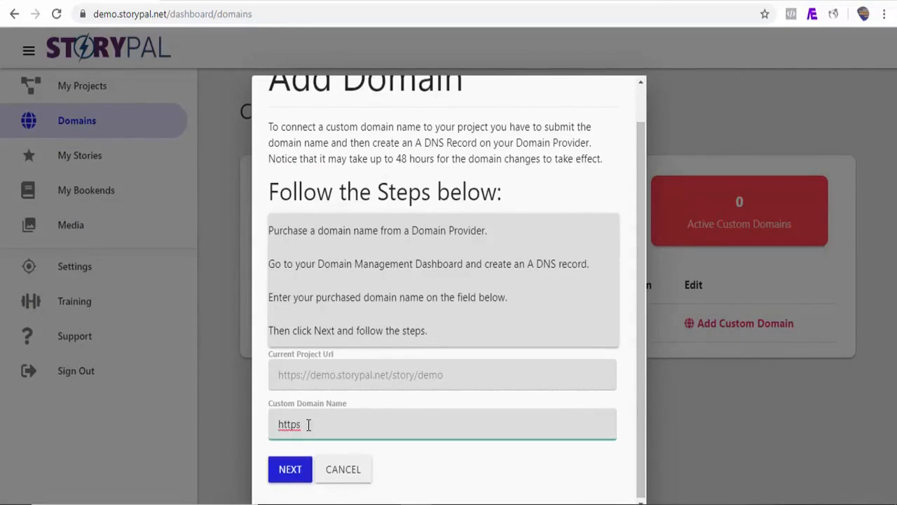
text(://demo.storypal.io)
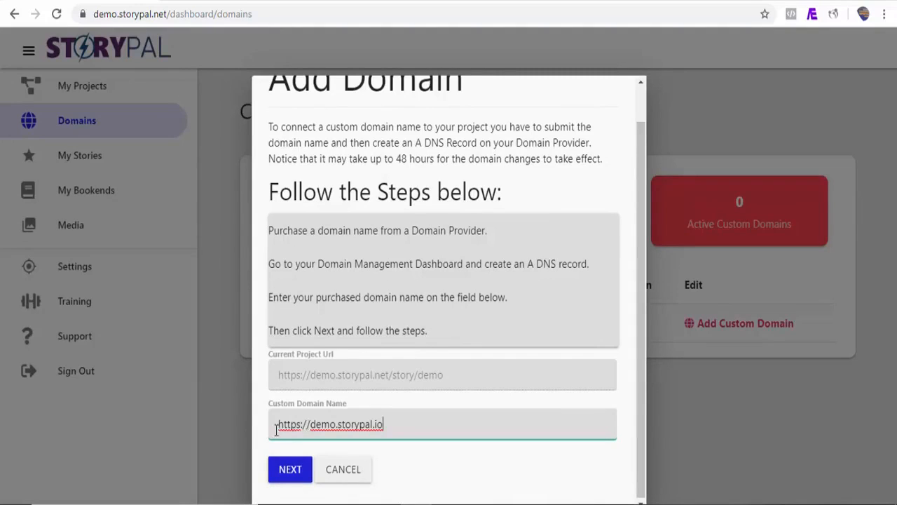
click(290, 470)
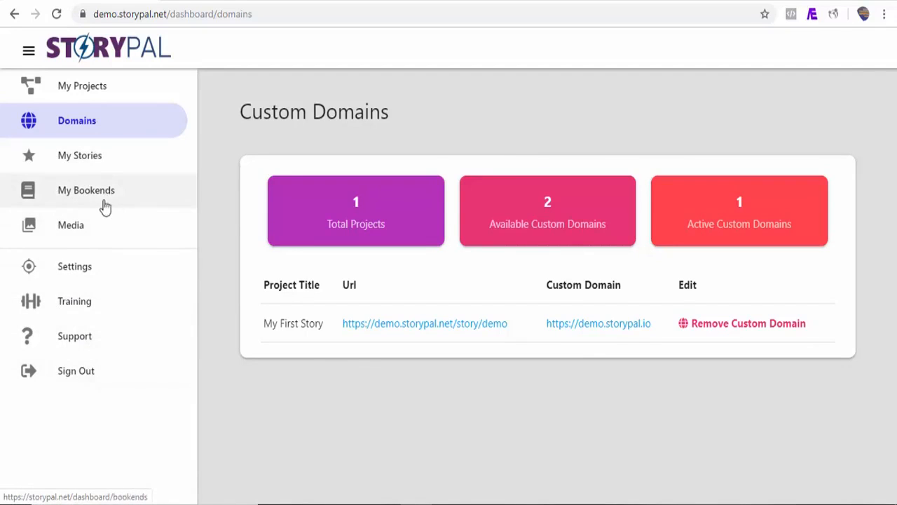
Start a new story and add a Custom story page to it.
click(82, 162)
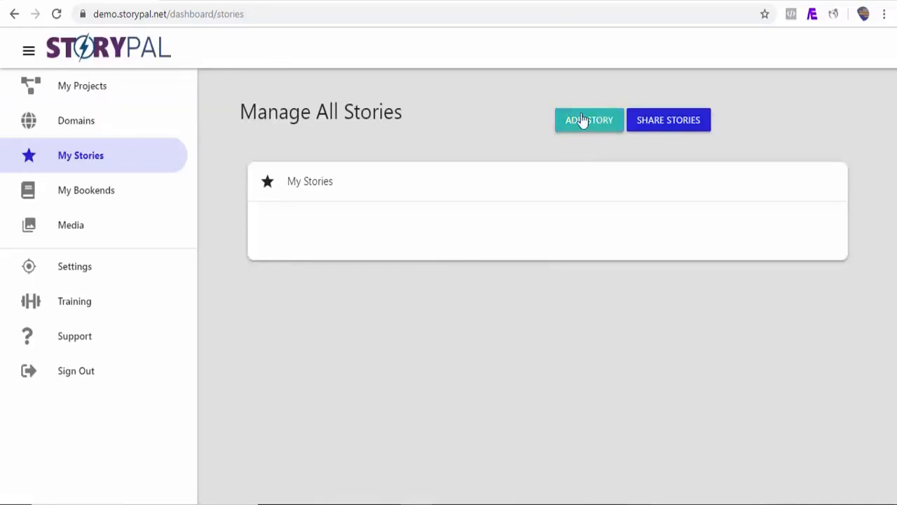
click(588, 122)
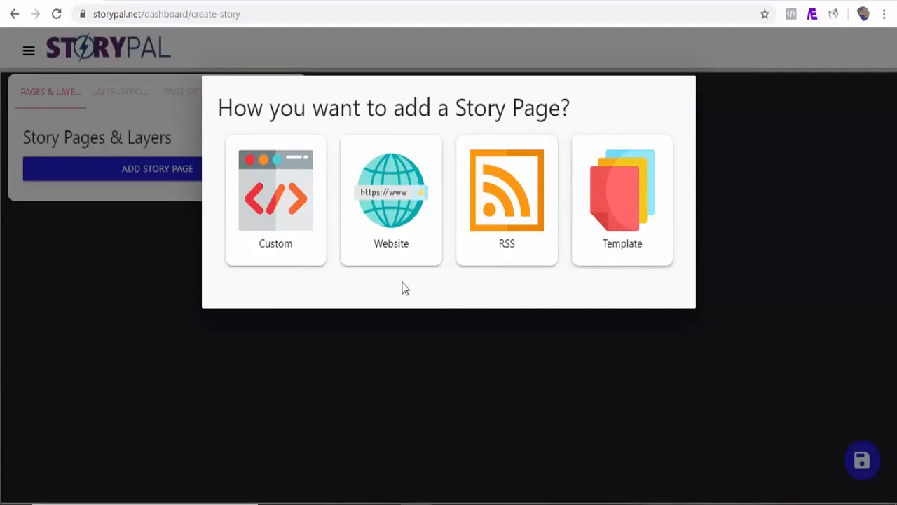
click(283, 239)
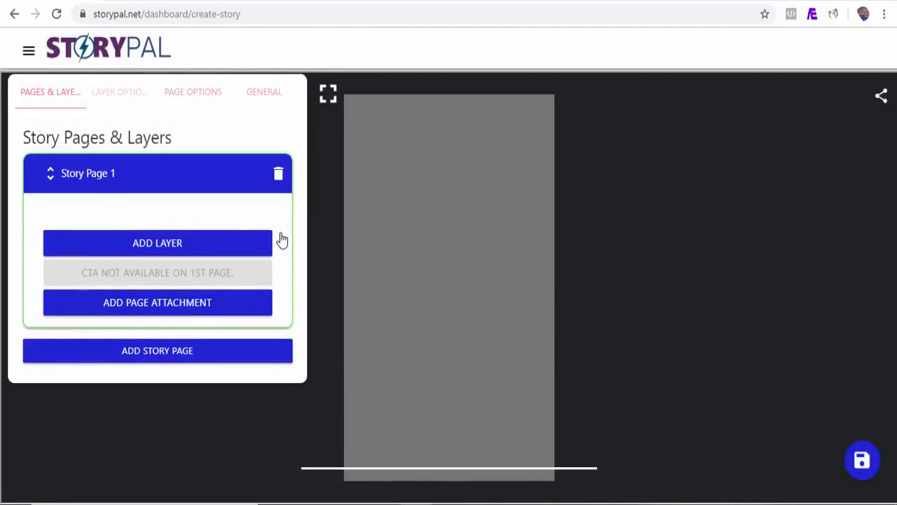
click(165, 352)
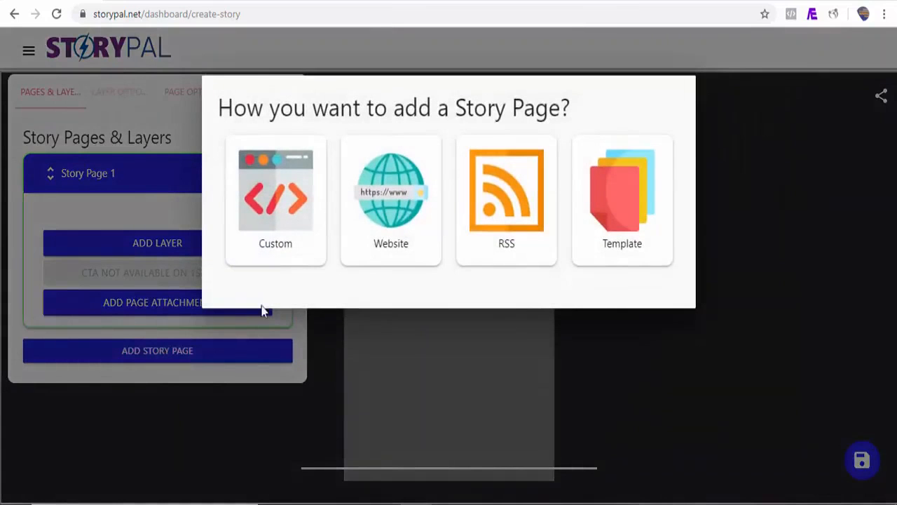
click(298, 238)
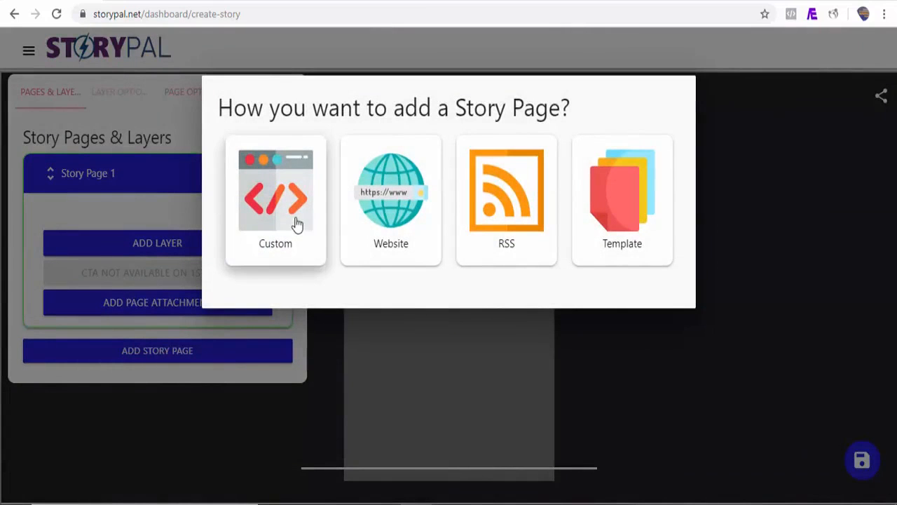
Review the available layer types and add a Heading layer to Story Page 1.
click(158, 247)
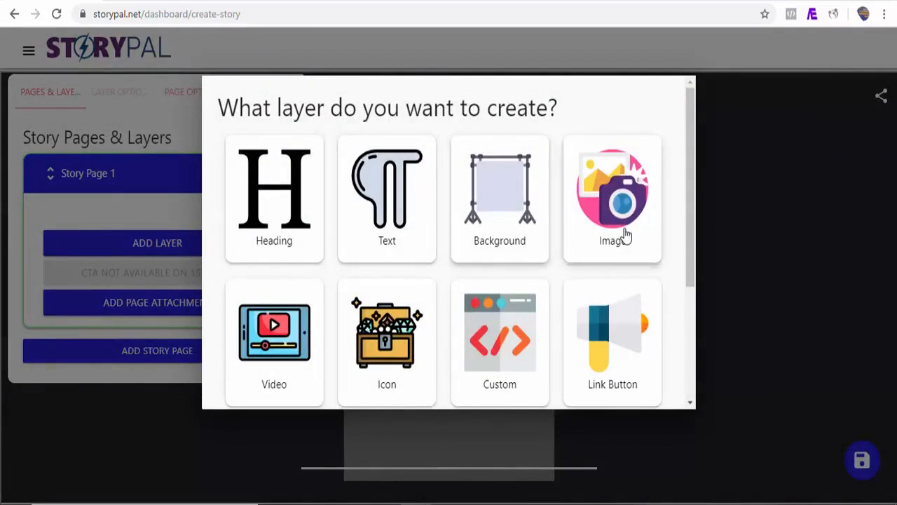
scroll(690, 231, down, 1)
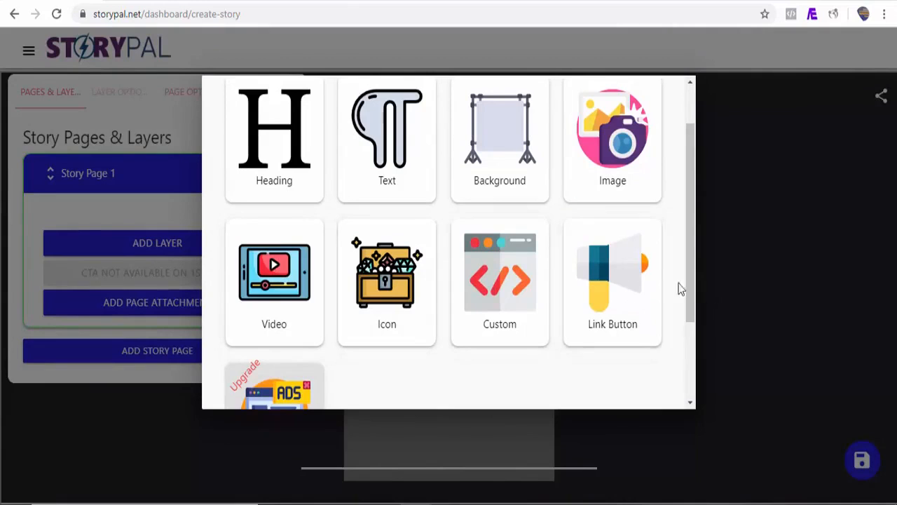
drag(694, 296, 691, 321)
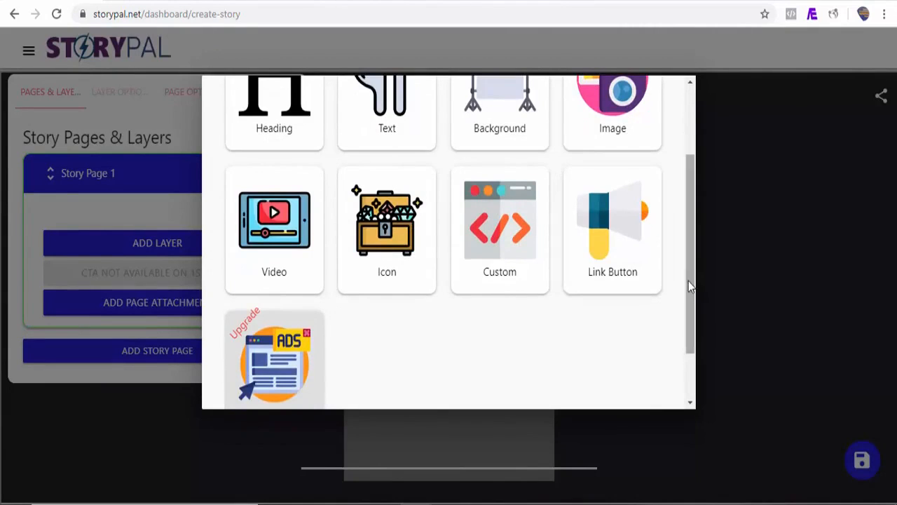
drag(689, 282, 686, 205)
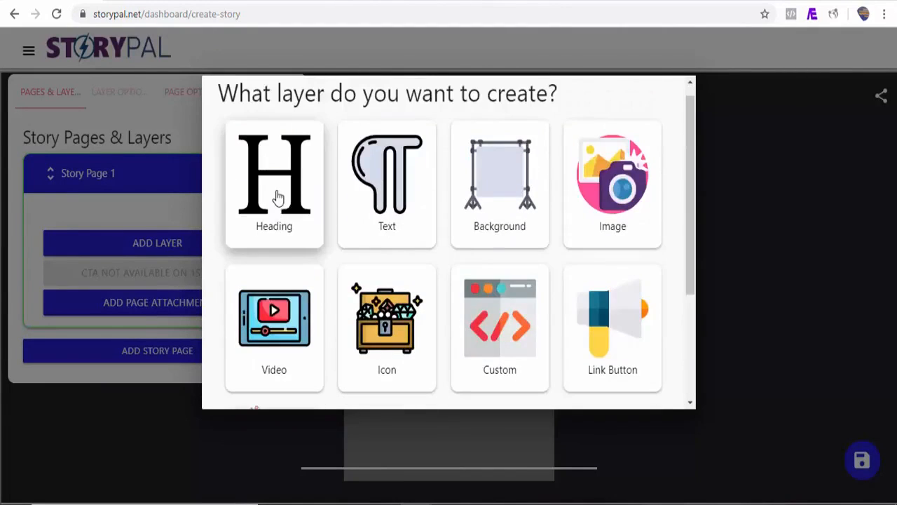
click(276, 199)
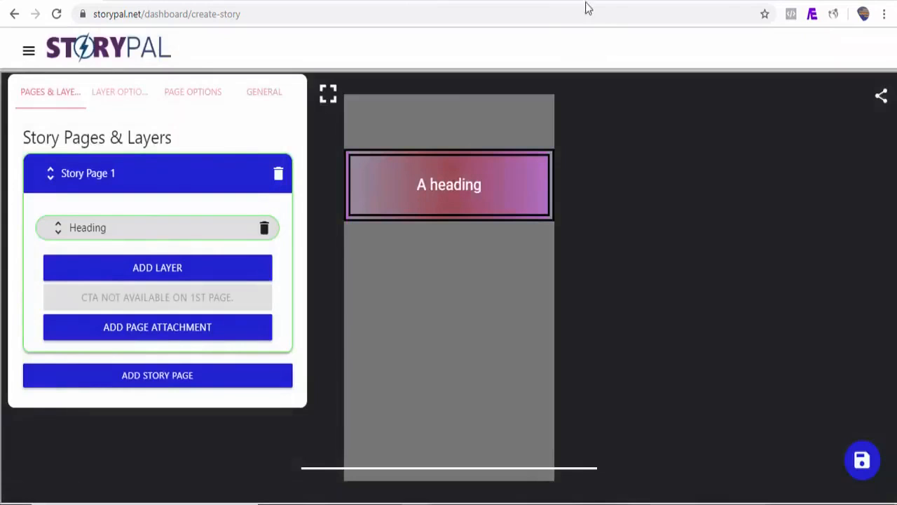
Copy the title "What Exactly Is Google AMP Story?" from the blog article and replace the heading layer's text with it.
click(610, 4)
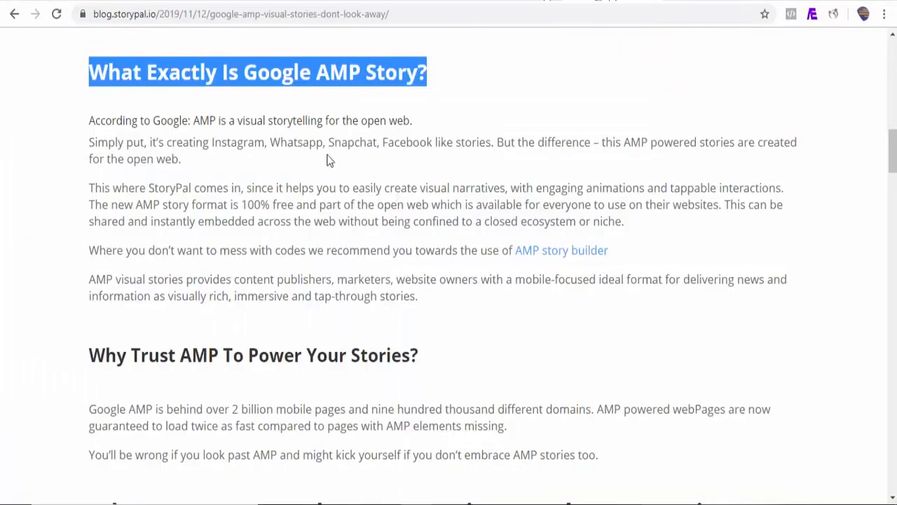
click(307, 116)
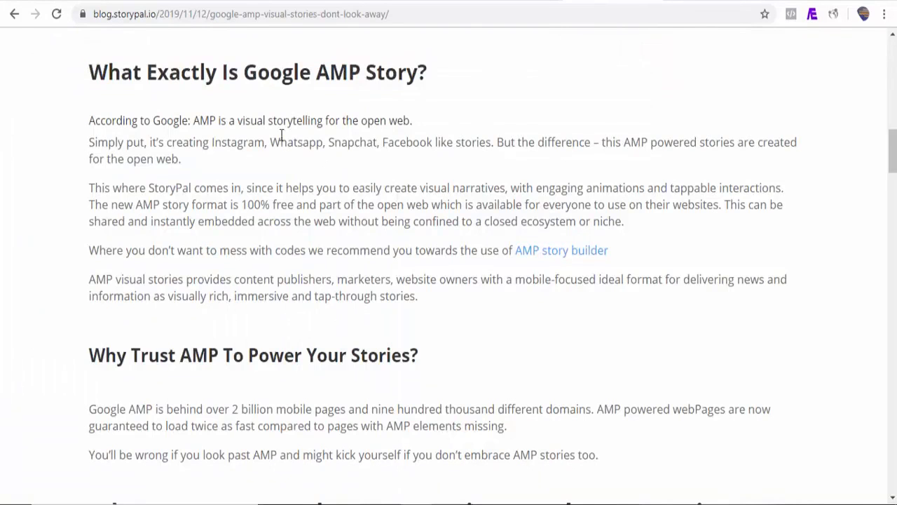
drag(432, 75, 105, 73)
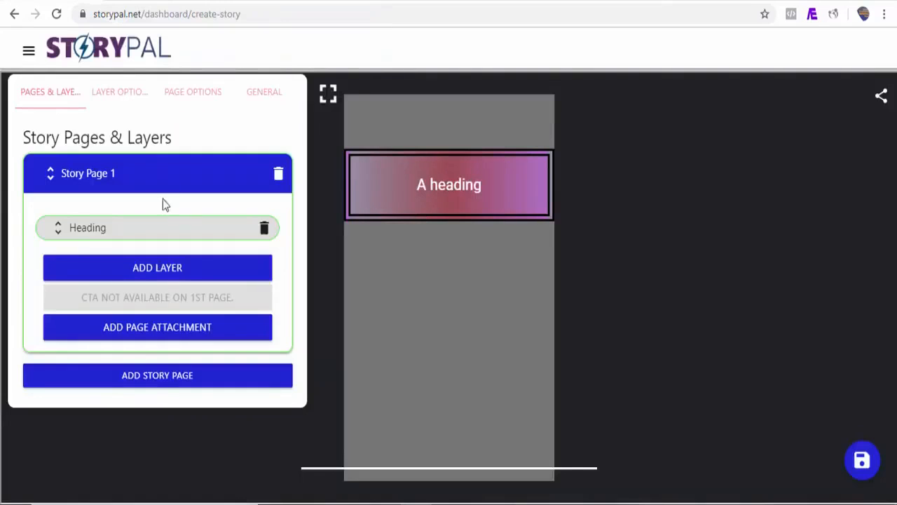
click(116, 97)
triple_click(122, 185)
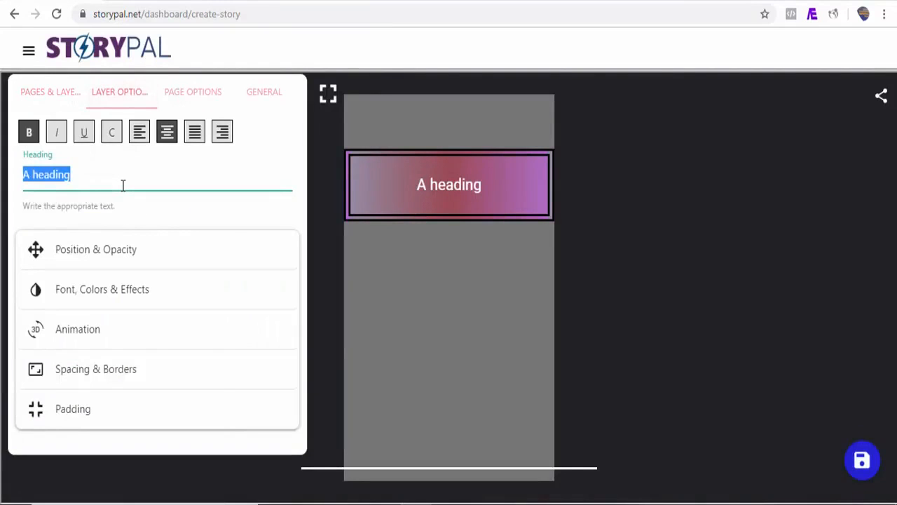
text(What Exactly Is Google AMP Story?)
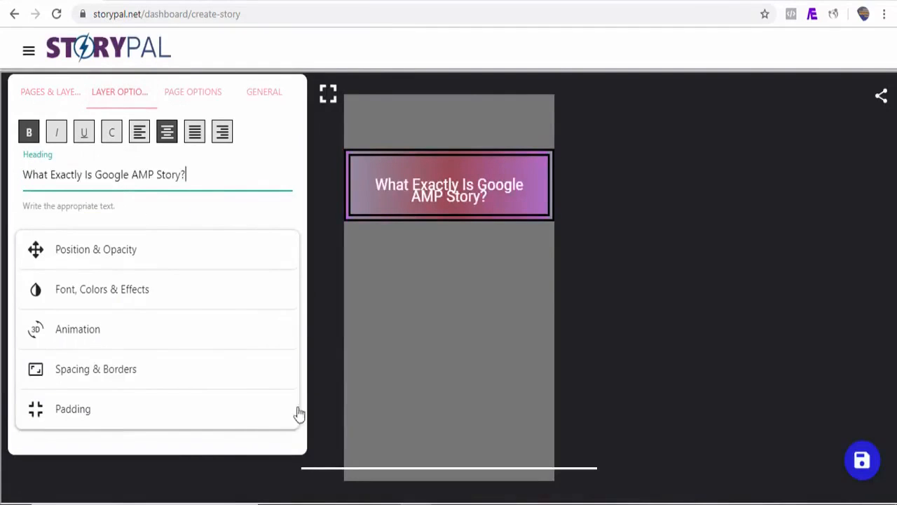
Set the heading layer's line height to 3.5rem in its spacing options.
click(147, 376)
drag(297, 234, 298, 314)
drag(63, 323, 87, 330)
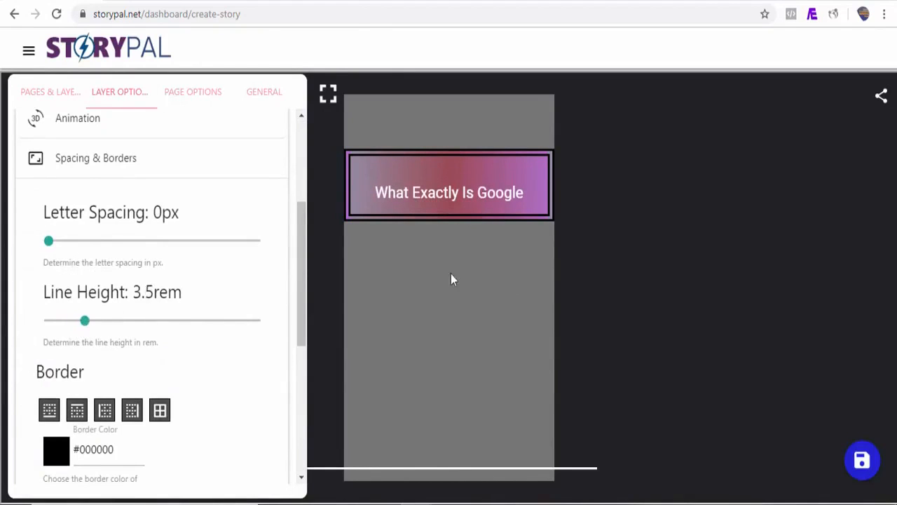
Extend the heading box downward on the page so both lines of its text fit, and deselect it.
click(456, 208)
drag(455, 217, 454, 260)
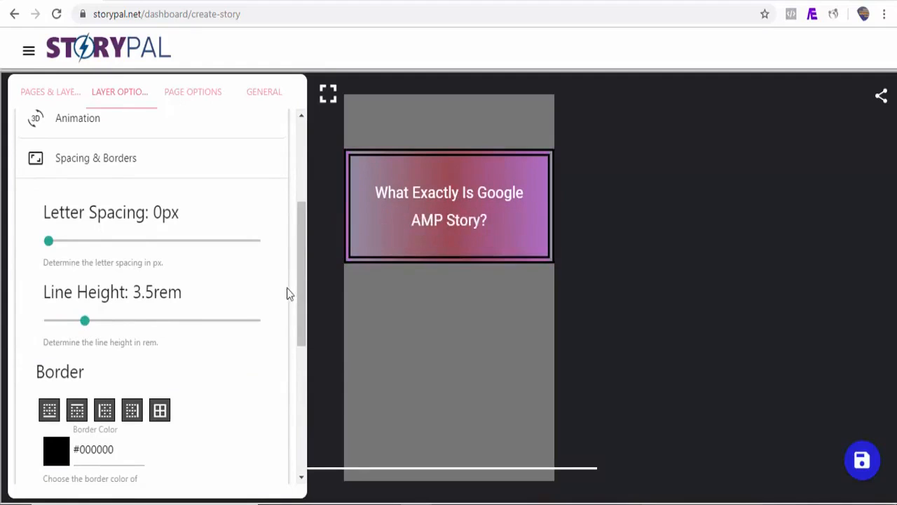
scroll(155, 294, up, 3)
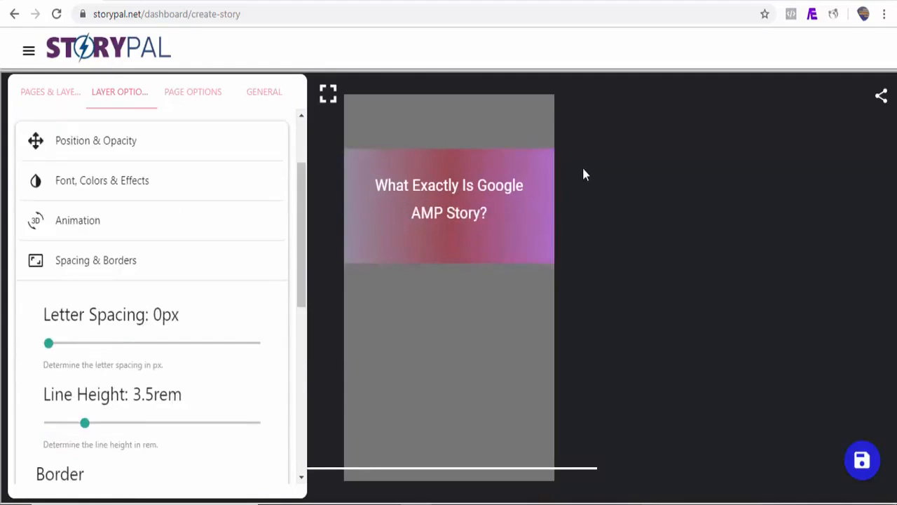
Add a Text layer to Story Page 1.
drag(414, 121, 93, 114)
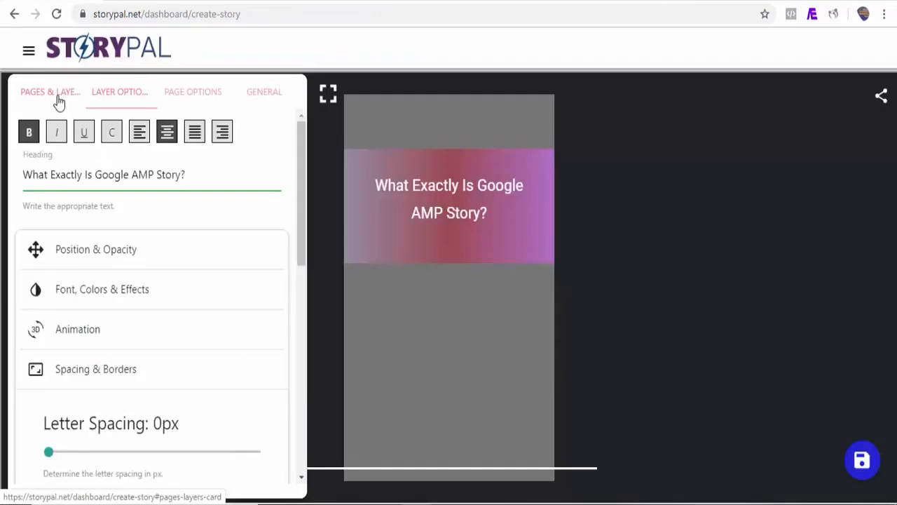
click(58, 96)
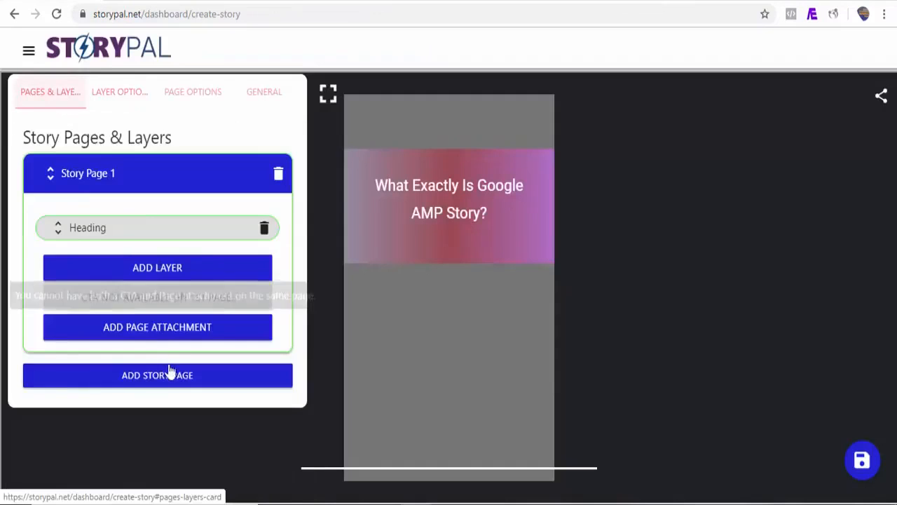
click(141, 269)
click(393, 197)
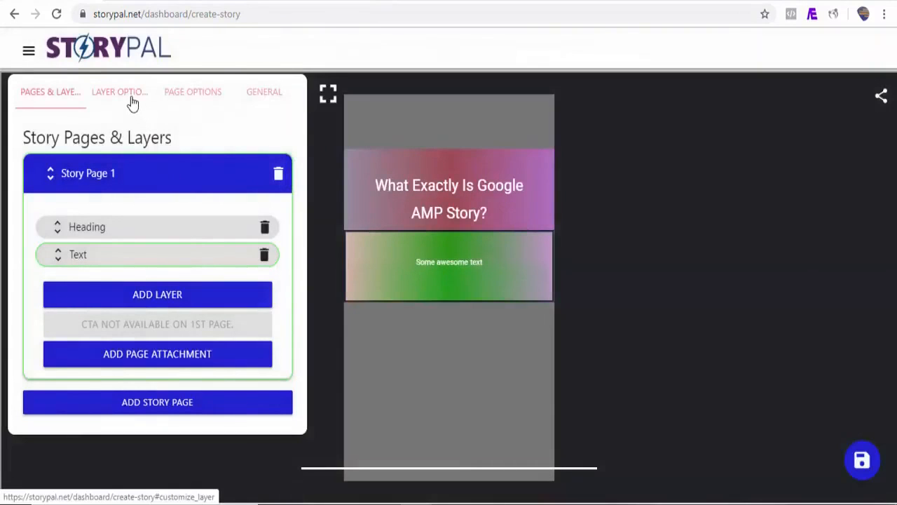
Replace the text layer's text with "According to Google: AMP is a visual storytelling for the open web." and remove its background color.
click(123, 94)
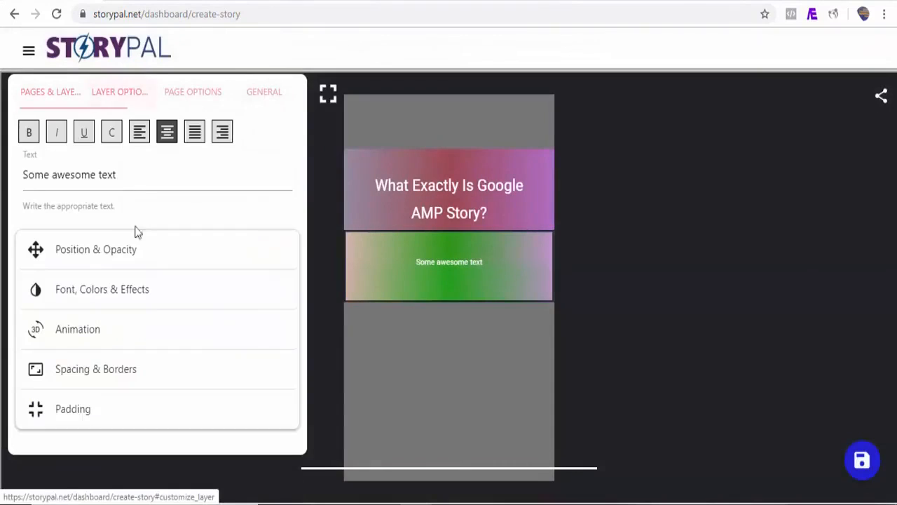
triple_click(119, 180)
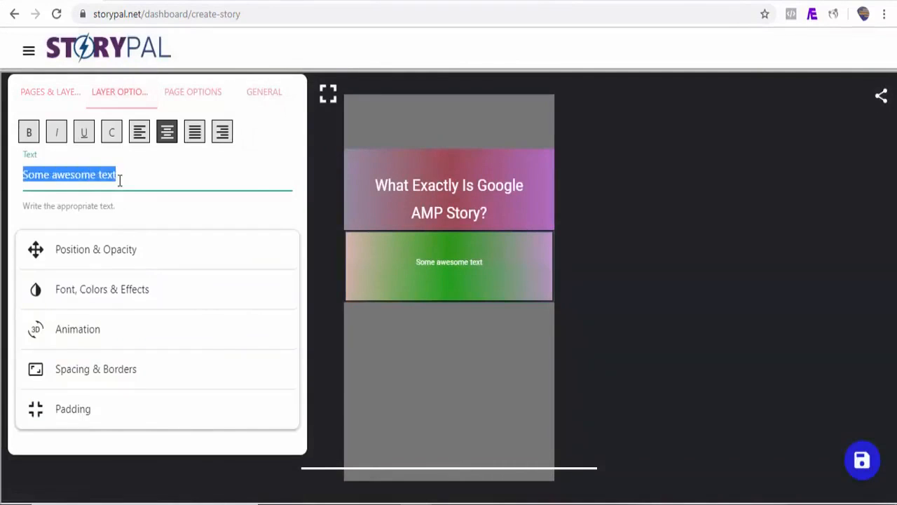
text(According to Google: AMP is a visual storytelling for the open web.)
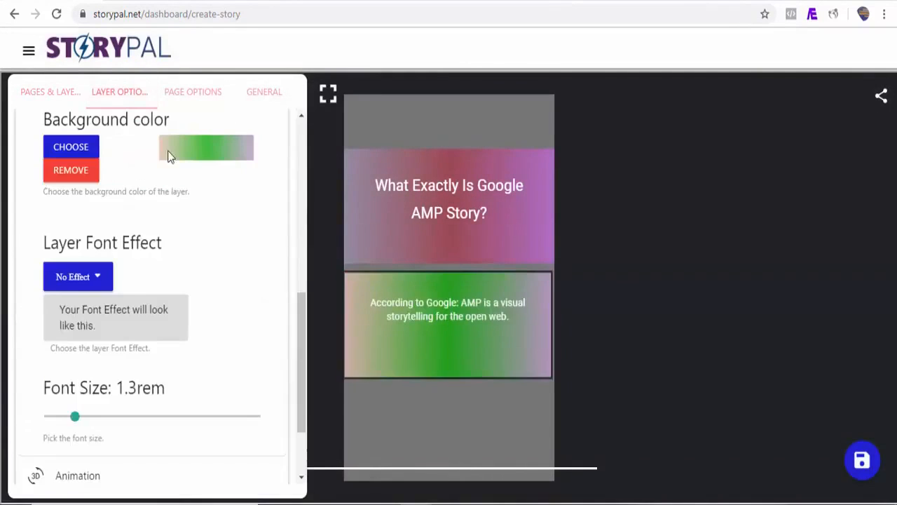
click(64, 173)
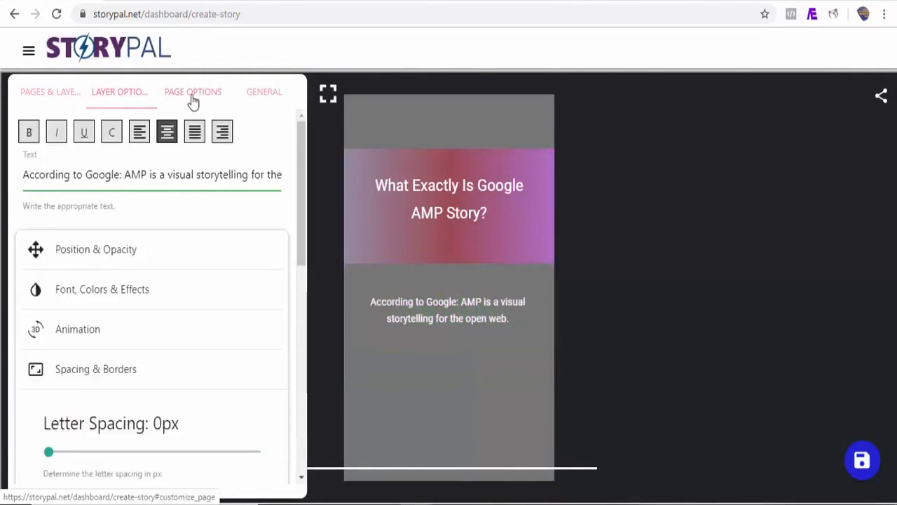
Search StoryPal's video library for "google" to find a background video for Story Page 1.
click(192, 100)
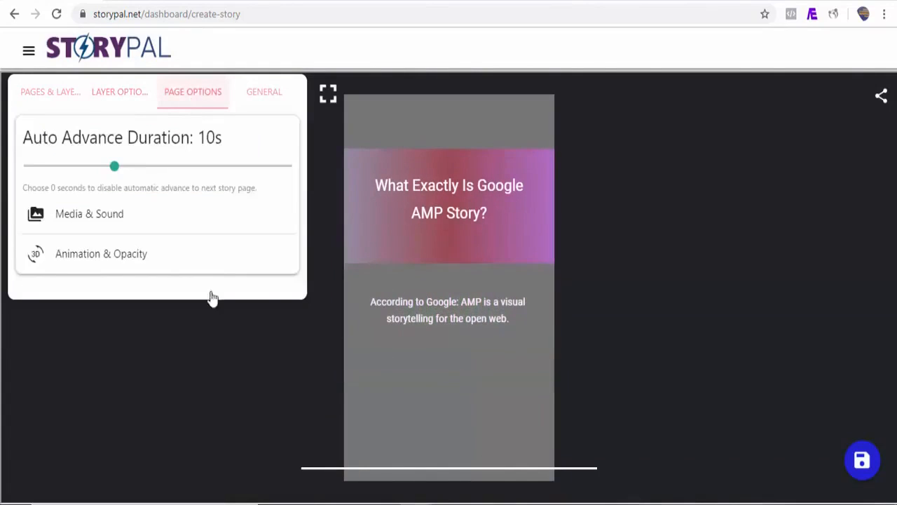
click(99, 219)
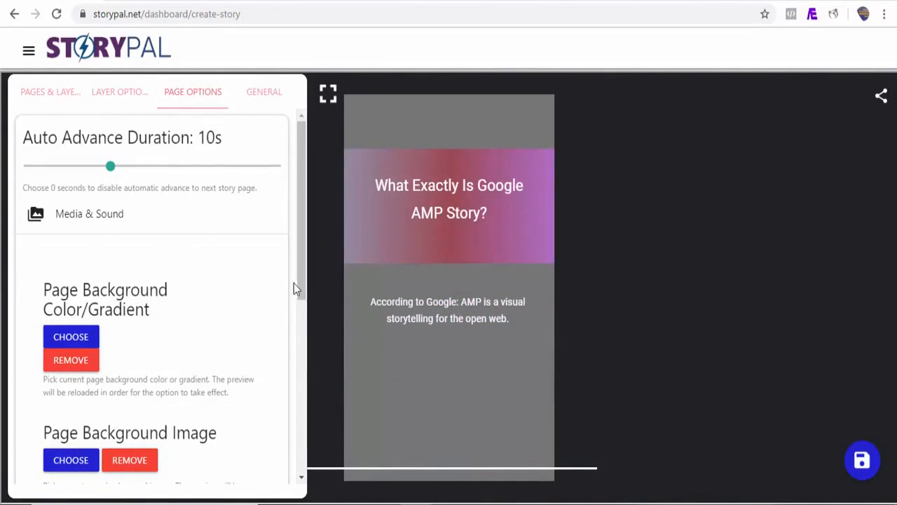
drag(299, 281, 254, 350)
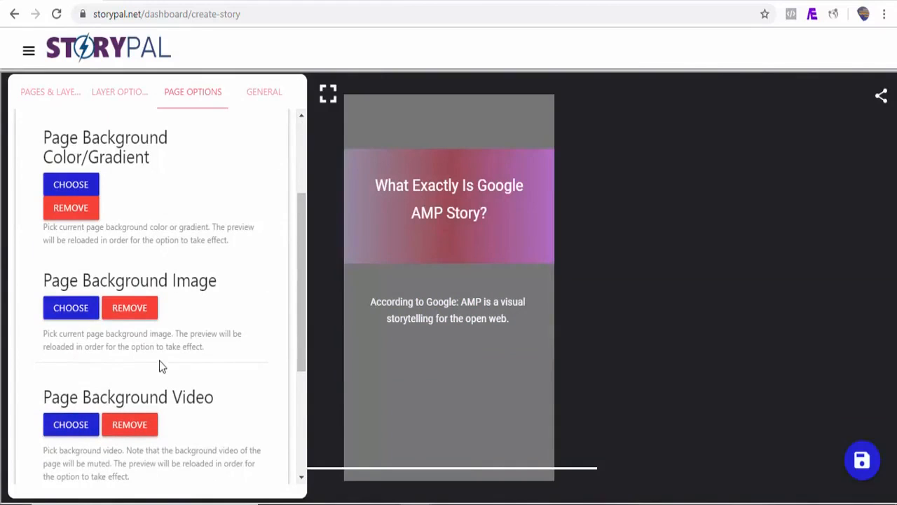
click(71, 425)
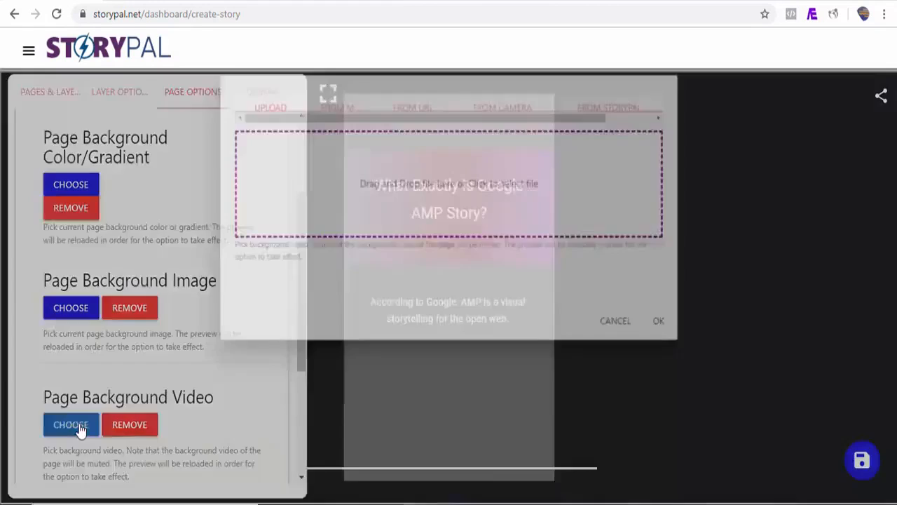
click(623, 119)
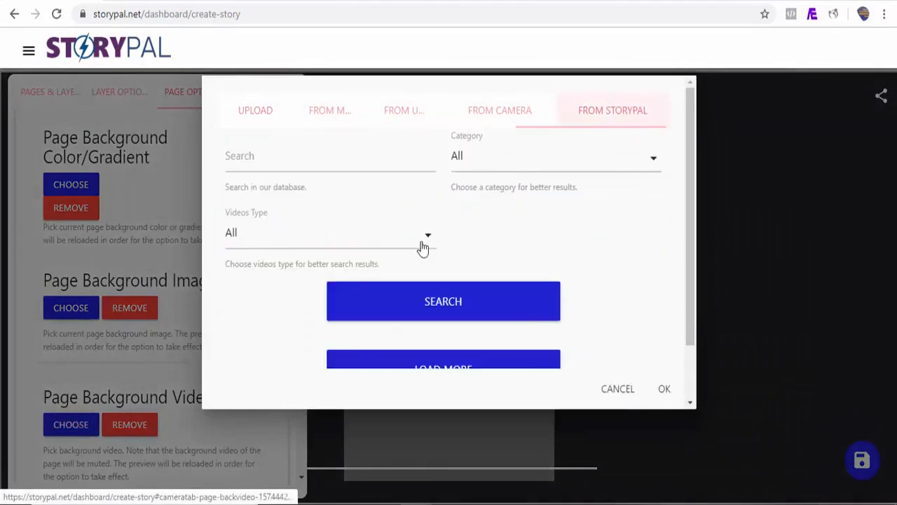
click(281, 163)
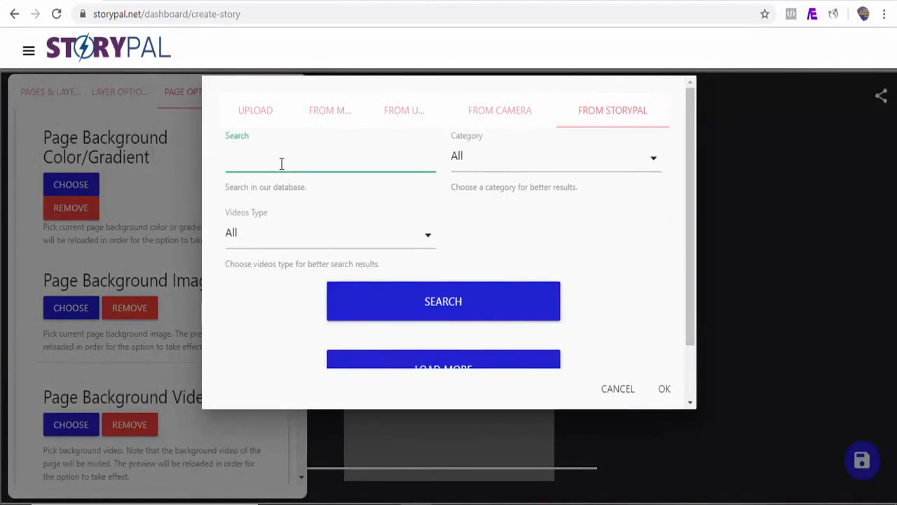
click(403, 315)
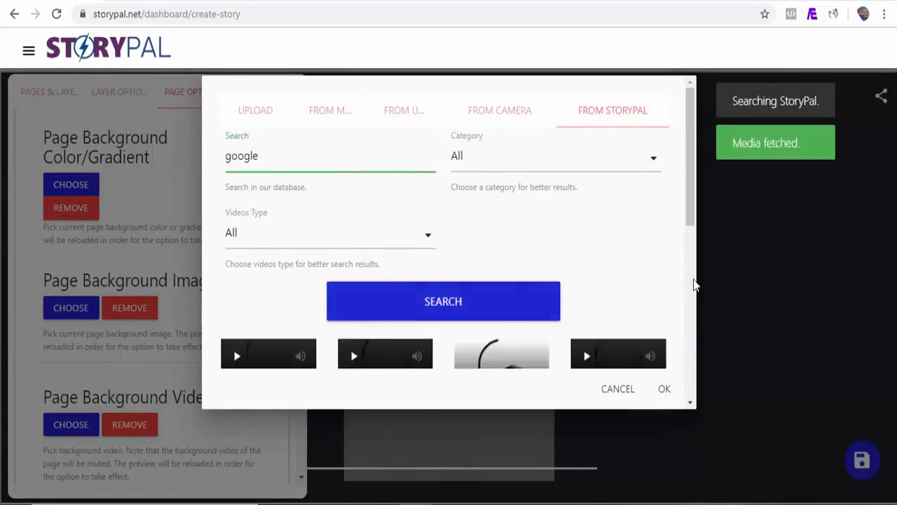
Apply the "android, icons, samsung" clip from the search results as the page's background video.
drag(692, 201, 686, 300)
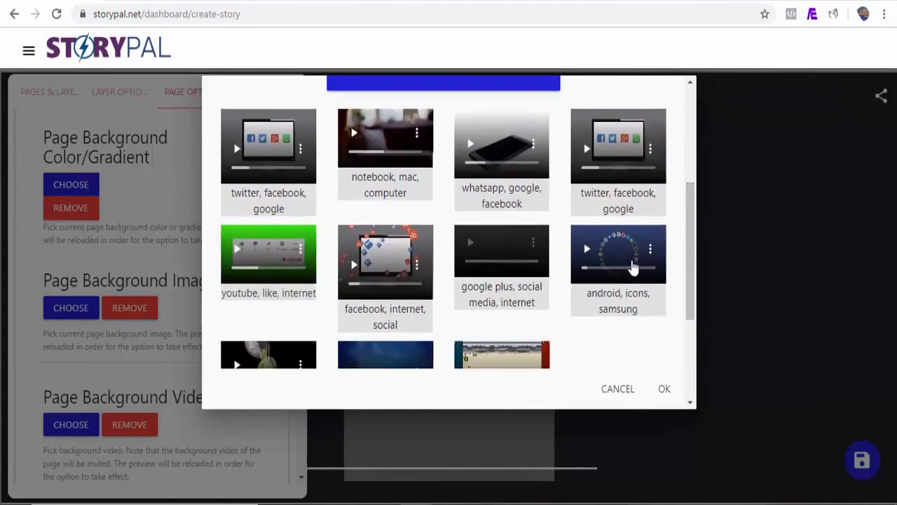
click(582, 271)
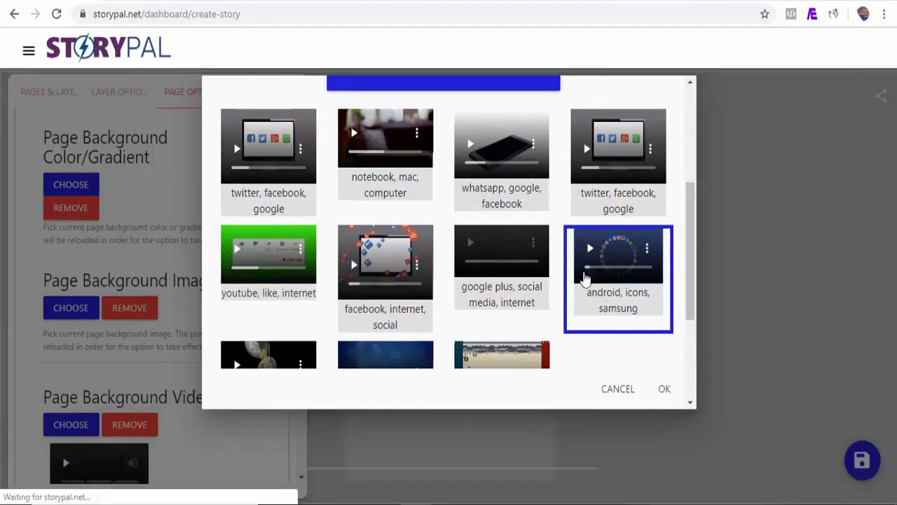
click(664, 391)
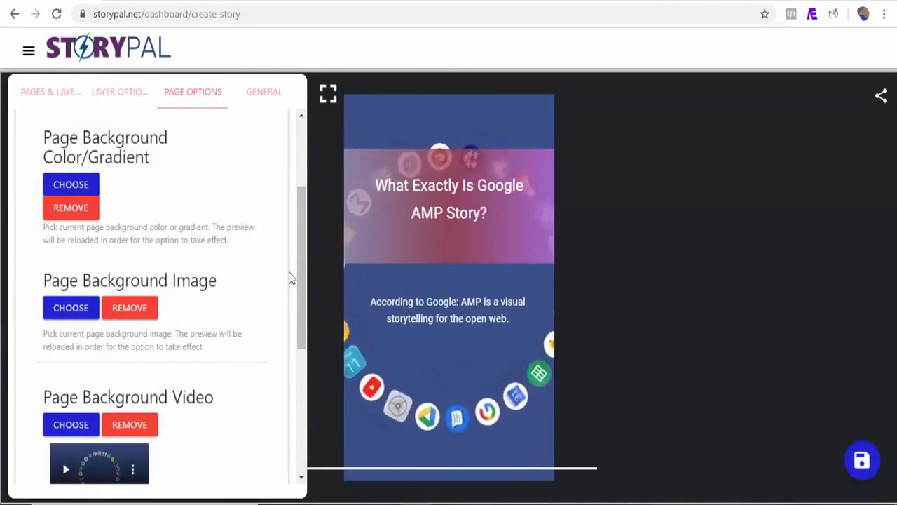
Give the heading layer on Story Page 1 a Fly in top animation with a 0.8s delay.
click(70, 103)
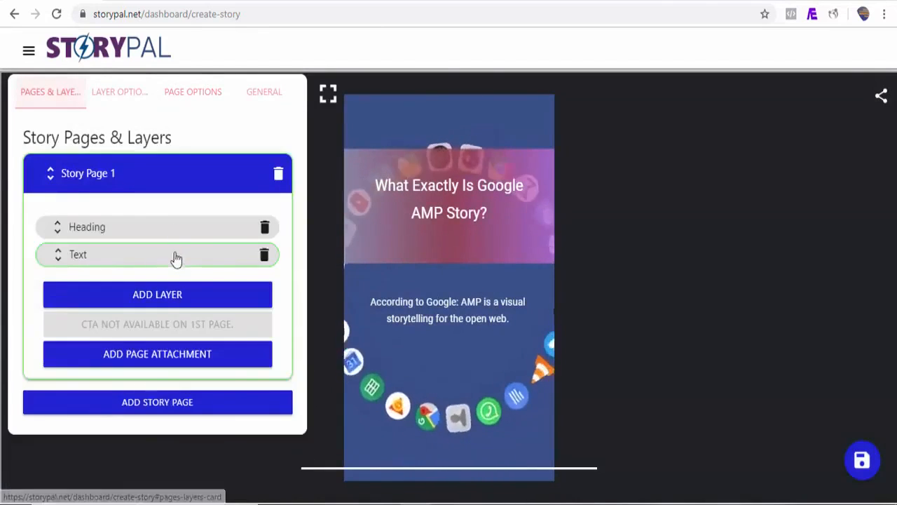
click(129, 96)
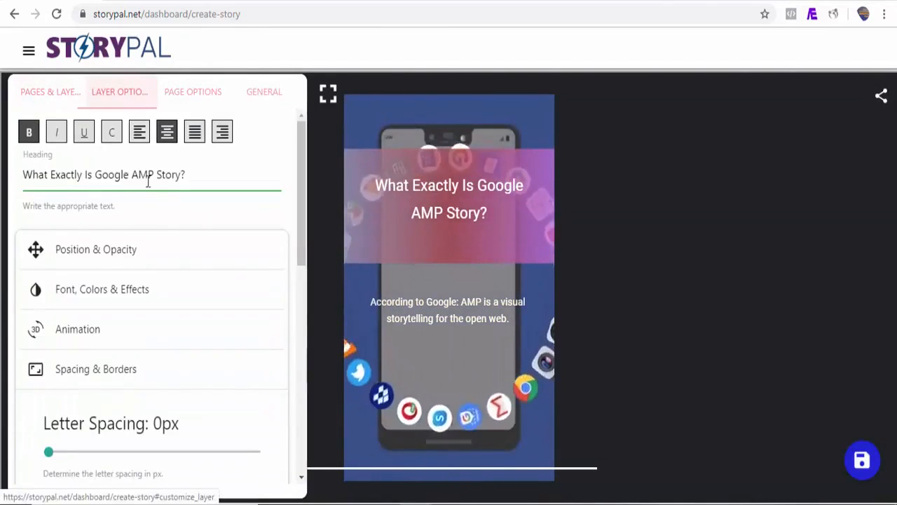
click(140, 343)
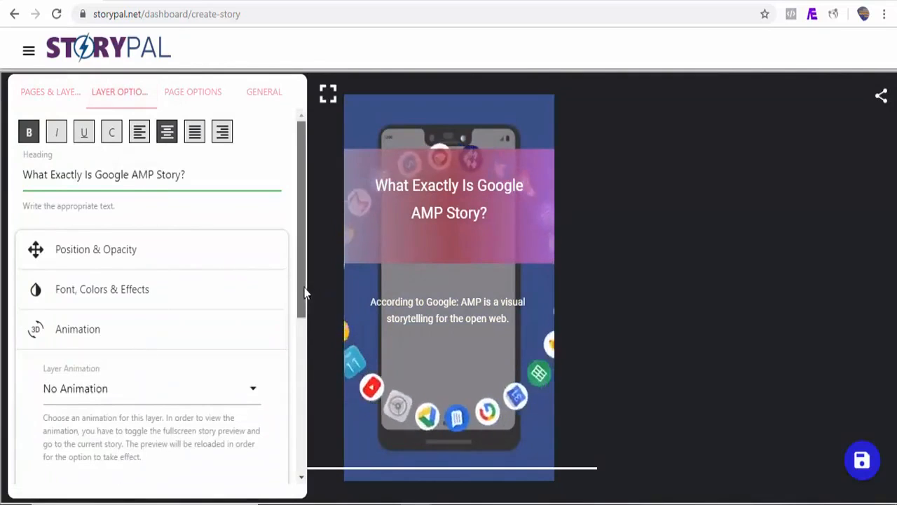
scroll(274, 314, down, 1)
click(200, 341)
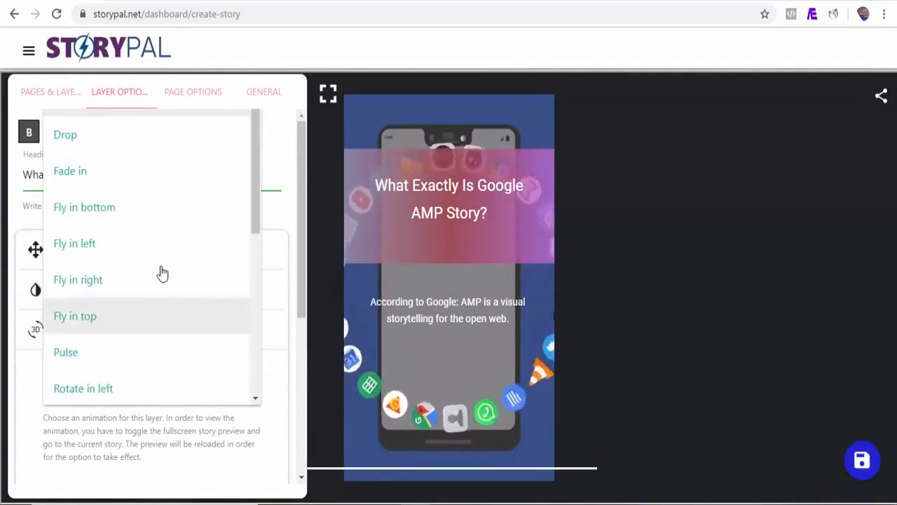
click(108, 324)
drag(304, 277, 301, 351)
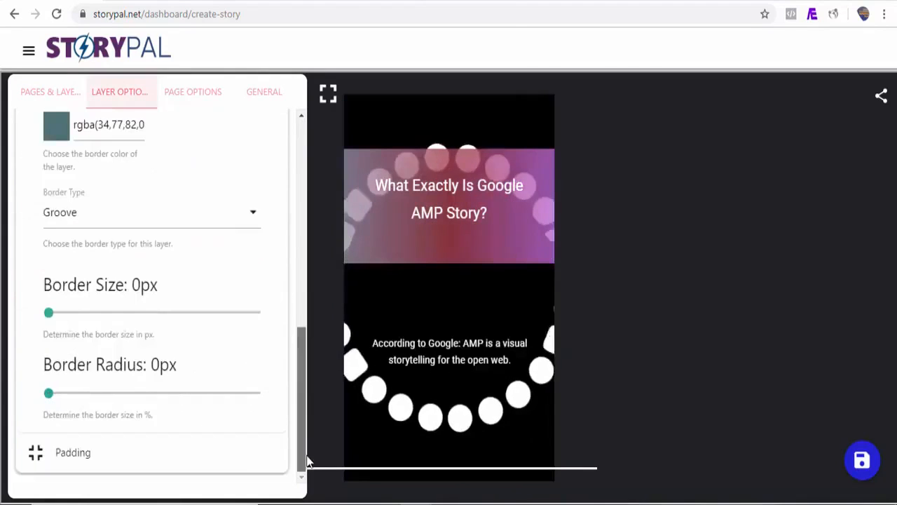
Give the text layer a Fly in left animation with a 2s delay and preview the page in fullscreen.
drag(304, 456, 288, 204)
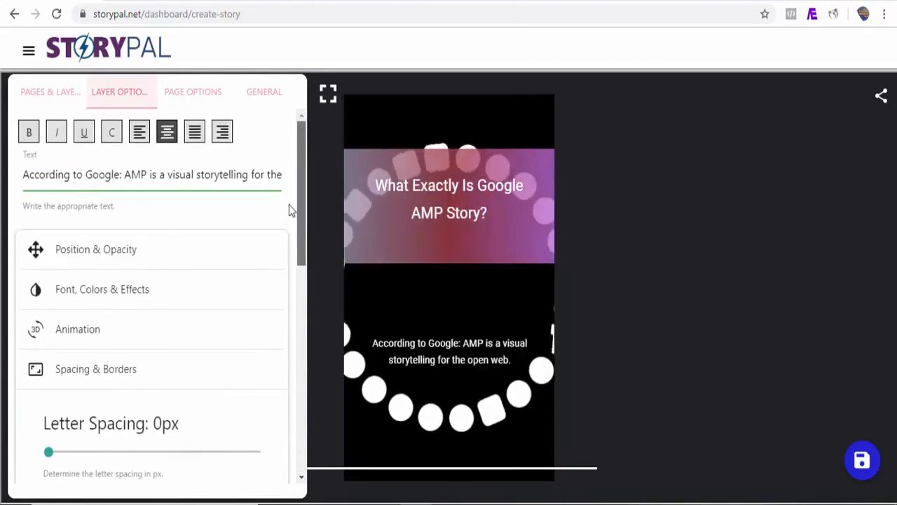
click(121, 336)
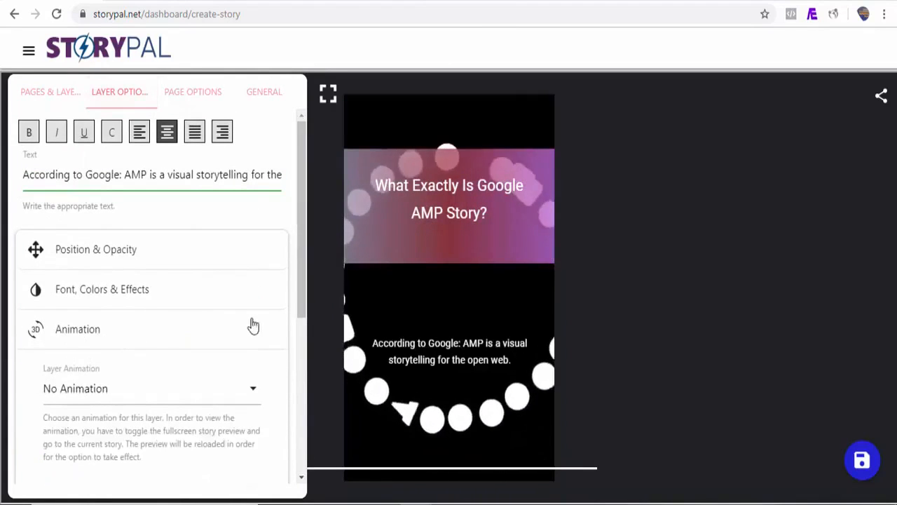
click(101, 398)
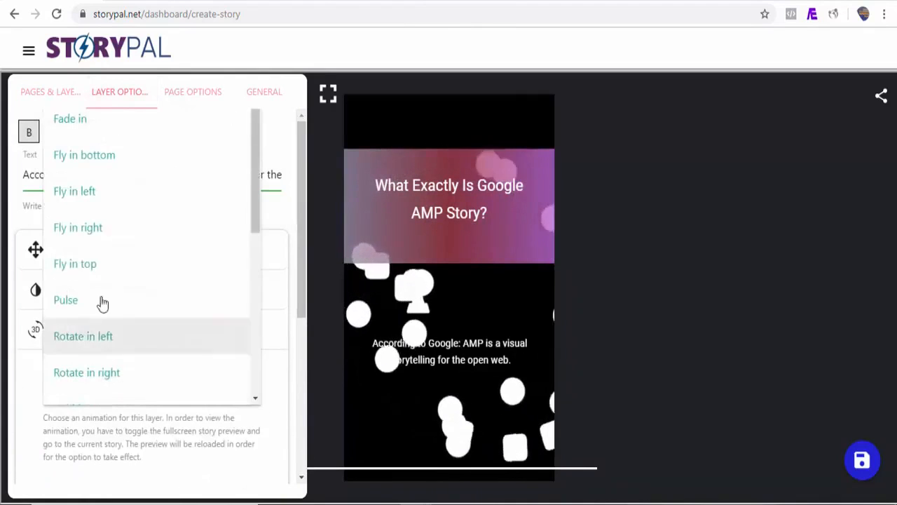
click(93, 196)
drag(301, 264, 305, 411)
drag(48, 274, 68, 278)
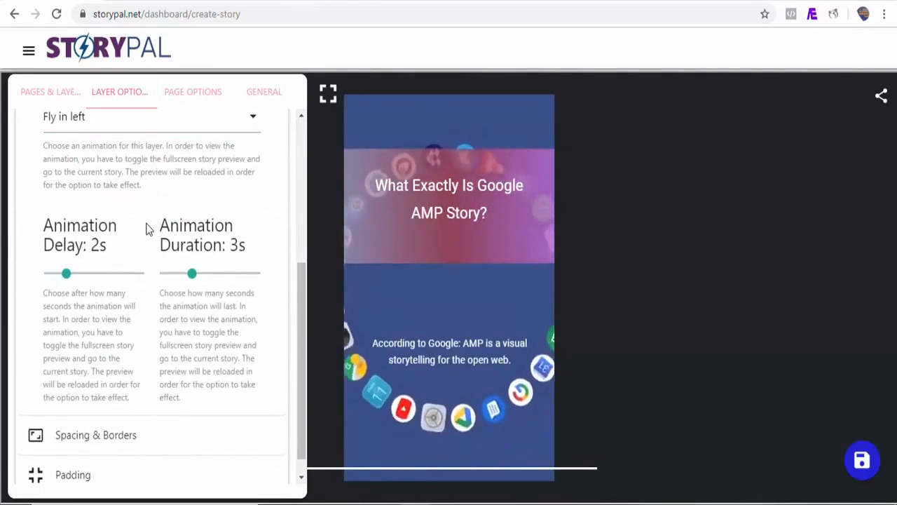
click(327, 93)
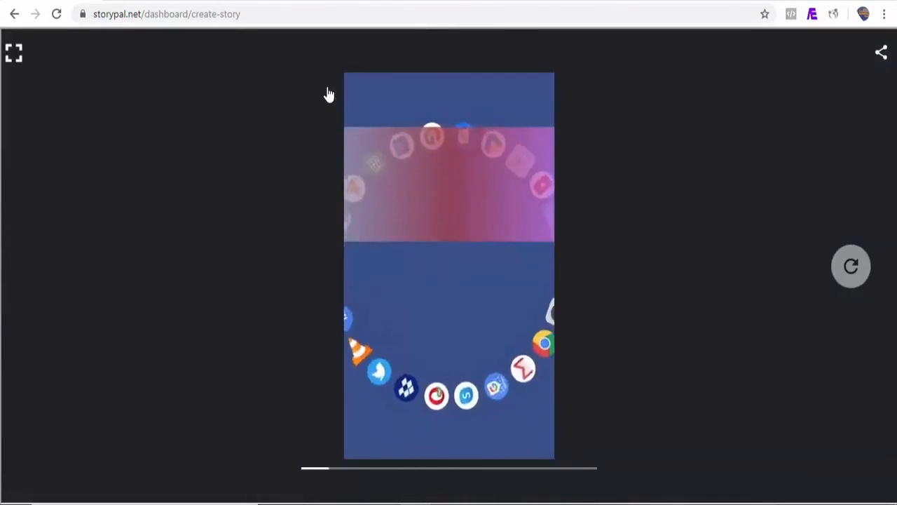
click(14, 54)
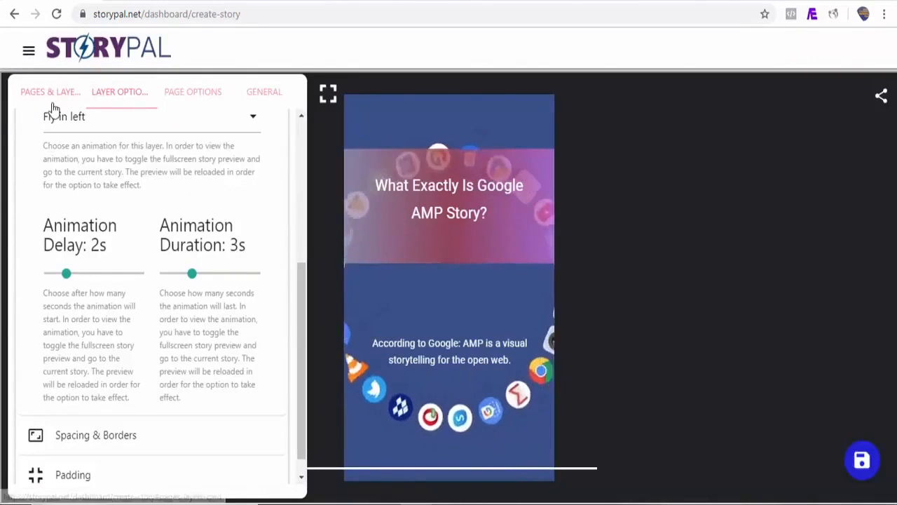
Add a second story page to the story using the Custom option.
click(22, 95)
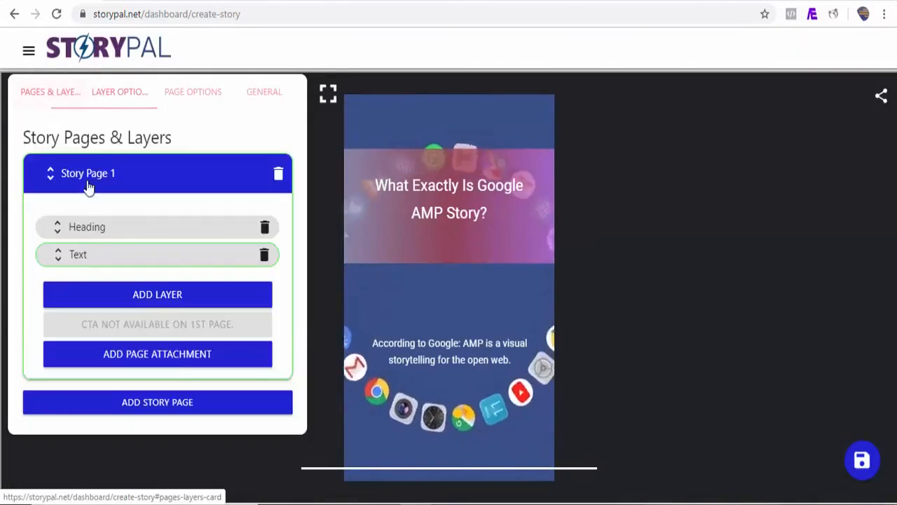
click(156, 404)
click(286, 223)
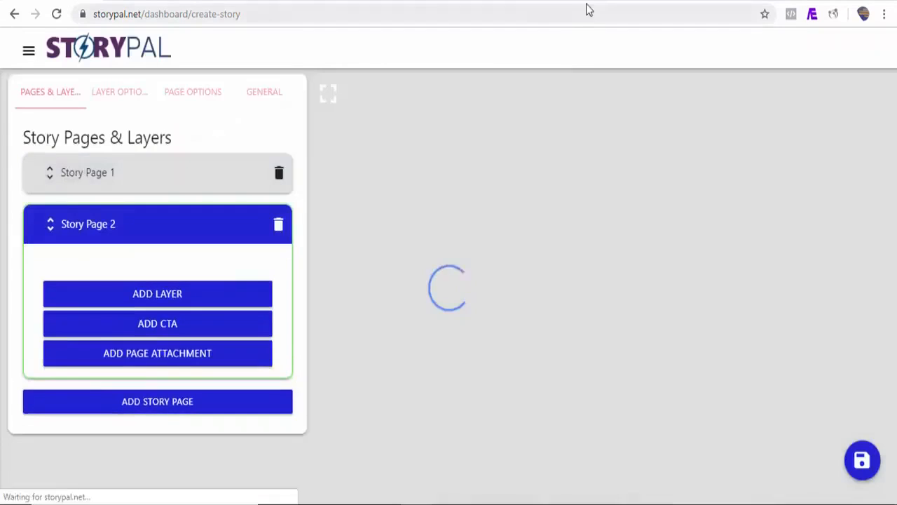
Search StoryPal's image library for "google" with vertical orientation to find a background image for Story Page 2.
click(615, 112)
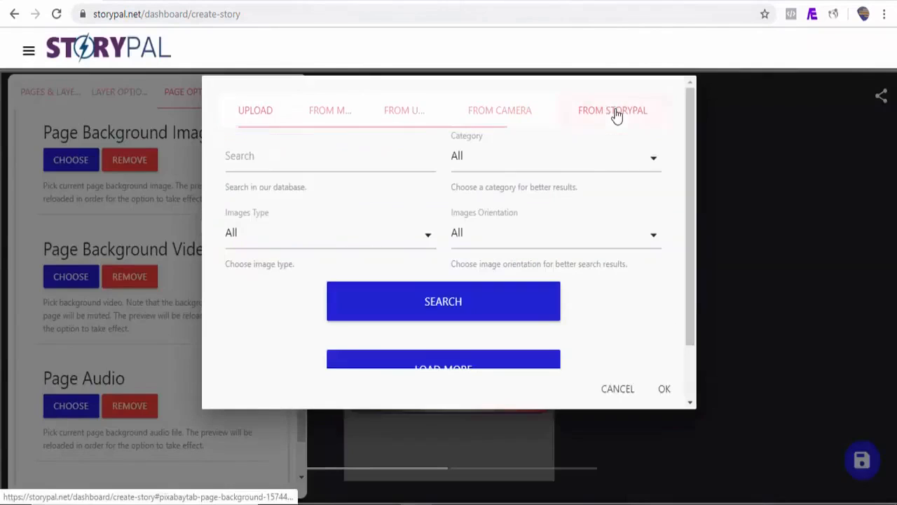
click(264, 164)
text(google)
click(591, 236)
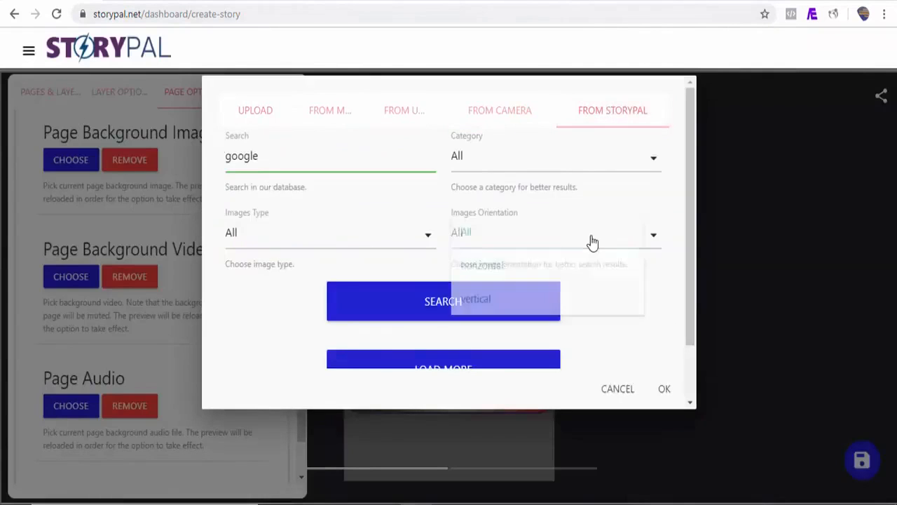
click(529, 307)
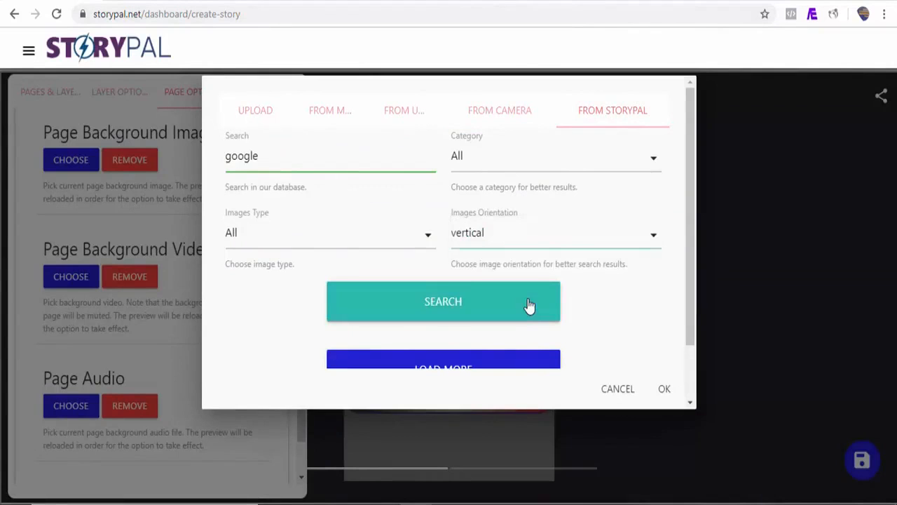
click(481, 309)
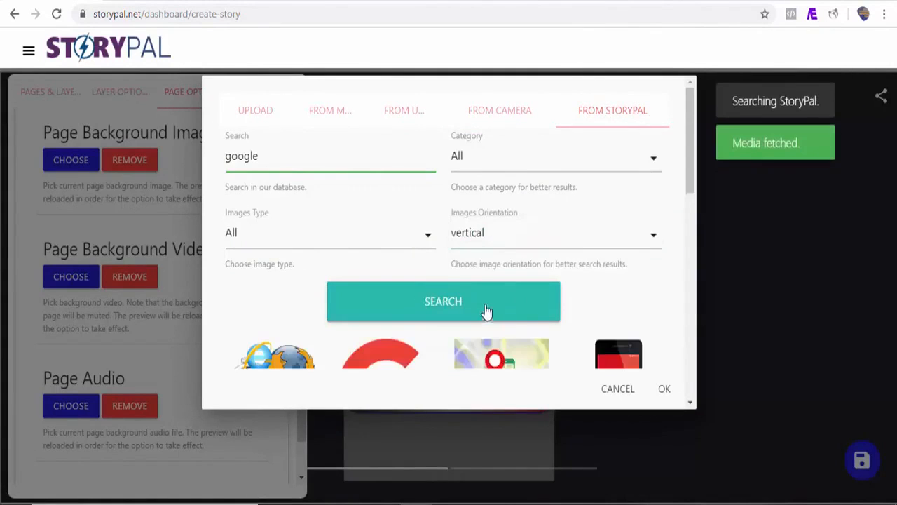
Set the "navigation, gps, location" image from the search results as the background image of Story Page 2.
scroll(690, 298, down, 5)
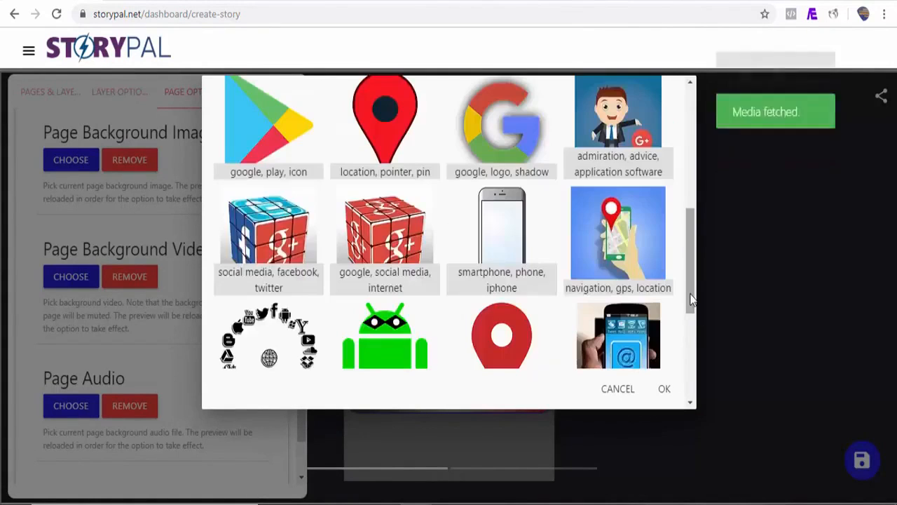
click(622, 283)
click(665, 389)
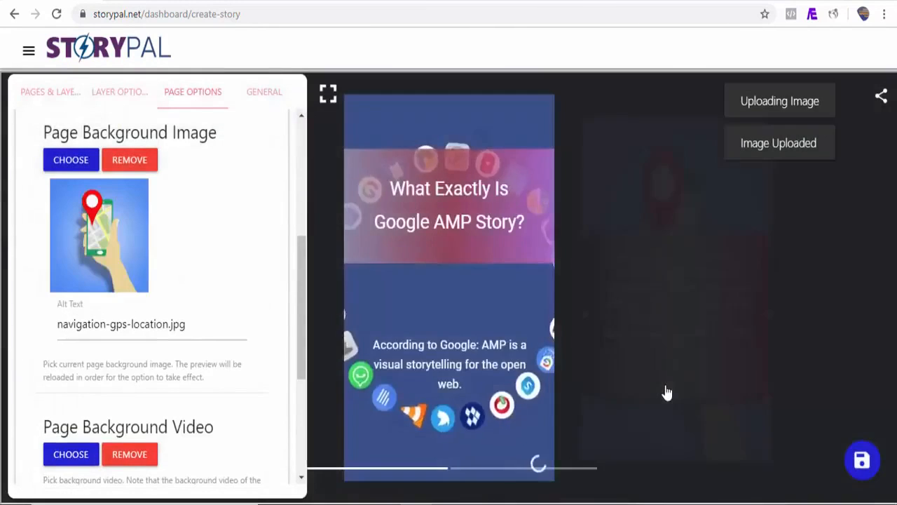
Add a third story page to the story using the Custom option.
click(50, 91)
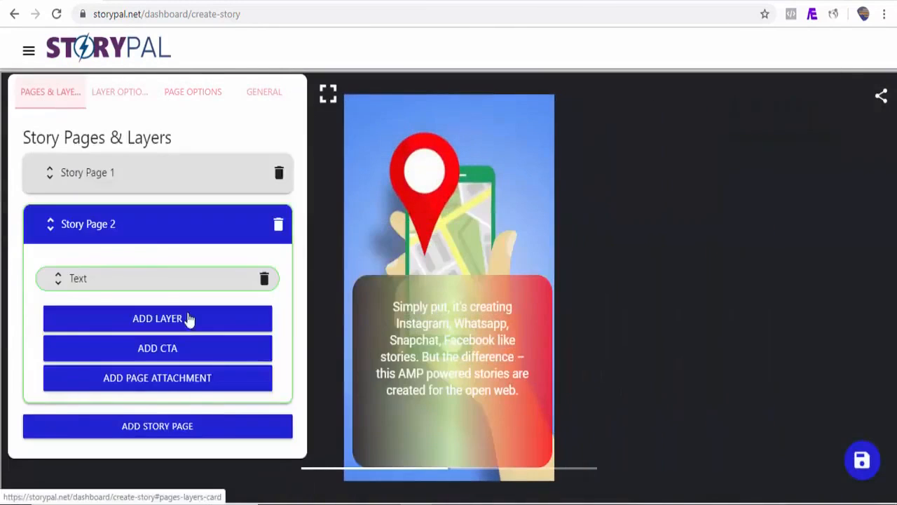
click(173, 426)
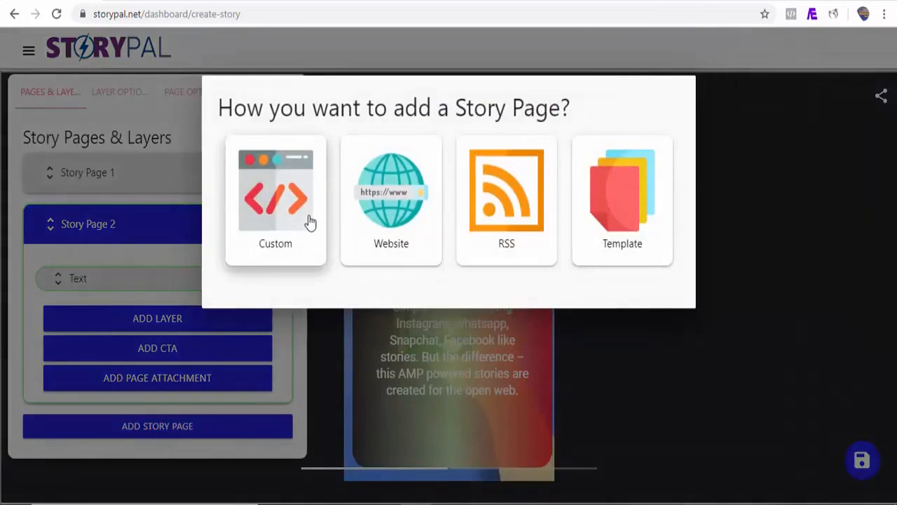
click(308, 219)
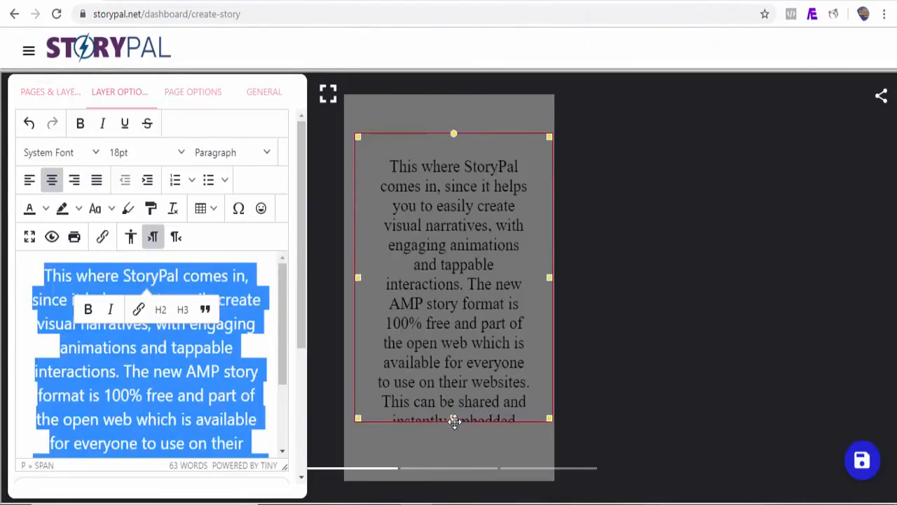
Enlarge the custom text layer to fill most of Story Page 3, with its text centred at 18pt.
drag(454, 421, 461, 342)
drag(450, 388, 461, 477)
mouse_move(472, 438)
mouse_down()
mouse_move(466, 475)
mouse_move(474, 446)
mouse_up()
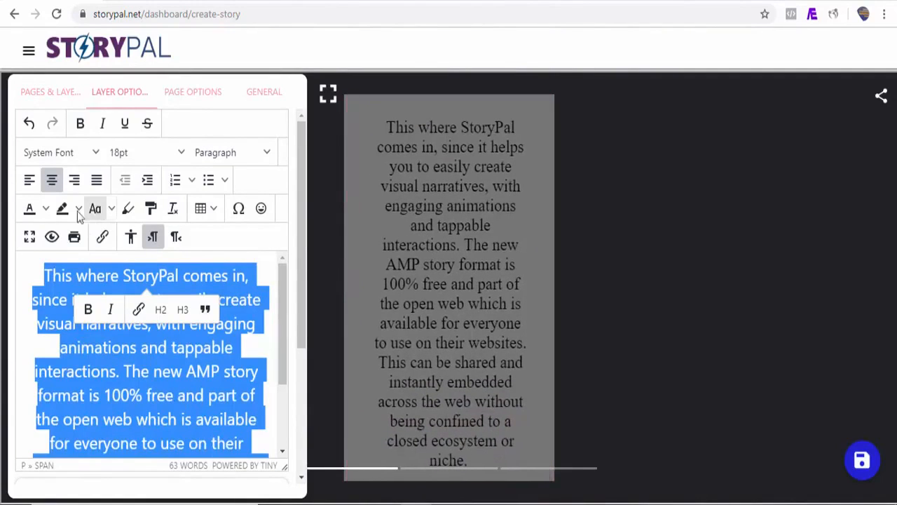
Colour the selected StoryPal paragraph light yellow and give it a dark blue text highlight.
click(45, 208)
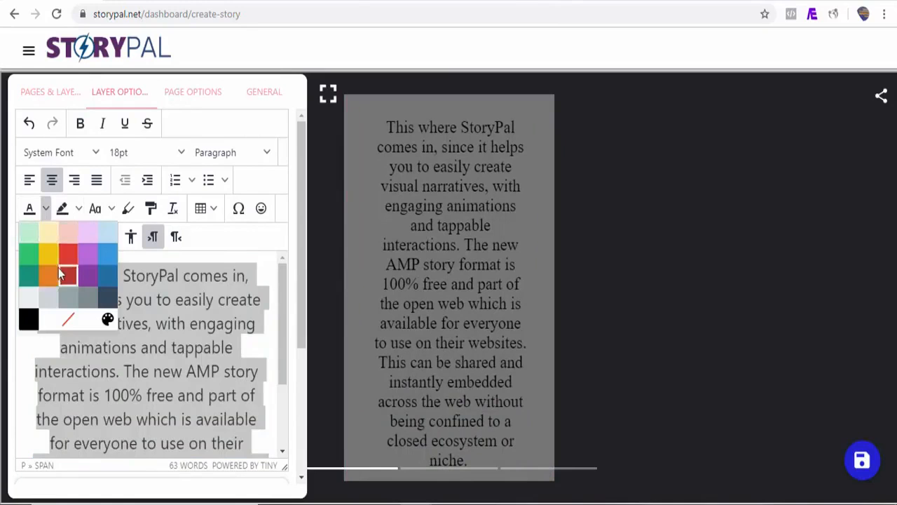
click(48, 251)
click(79, 208)
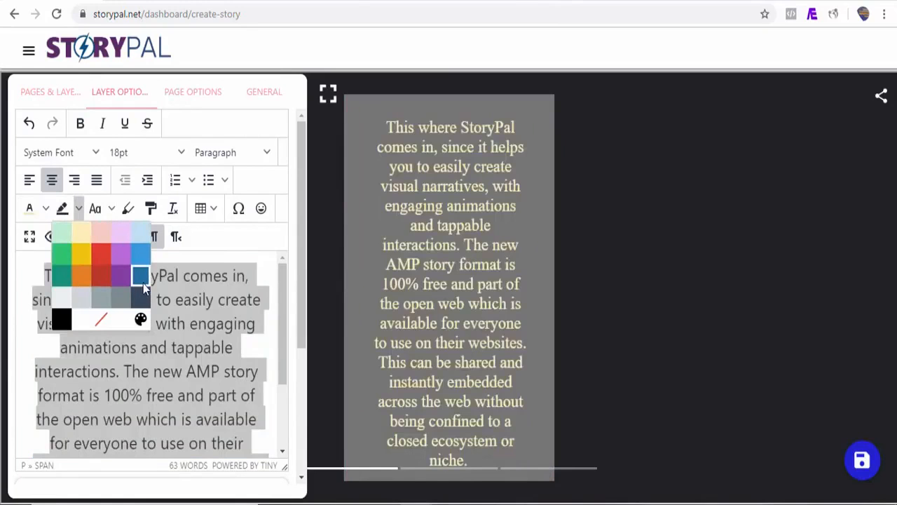
click(143, 283)
Set the "heart, valentines, love" video from StoryPal's library as the background video of Story Page 3.
click(71, 319)
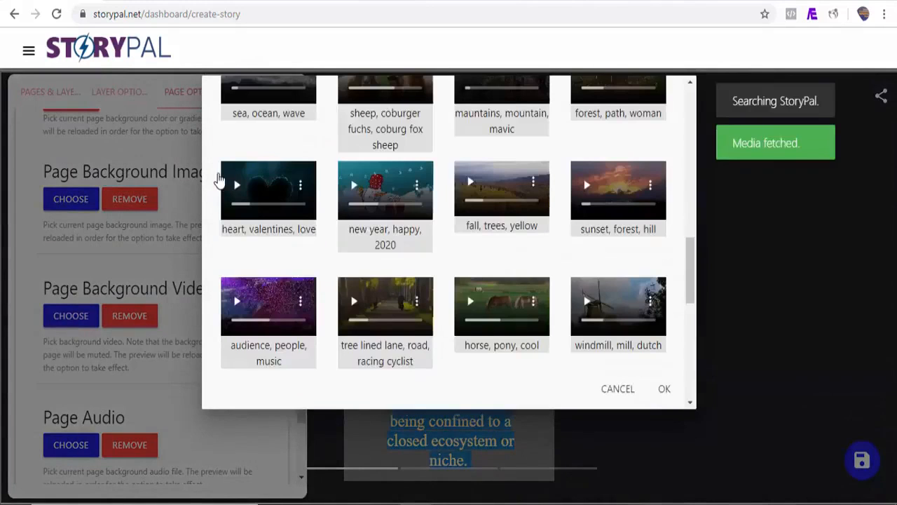
click(220, 181)
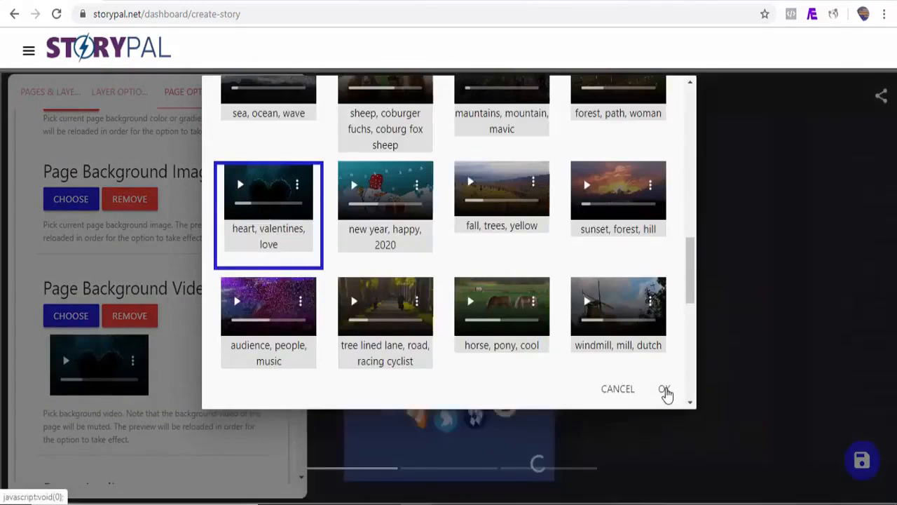
click(664, 390)
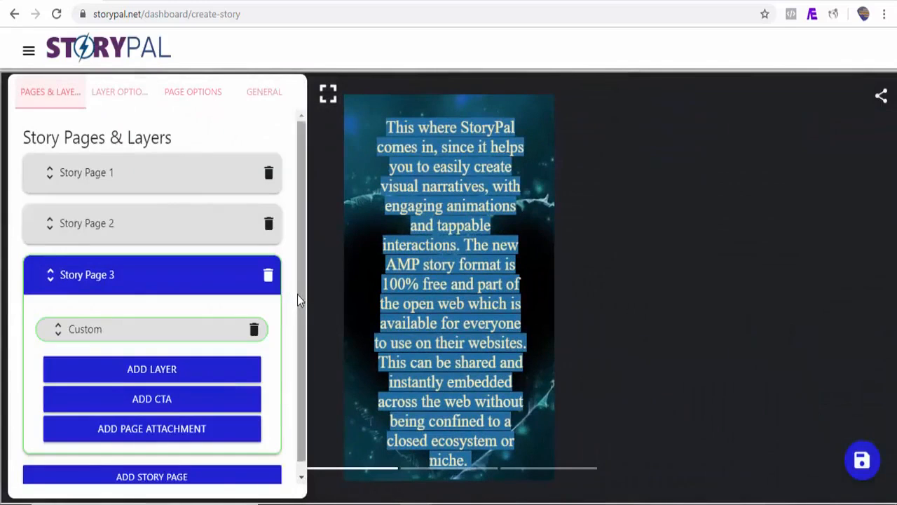
Preview the story in fullscreen through to its third page, and return to the editor.
mouse_move(300, 292)
mouse_down()
mouse_move(302, 304)
mouse_move(301, 280)
mouse_up()
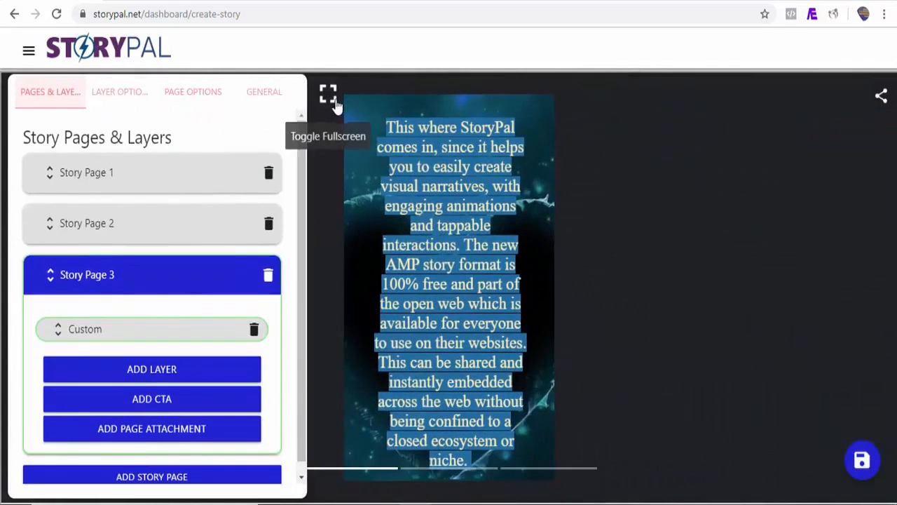
click(329, 96)
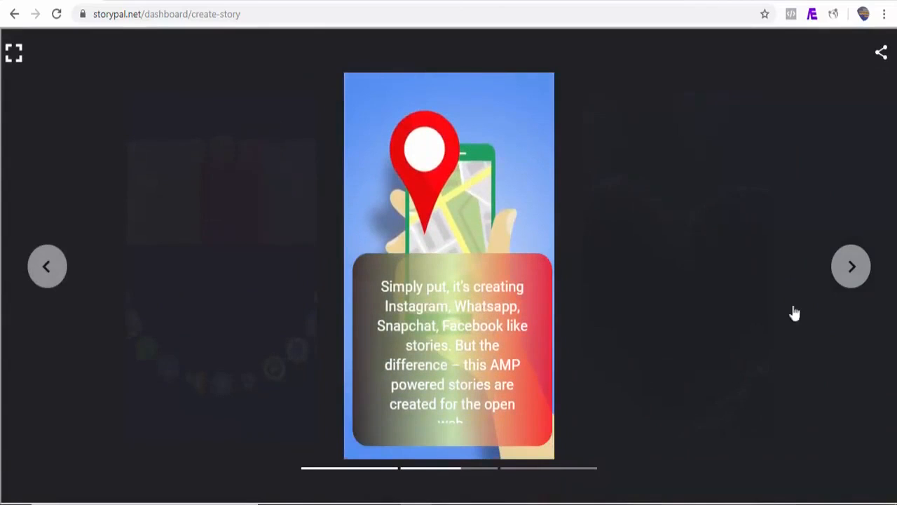
click(852, 272)
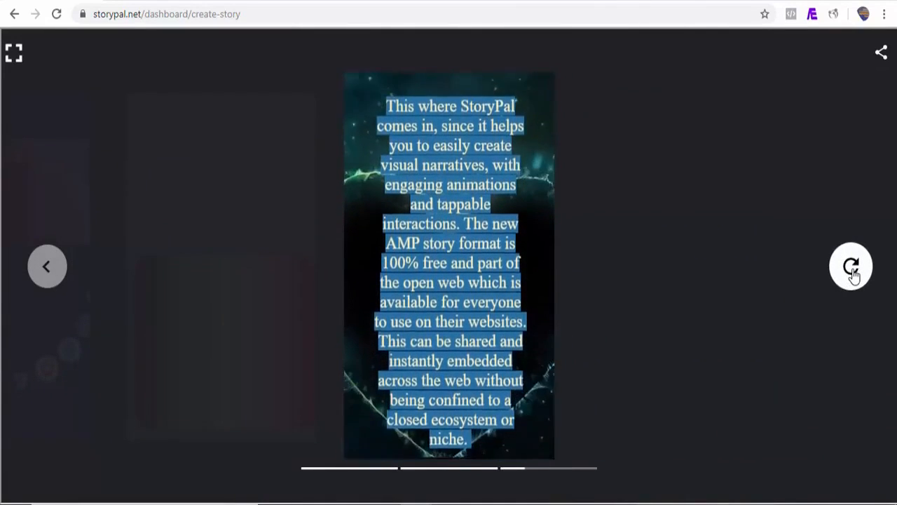
click(15, 56)
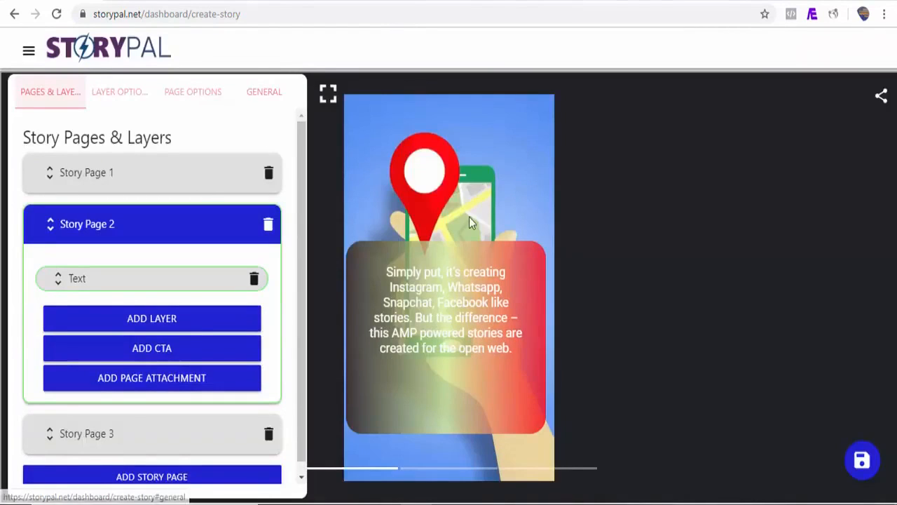
Fill in the story's general information with the title "What Exactly Is Google AMP Story?" and the publisher "StoryPal".
click(265, 97)
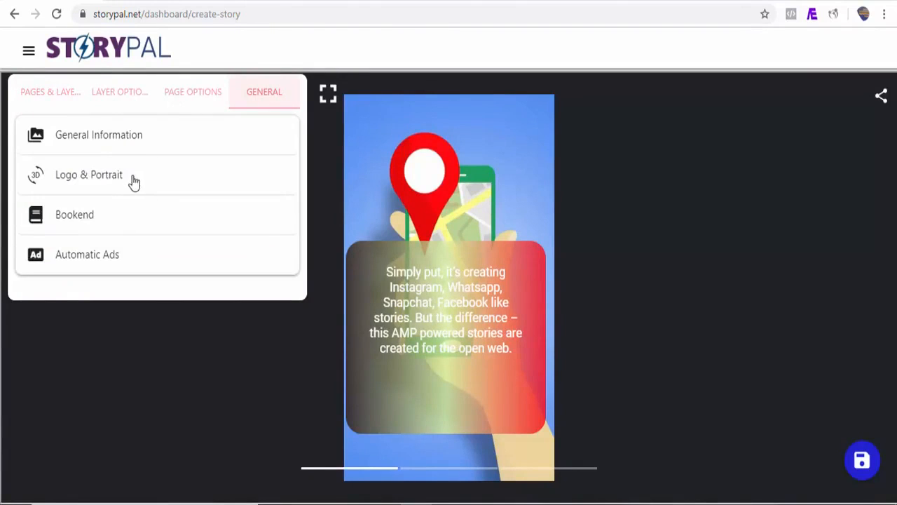
click(98, 142)
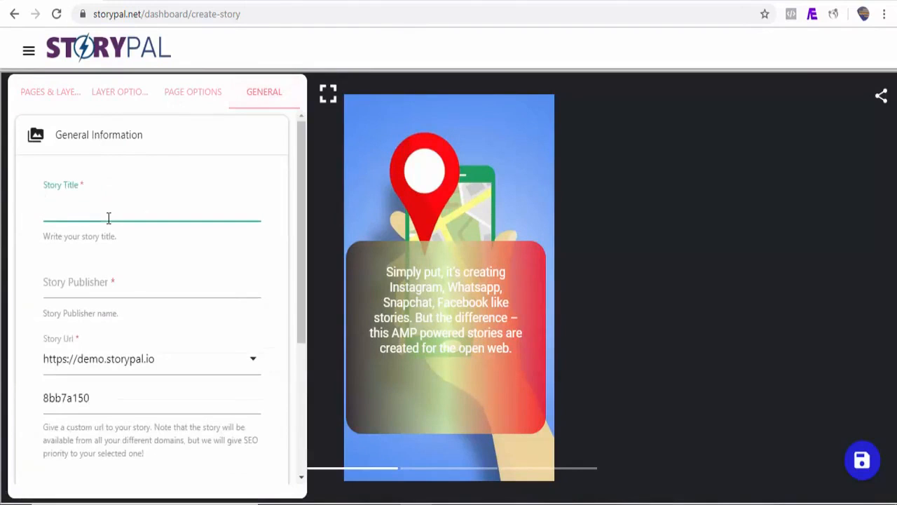
text(What Exactly Is Google AMP Story?)
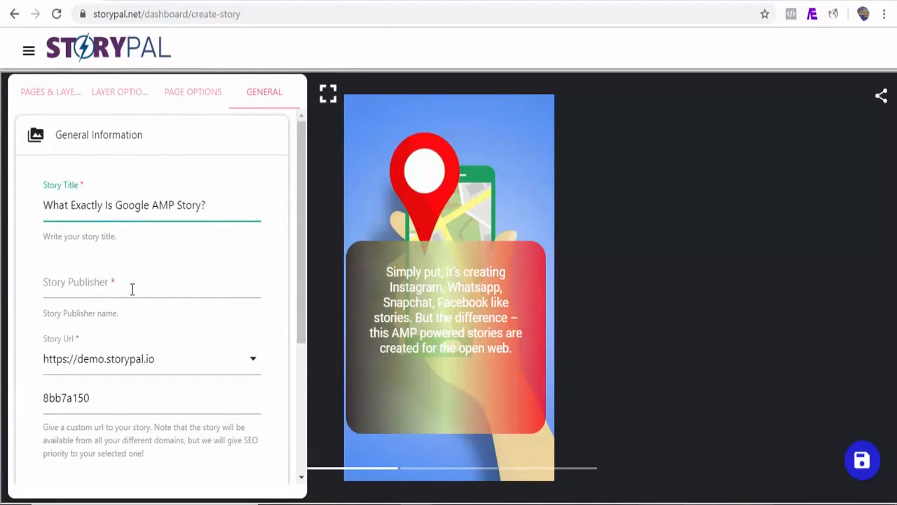
click(132, 288)
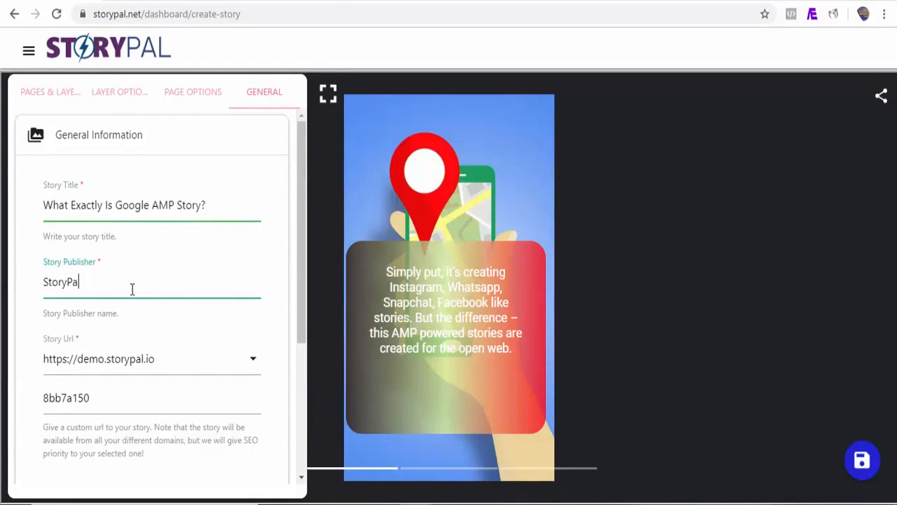
scroll(140, 358, down, 1)
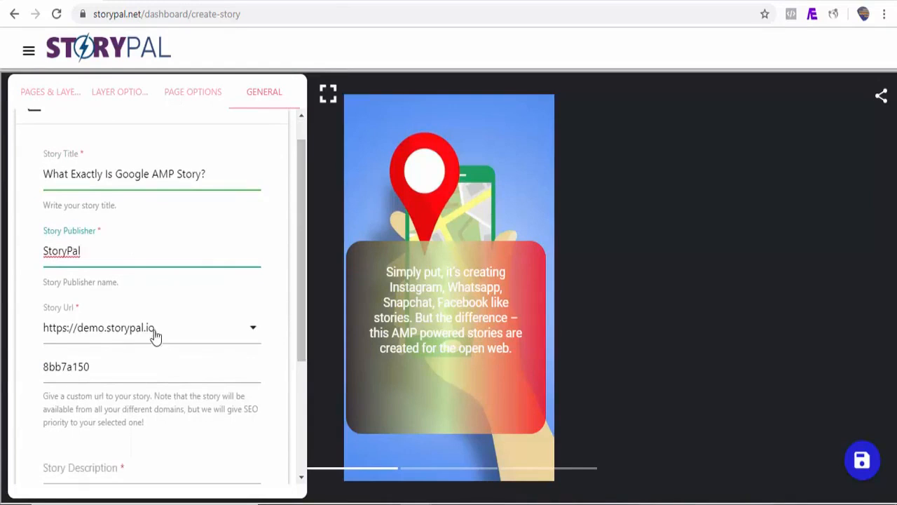
click(230, 337)
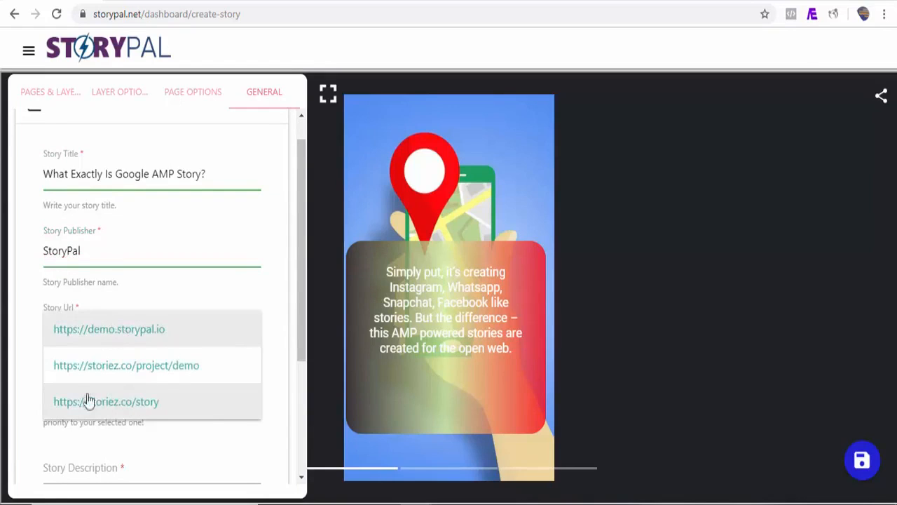
click(140, 403)
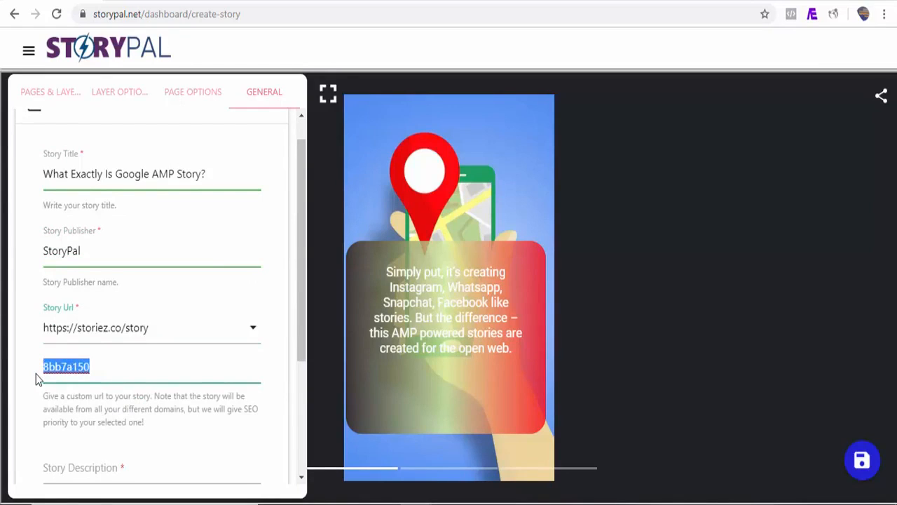
text(what-is-google-amp)
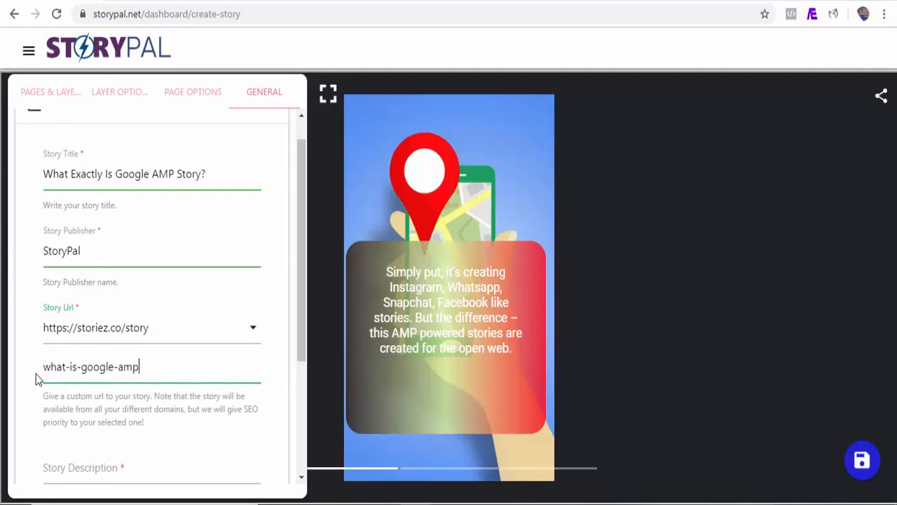
text(-story)
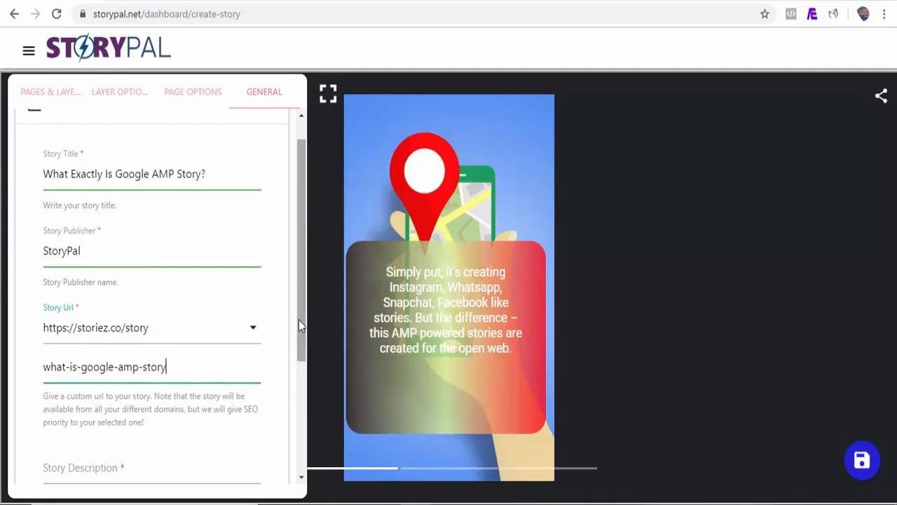
Enter "What Exactly Is Google AMP Story?" as the story description.
drag(299, 318, 296, 387)
click(149, 373)
text(What Exactly Is Google AMP Story?)
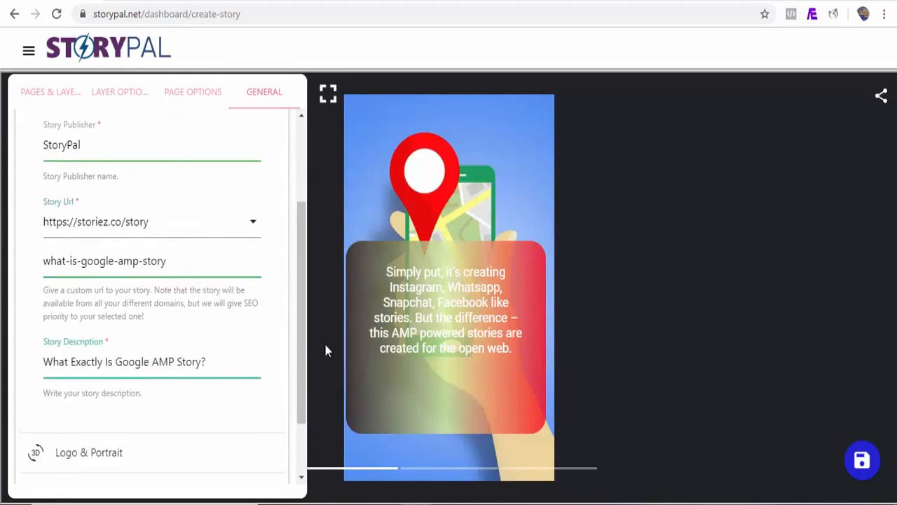
Set pro.png as the story's publisher logo.
drag(304, 353, 303, 403)
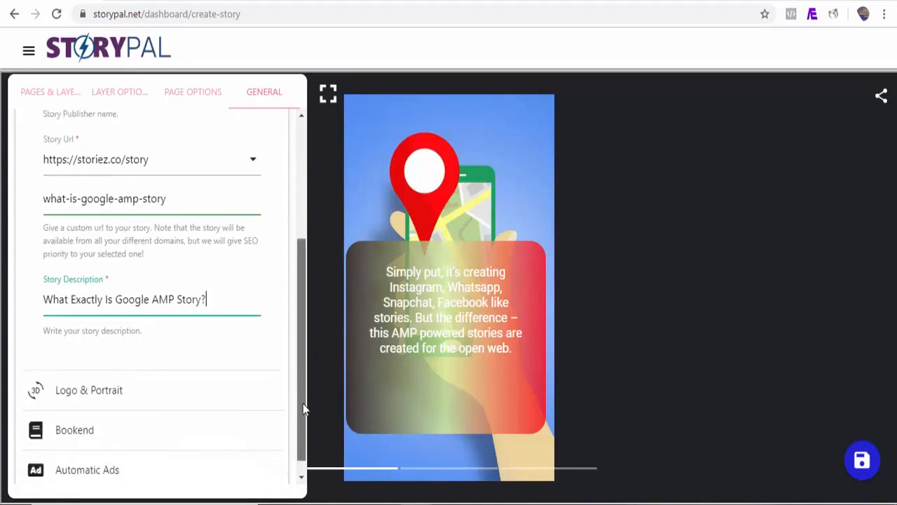
click(95, 377)
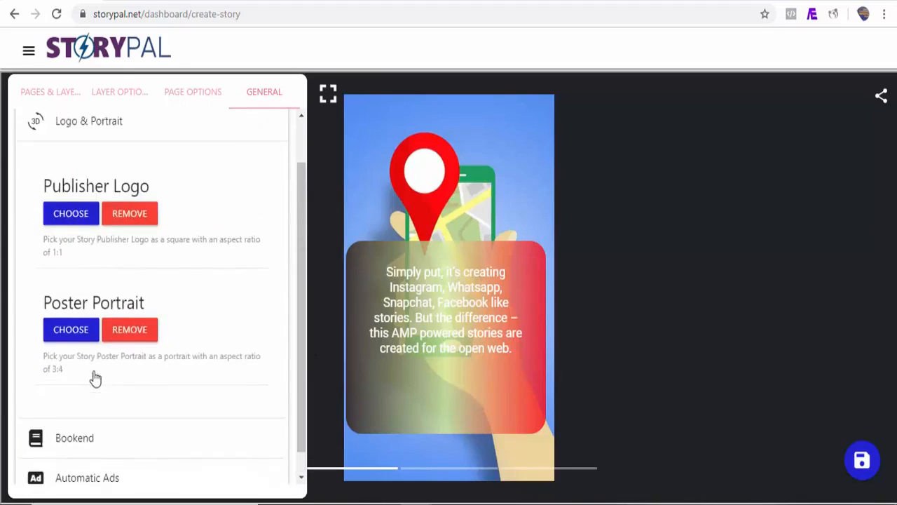
click(71, 214)
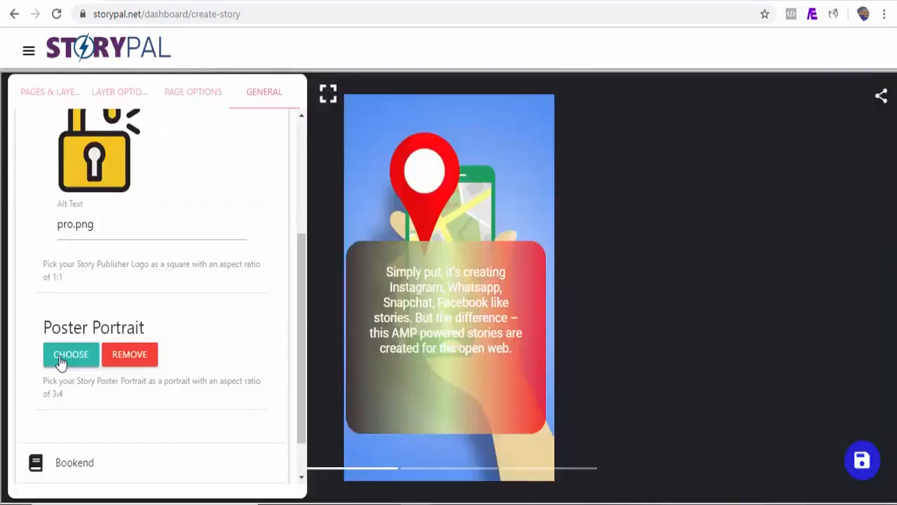
Set twitter-chirp-tweet.jpg from the saved media as the poster portrait and save the story.
click(70, 354)
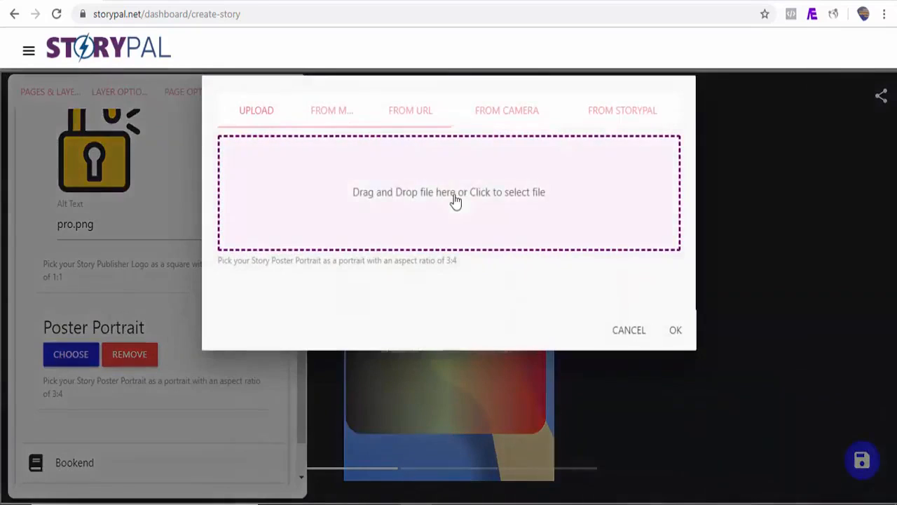
click(321, 112)
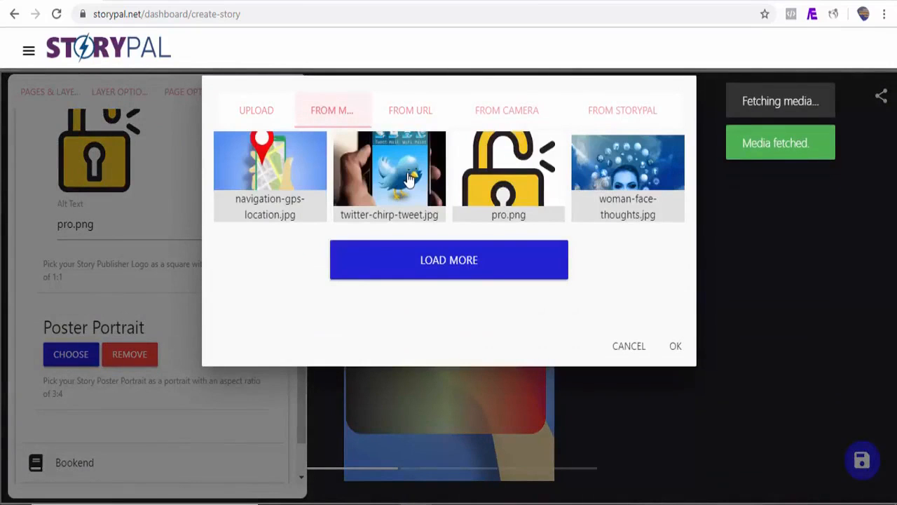
click(367, 177)
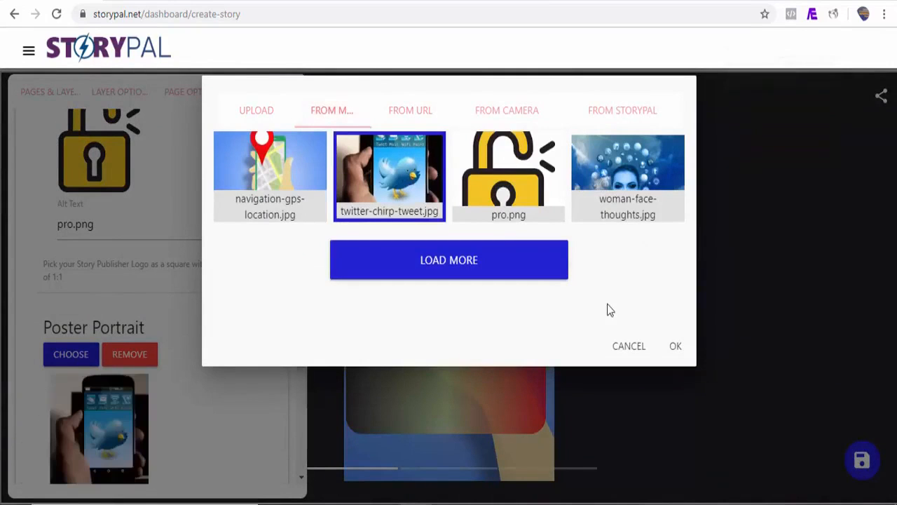
click(676, 348)
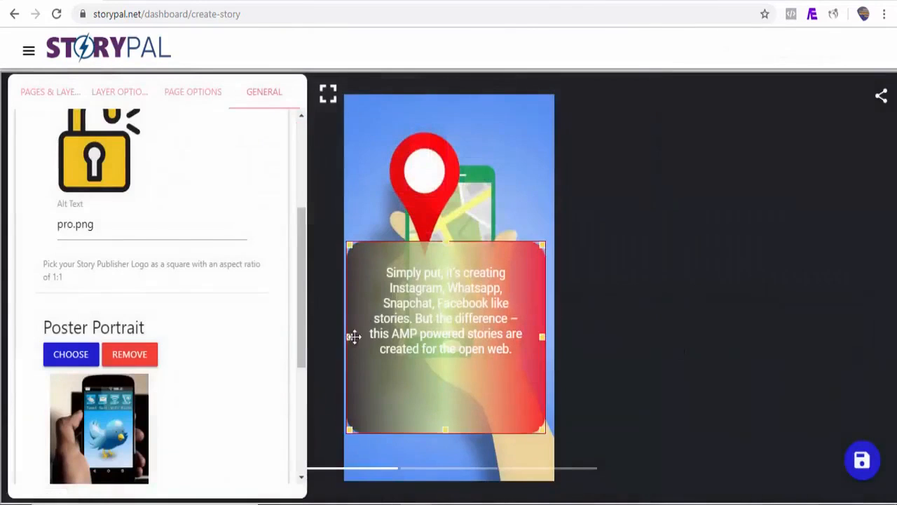
click(866, 465)
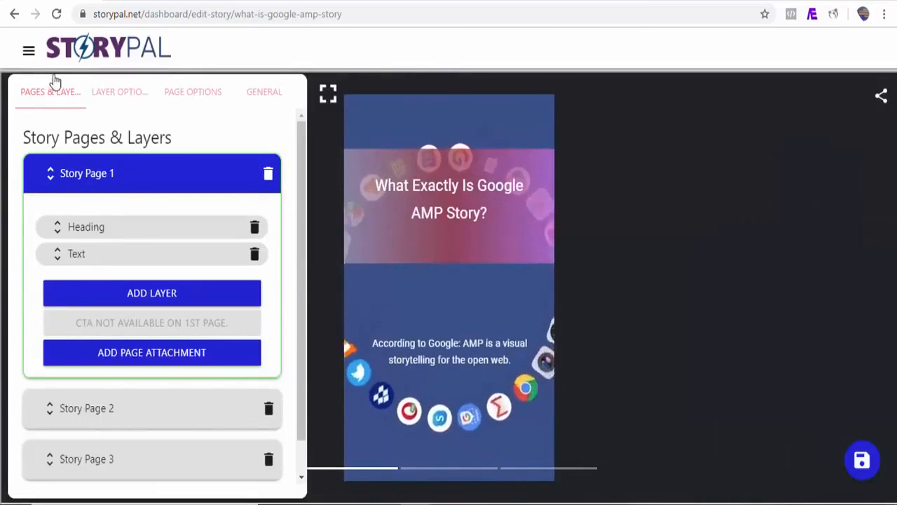
View the published "What Exactly Is Google AMP Story?" story from the list of all stories.
click(29, 50)
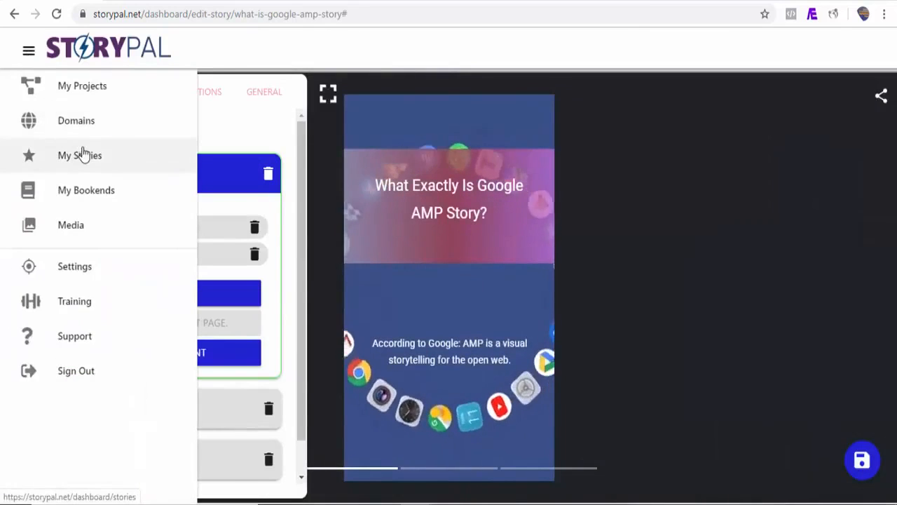
click(84, 168)
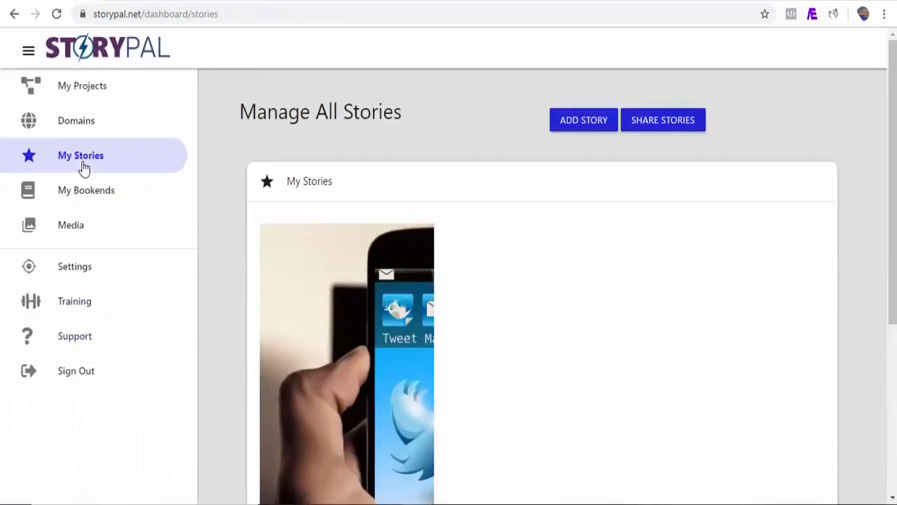
scroll(669, 231, down, 4)
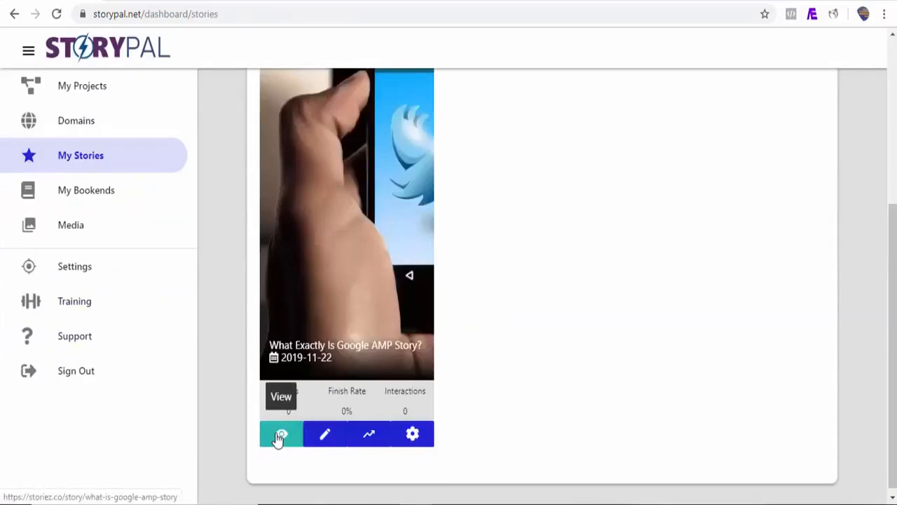
click(279, 435)
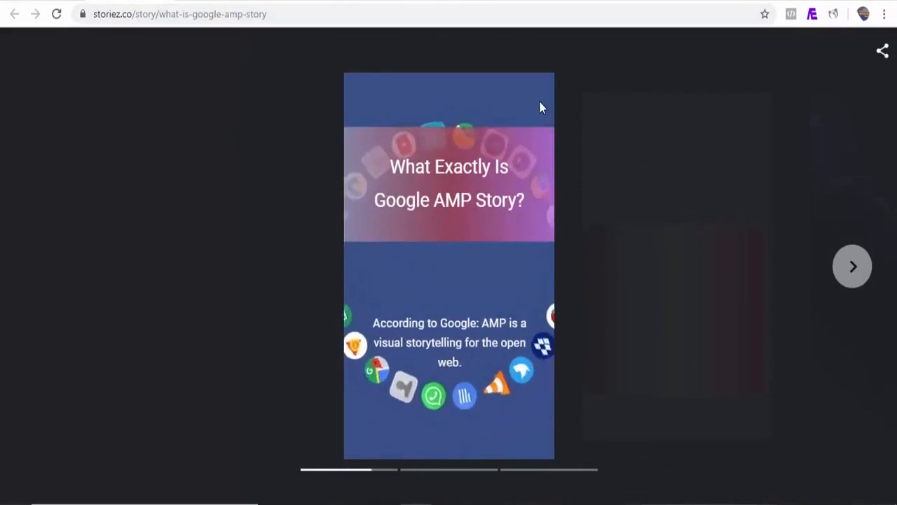
Page through the published AMP story to its last page and replay it.
click(855, 267)
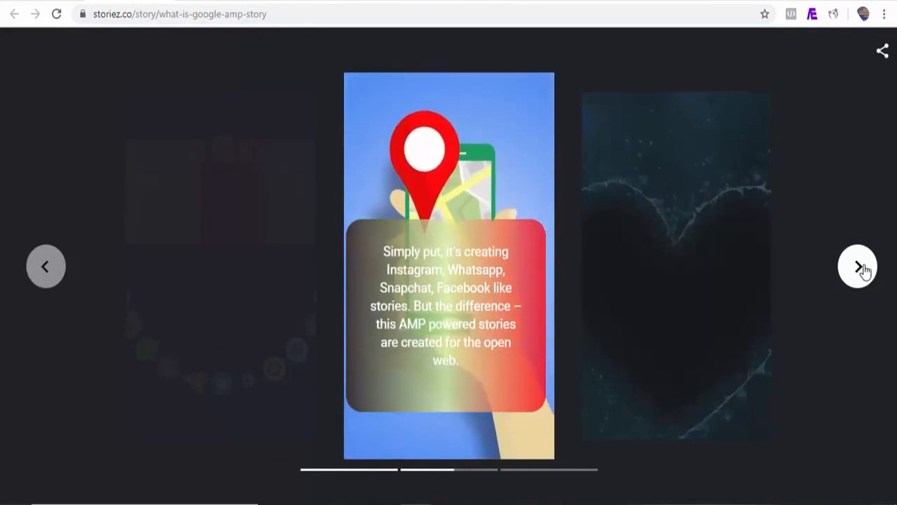
click(859, 268)
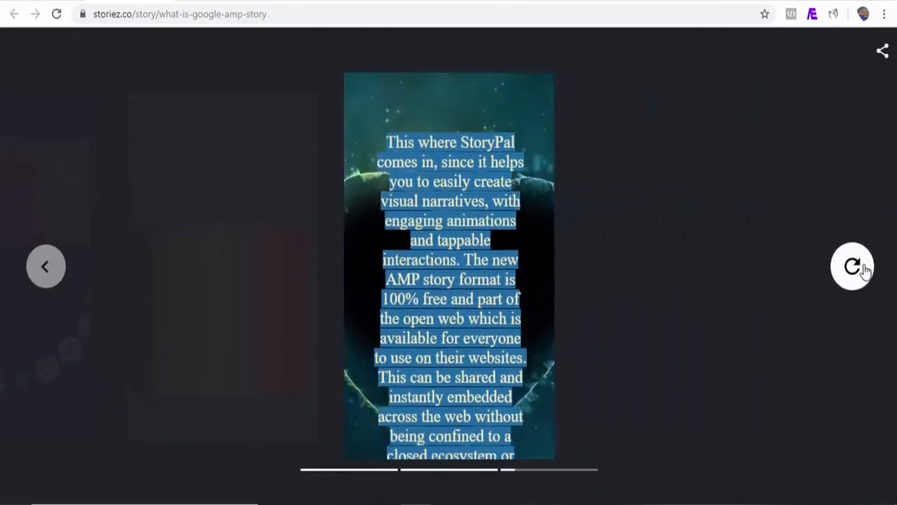
click(864, 270)
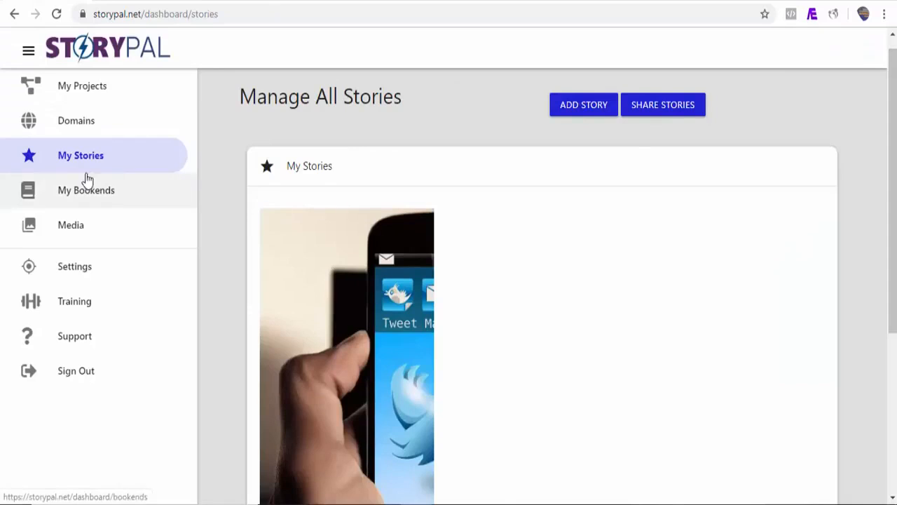
Start a new story with a page sourced from a website and copy the address of Vanity Fair's "Inside the Fall of WeWork" article.
click(578, 105)
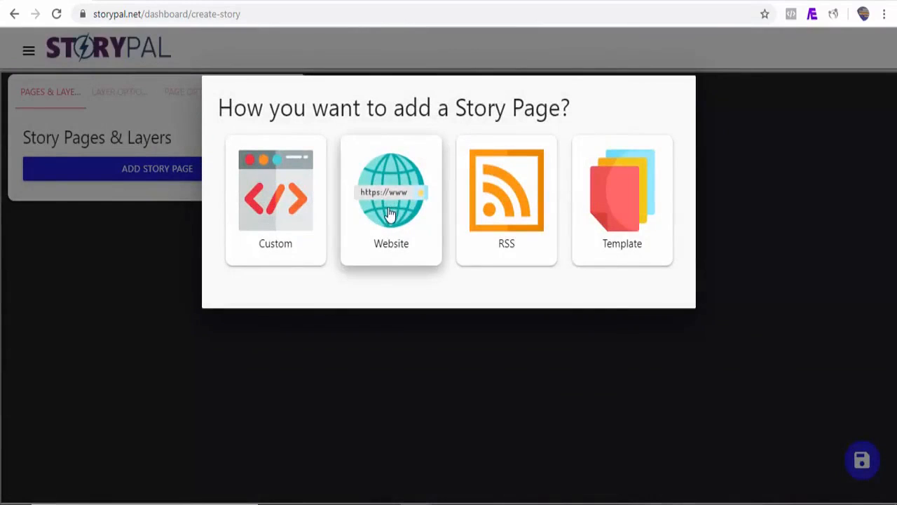
click(390, 213)
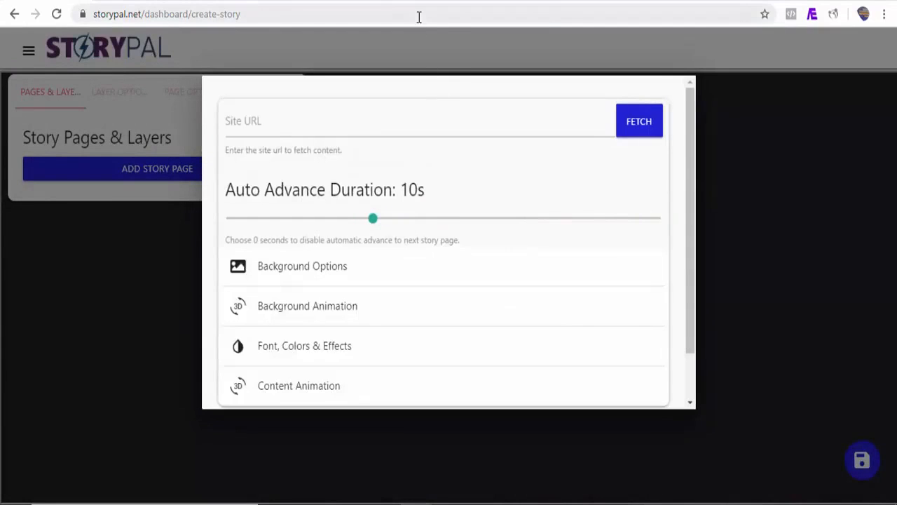
click(461, 1)
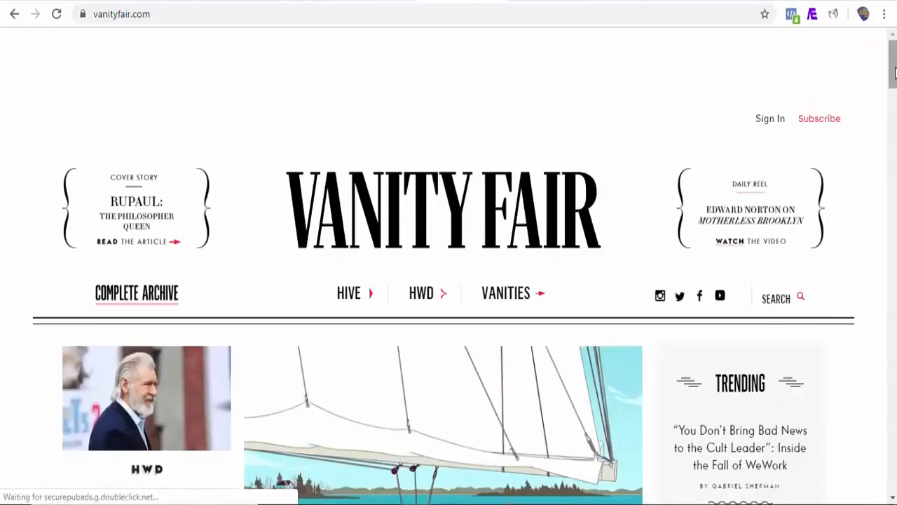
click(755, 202)
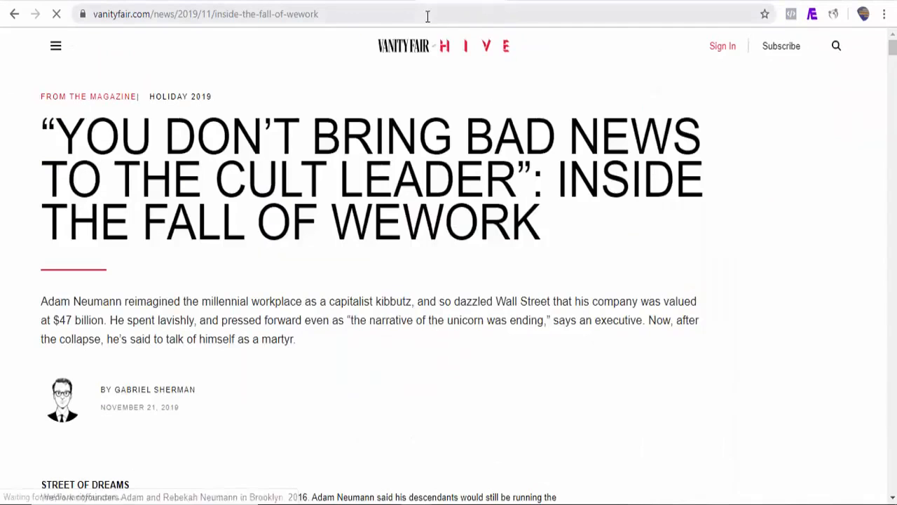
click(335, 18)
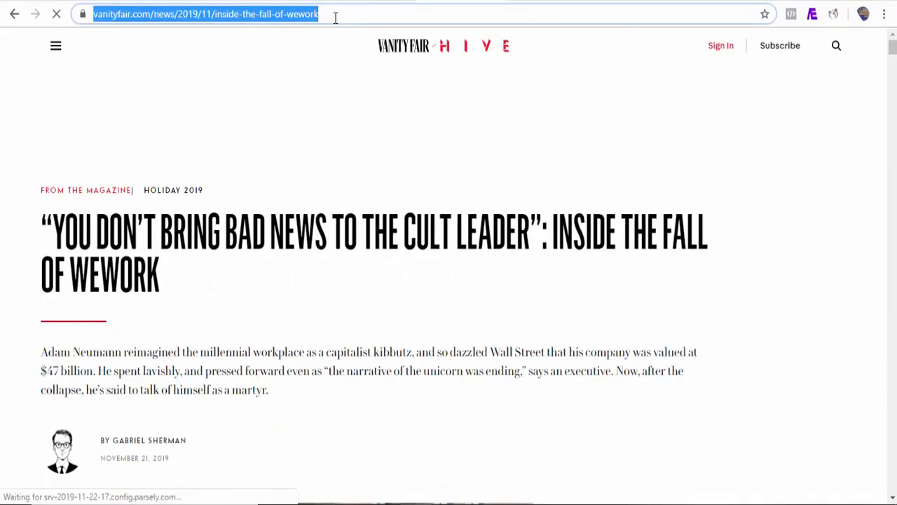
right_click(335, 18)
click(363, 97)
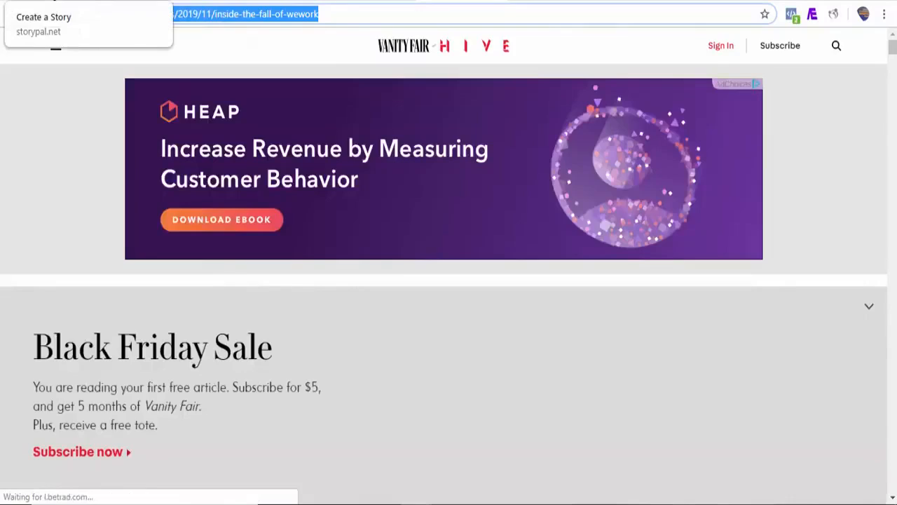
click(120, 2)
click(299, 124)
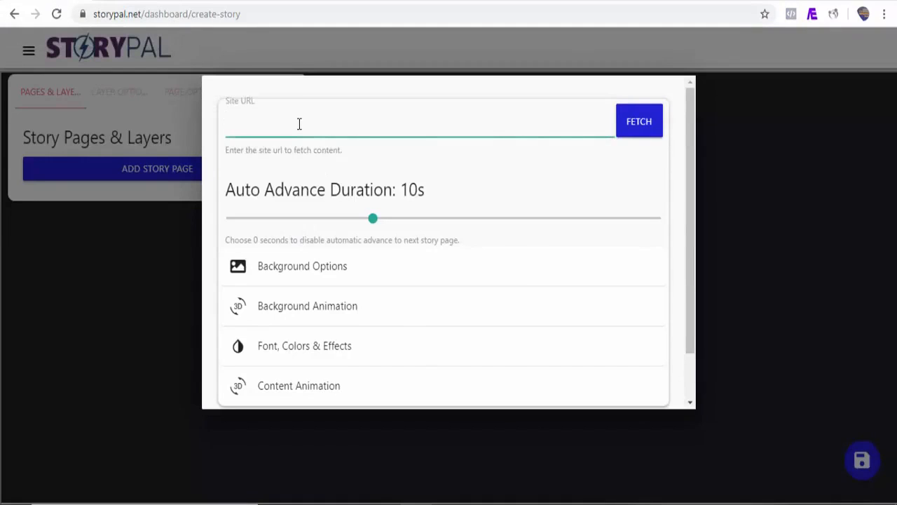
key(ctrl+v)
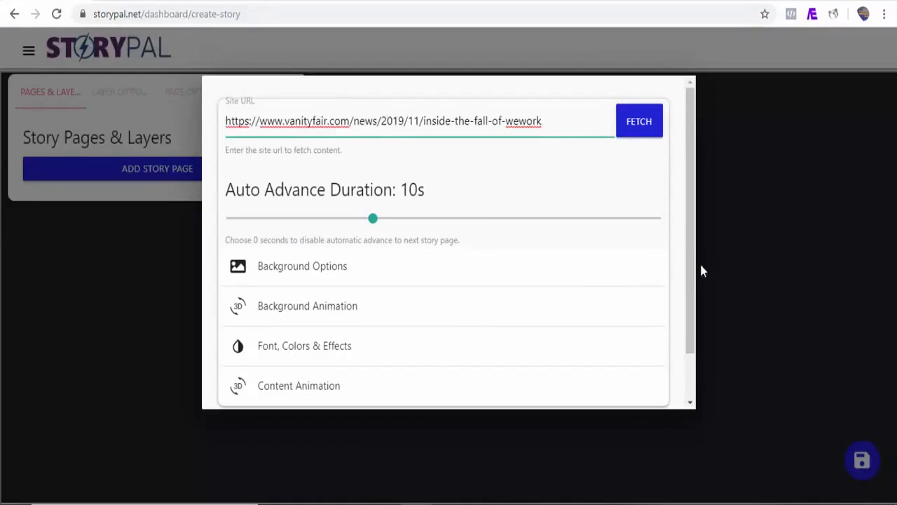
Look at the background options and set the page's background animation to Drop.
drag(694, 267, 691, 304)
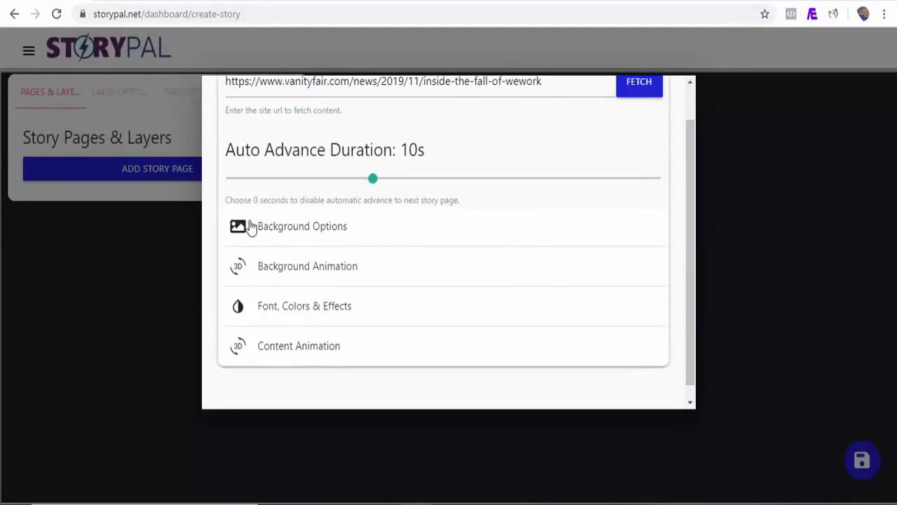
click(335, 227)
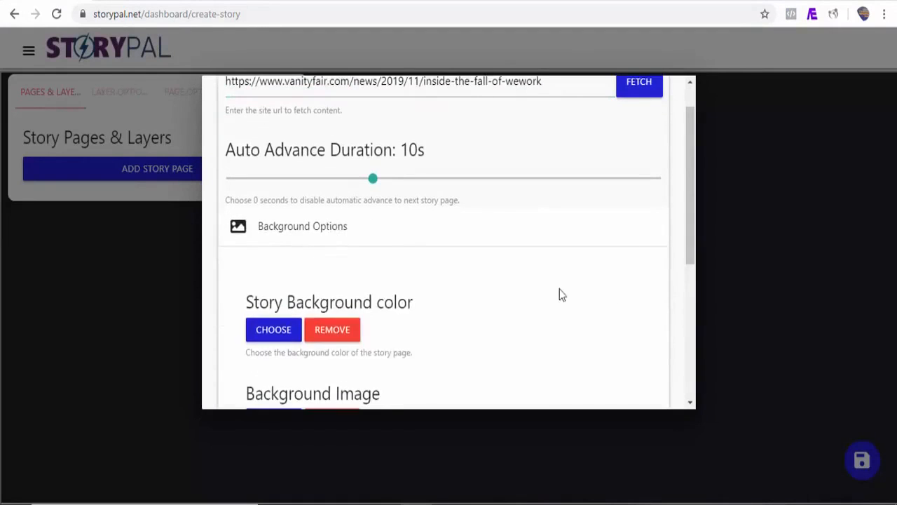
click(324, 230)
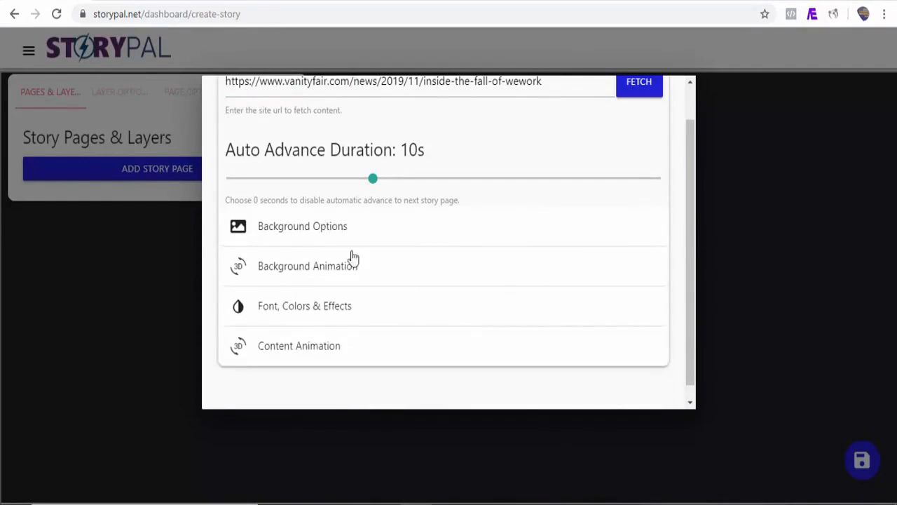
click(311, 267)
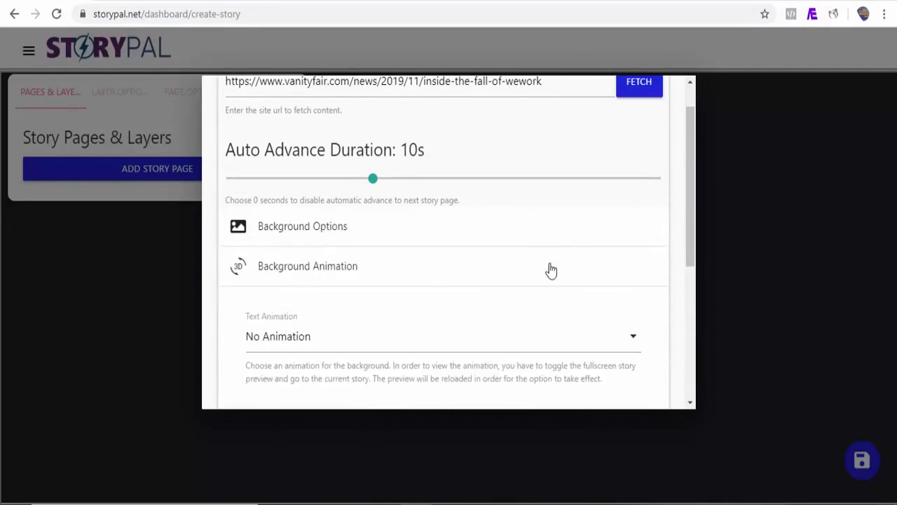
drag(695, 234, 694, 271)
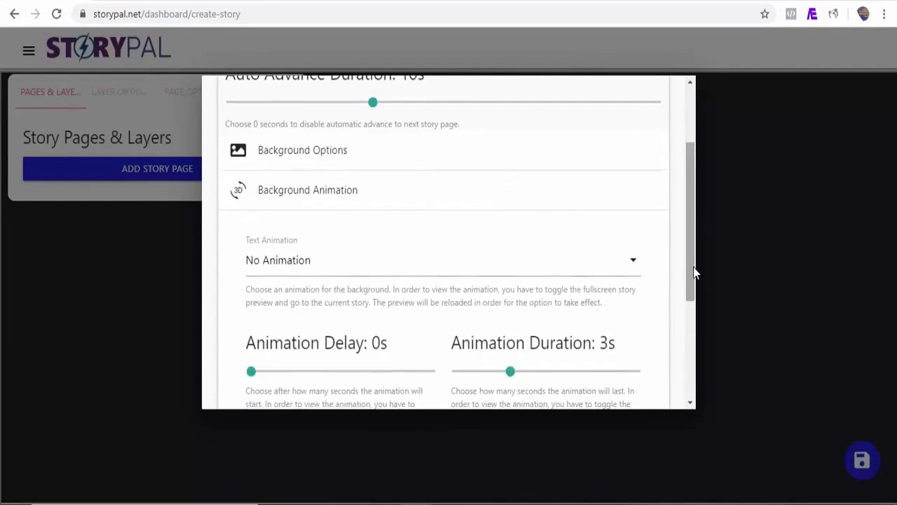
click(565, 267)
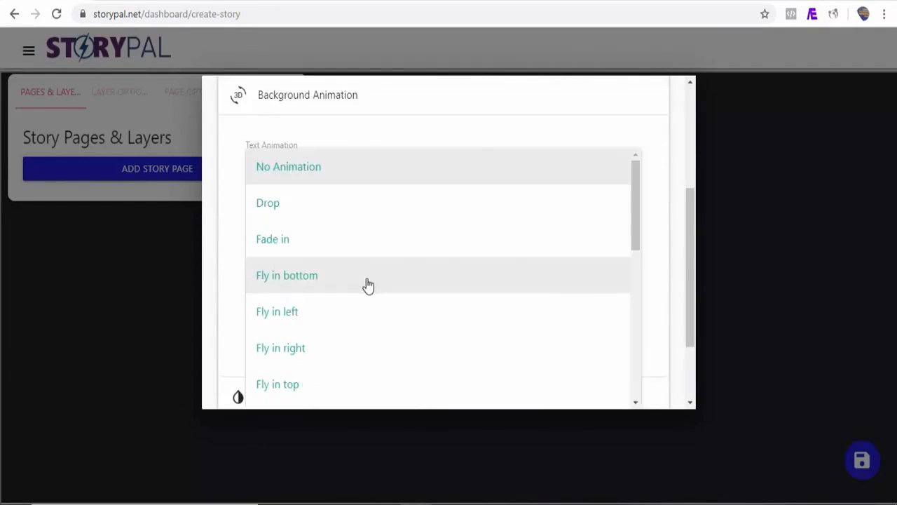
click(295, 214)
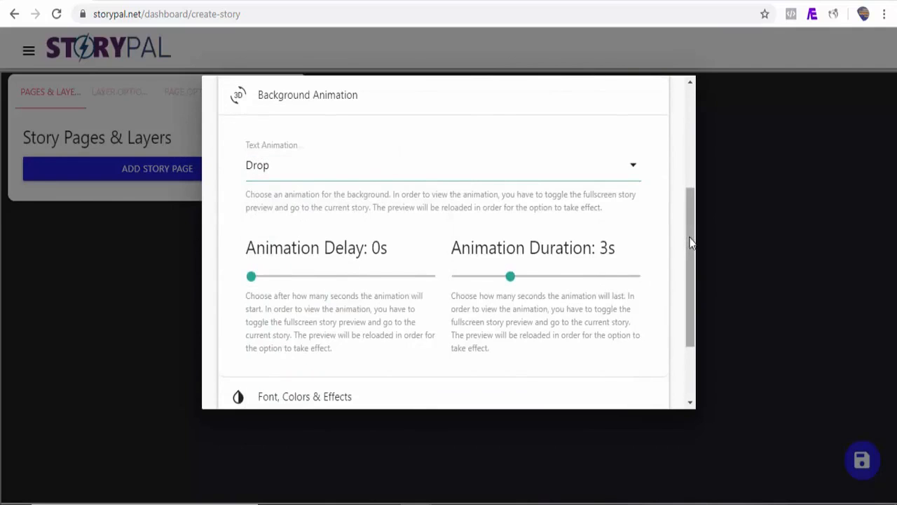
Review the font, color and effect options and set the content animation to Fly in right with a 1.1 s delay.
scroll(690, 252, down, 1)
scroll(690, 294, down, 1)
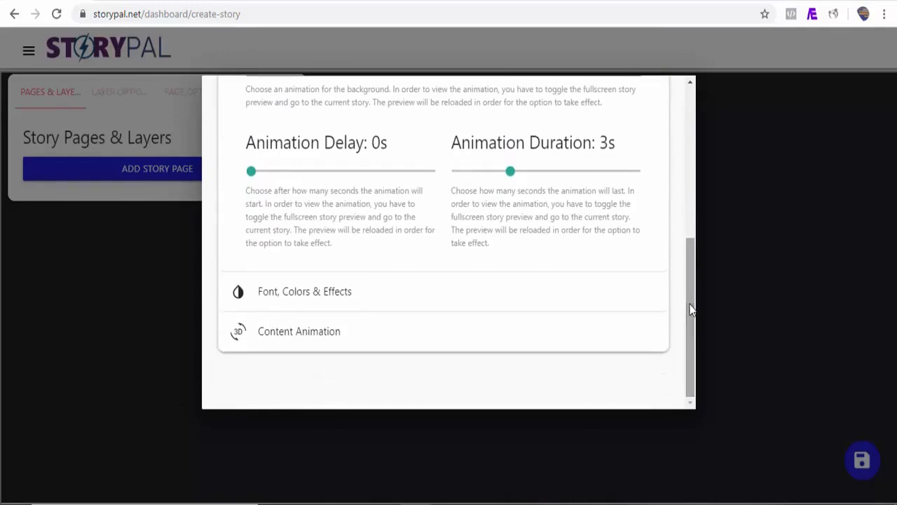
click(341, 293)
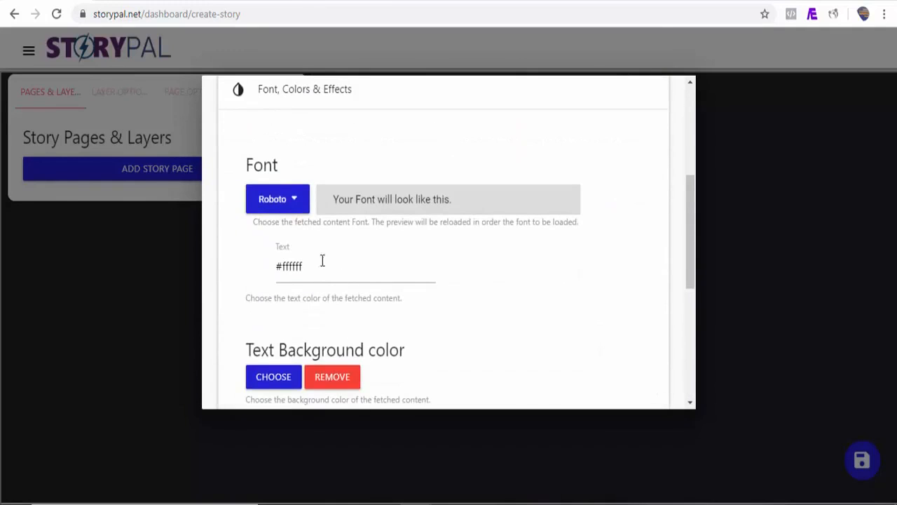
drag(688, 275, 690, 376)
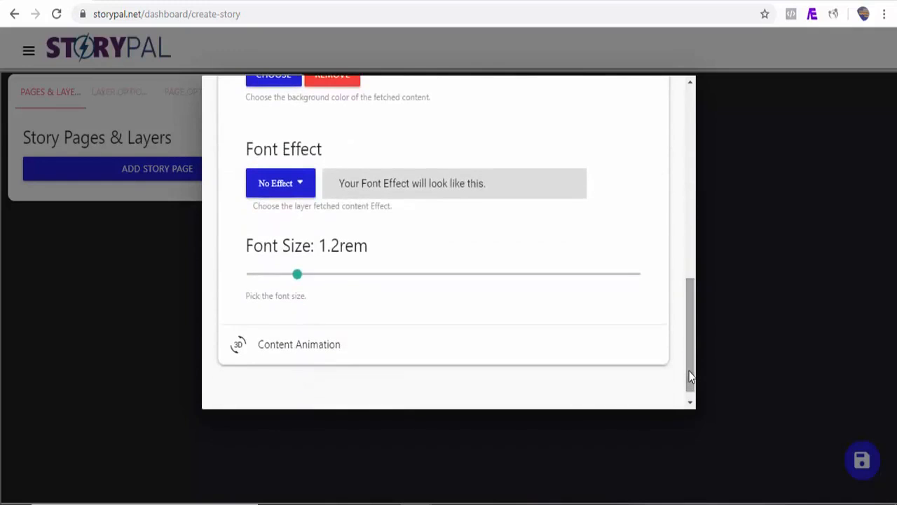
click(307, 348)
drag(251, 277, 272, 277)
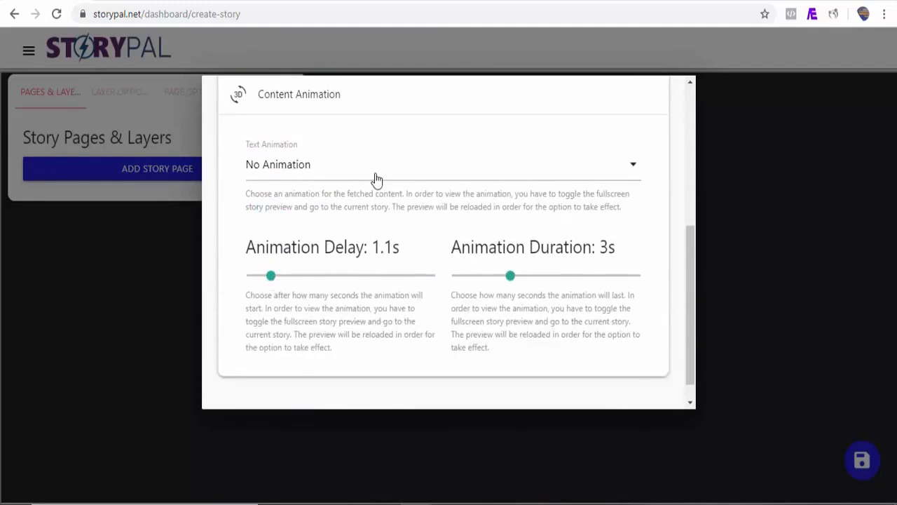
scroll(377, 179, down, 1)
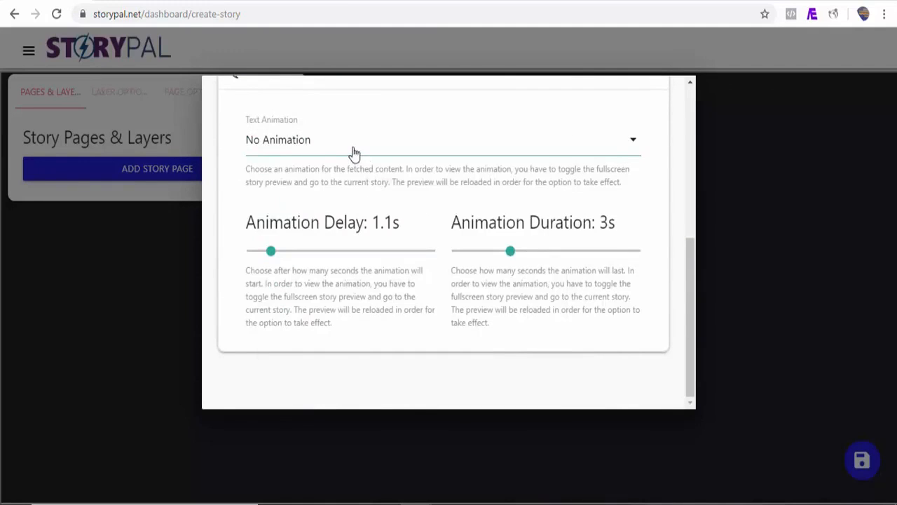
click(354, 153)
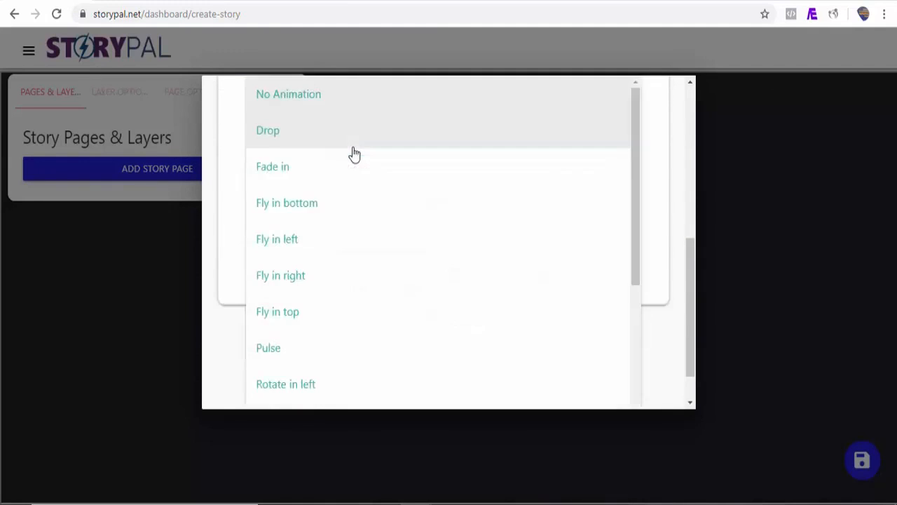
click(313, 292)
Fetch the article's content and decline automatic story creation so pages can be added manually.
drag(685, 335, 680, 145)
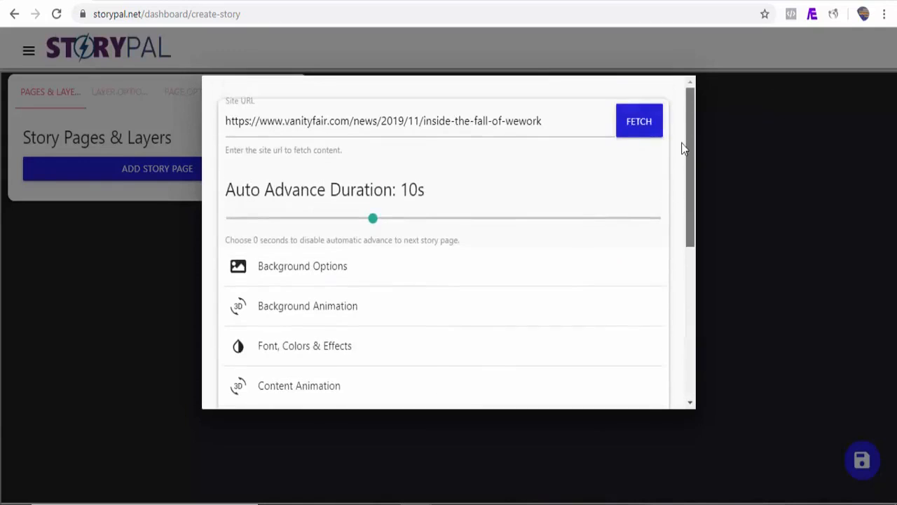
click(640, 121)
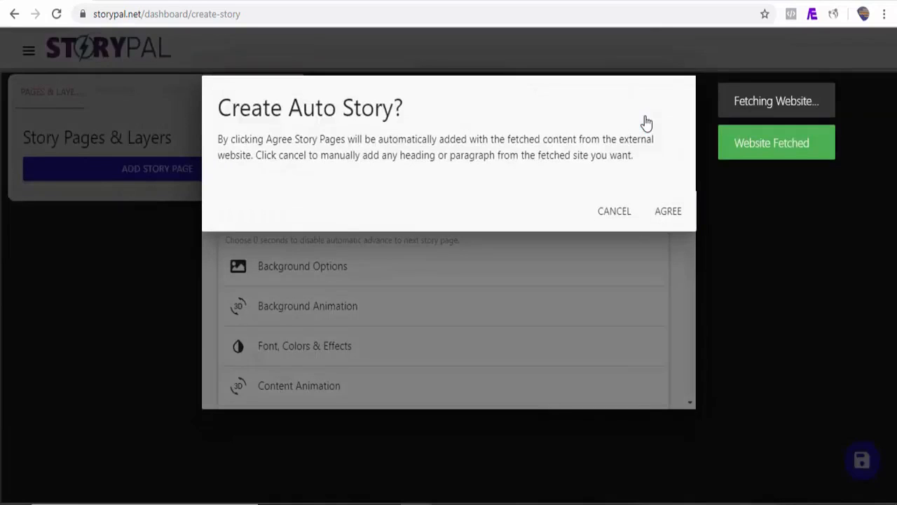
click(613, 215)
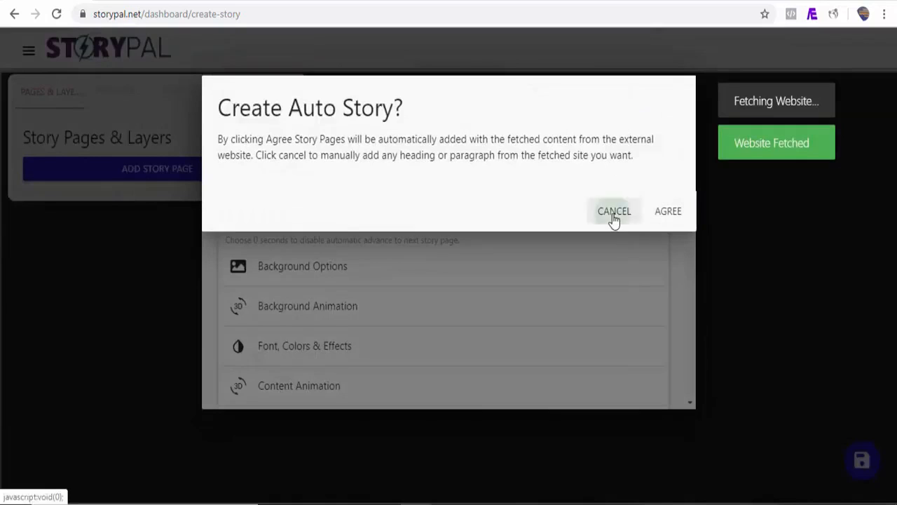
Add story pages from the article's heading, its intro, the "On the afternoon of September 18, 2019" paragraph and the "For an embattled CEO" paragraph.
drag(689, 98, 690, 116)
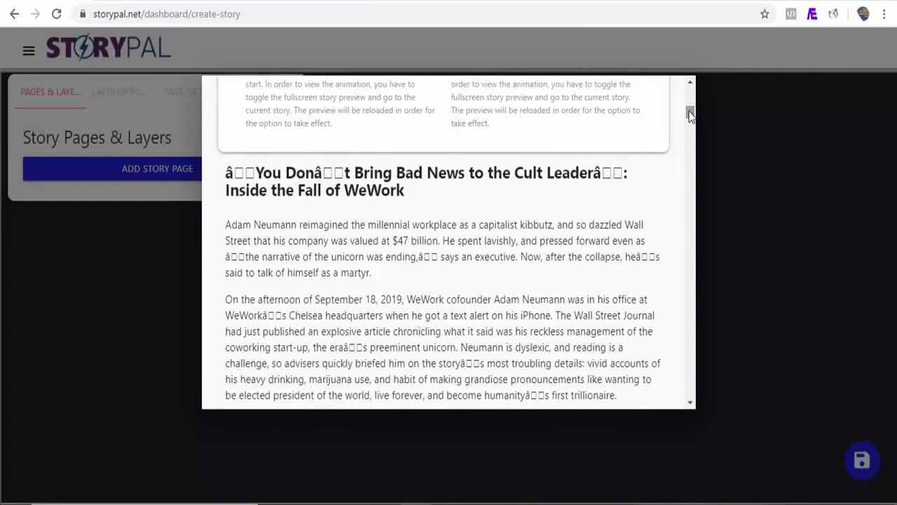
click(392, 188)
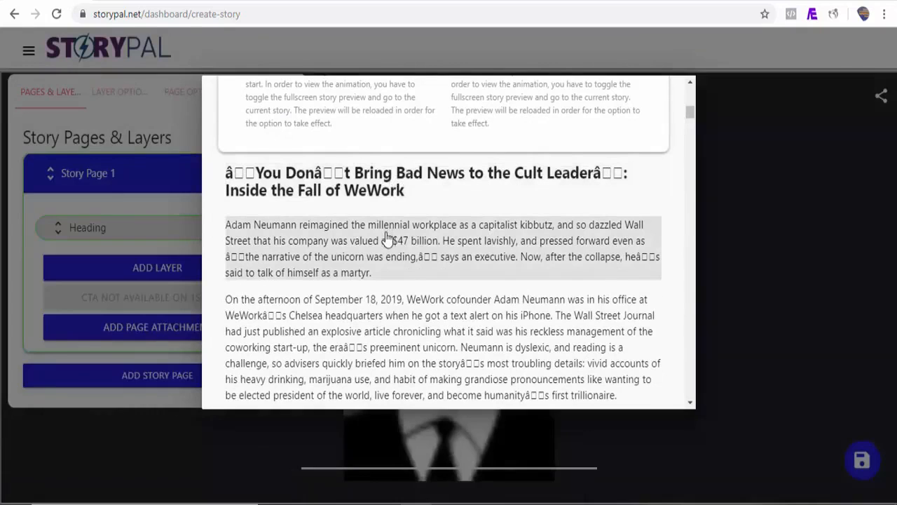
click(387, 238)
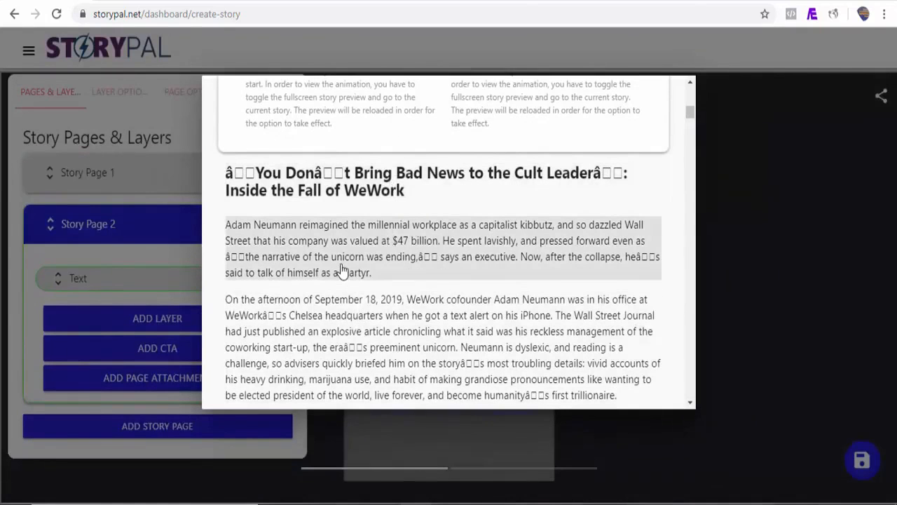
click(346, 319)
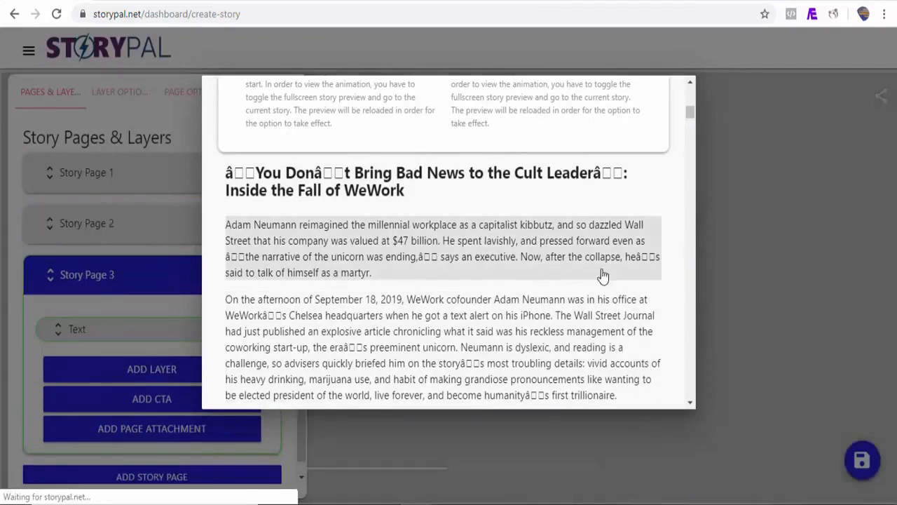
scroll(690, 116, up, 2)
scroll(691, 115, up, 3)
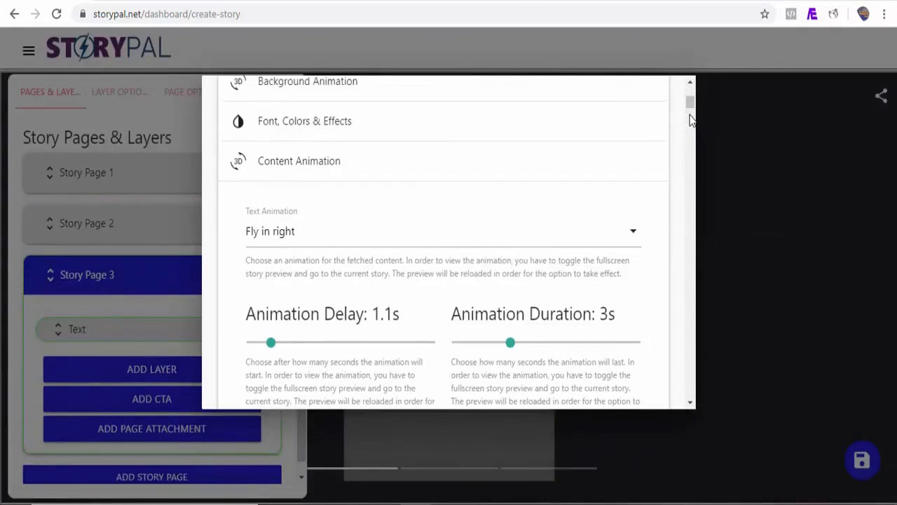
drag(690, 106, 688, 130)
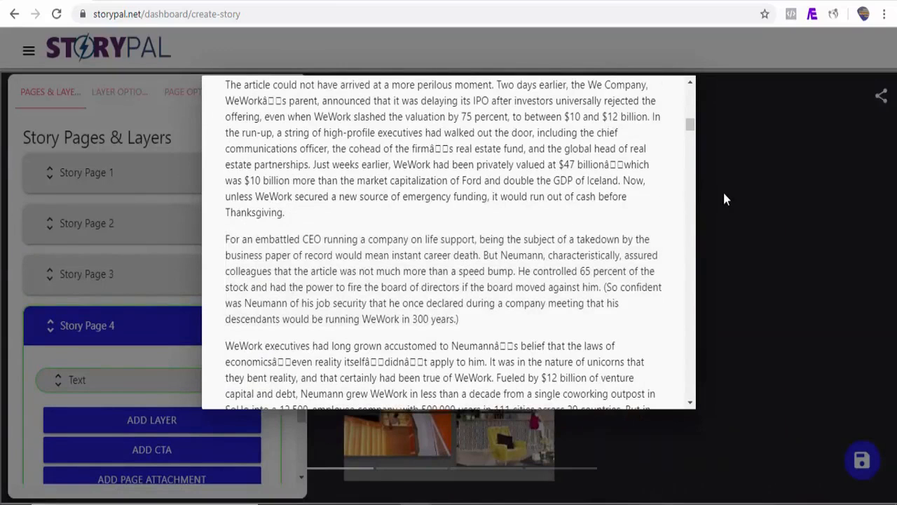
Leave the website import and open the new story in the fullscreen preview.
click(723, 190)
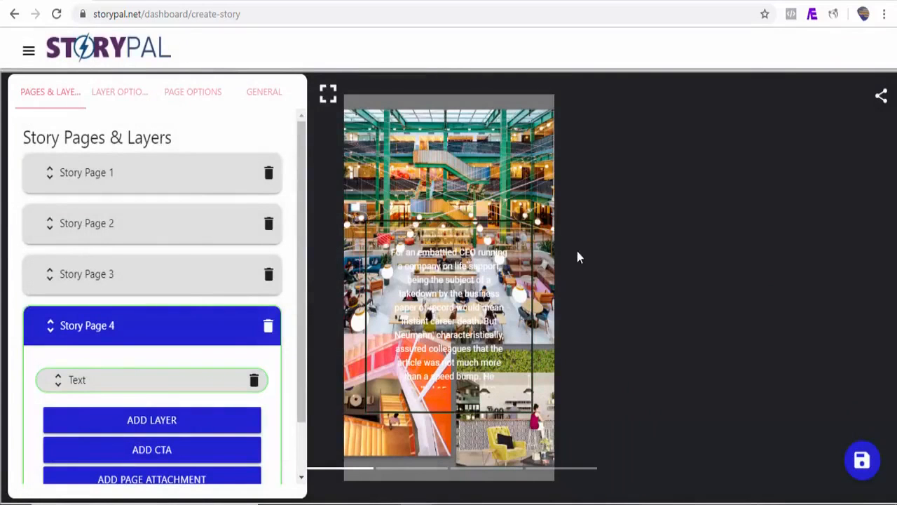
click(329, 97)
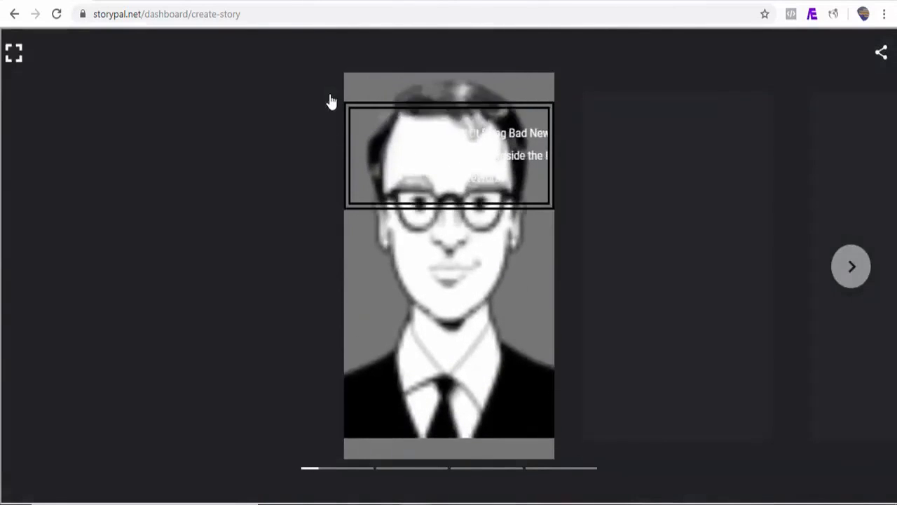
Page through all four story pages in the fullscreen preview and leave fullscreen.
click(854, 276)
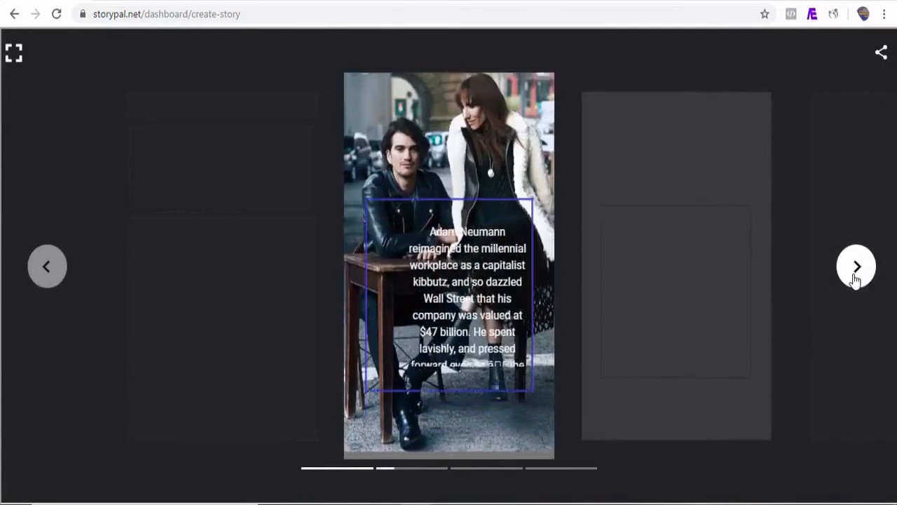
click(854, 276)
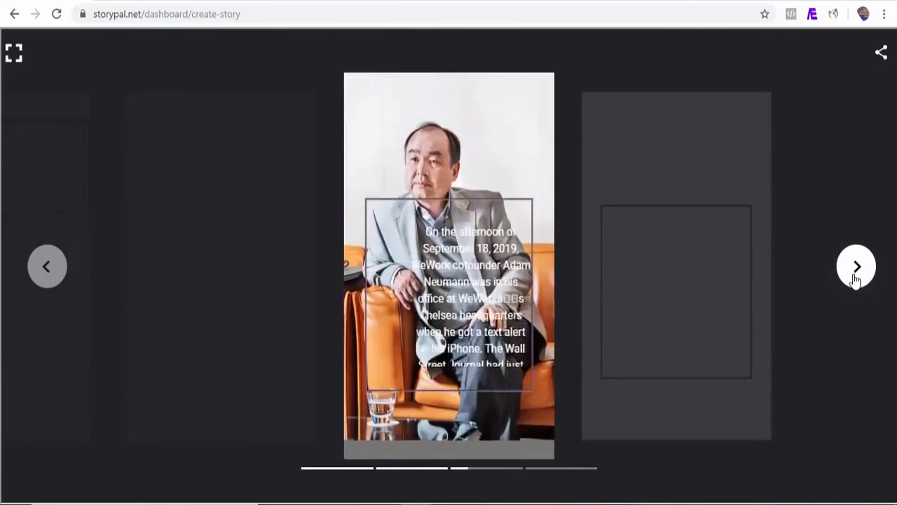
click(854, 276)
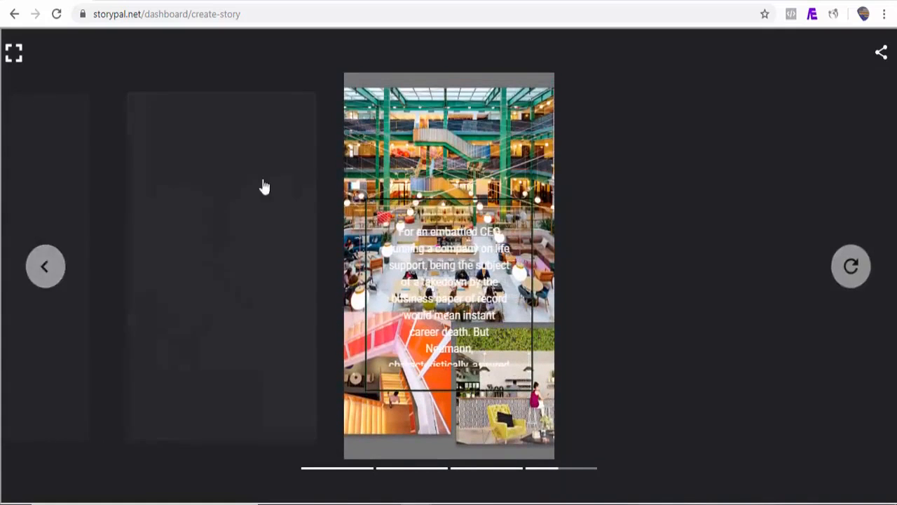
click(13, 56)
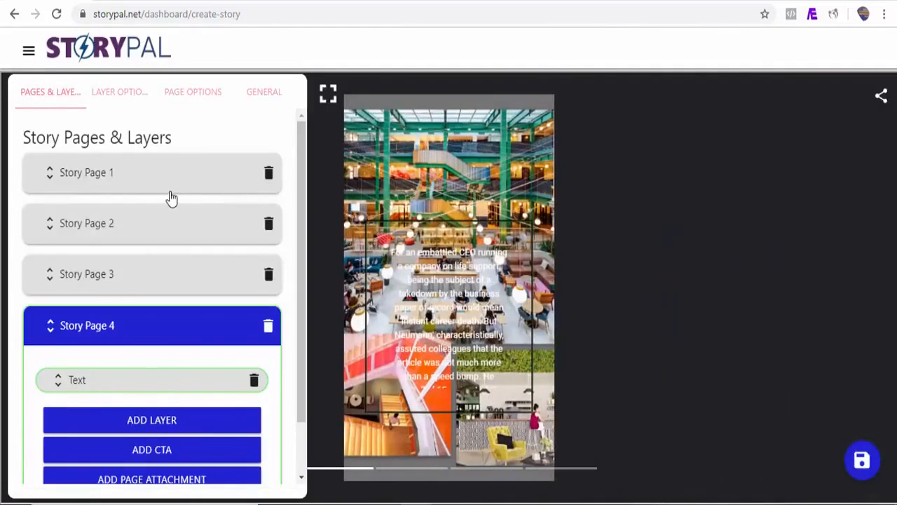
Open Story Page 3 and Story Page 1 in the editor to check their layers and text styling.
click(171, 197)
scroll(141, 210, down, 1)
click(136, 215)
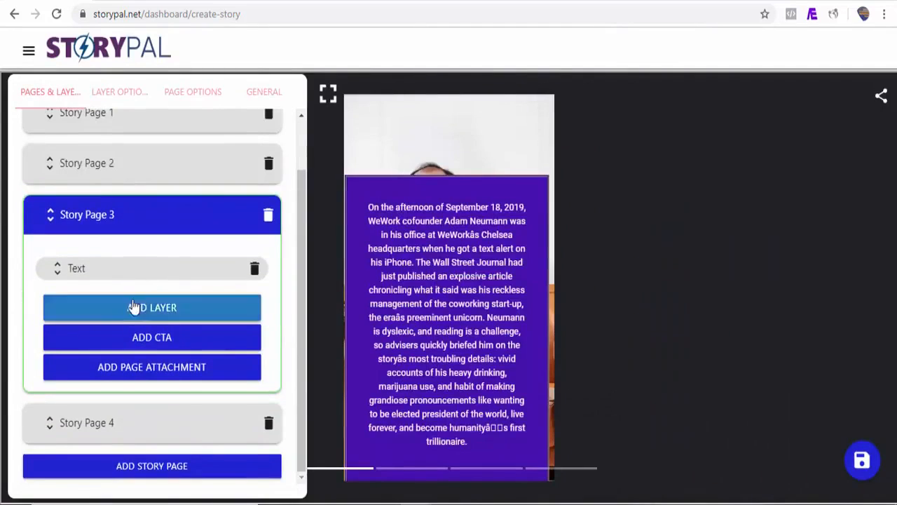
click(179, 119)
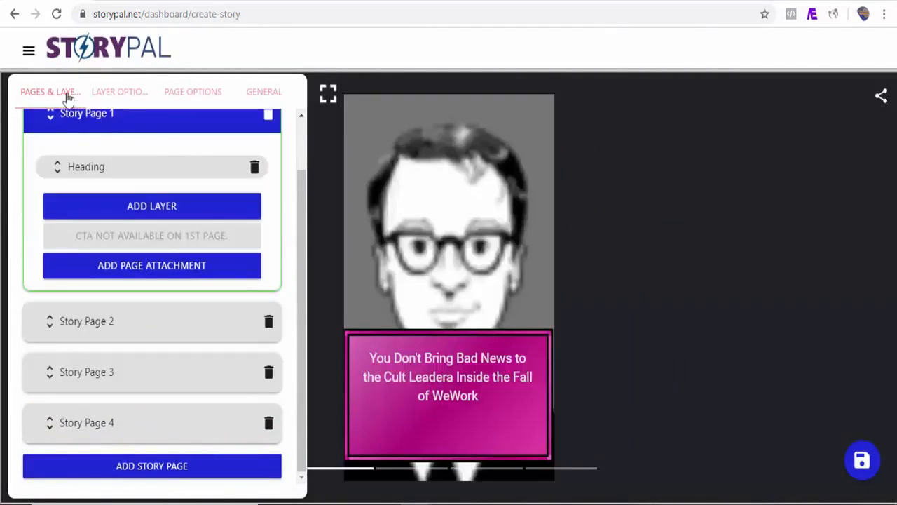
Preview the restyled story in fullscreen, advance through its four pages and leave fullscreen.
click(329, 99)
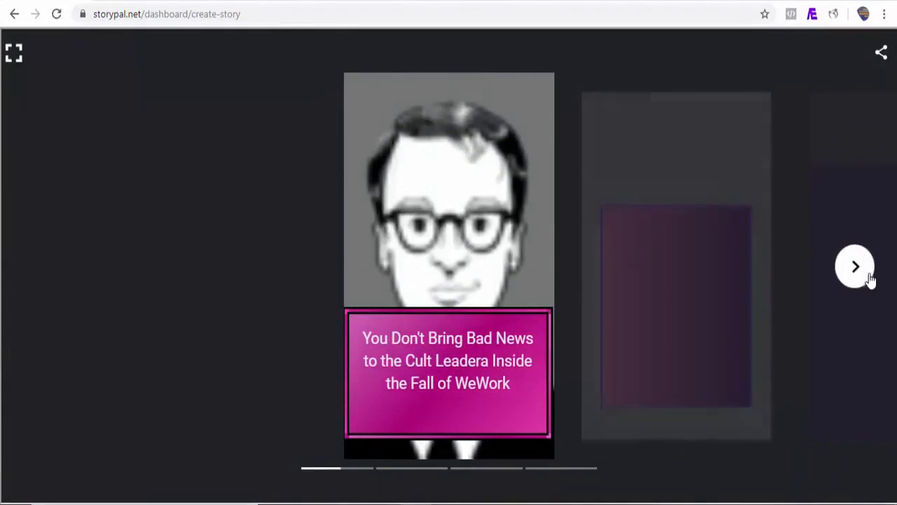
click(867, 279)
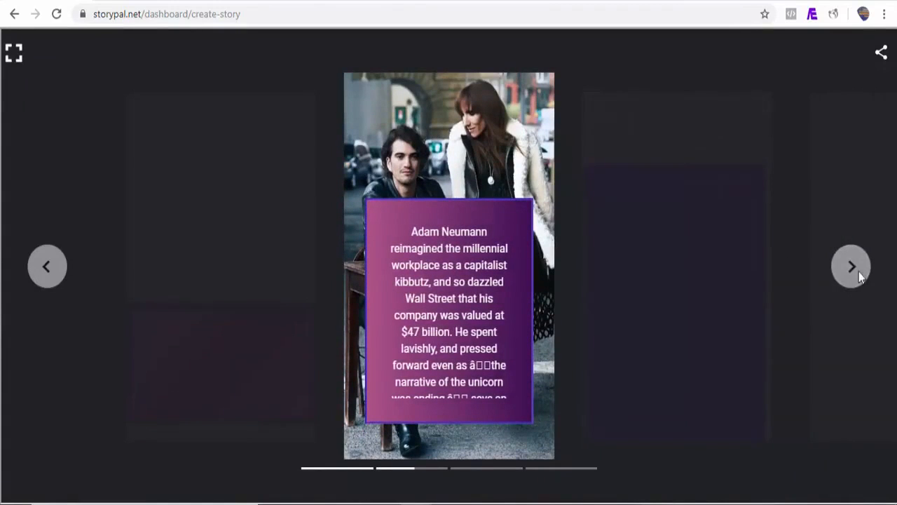
click(858, 275)
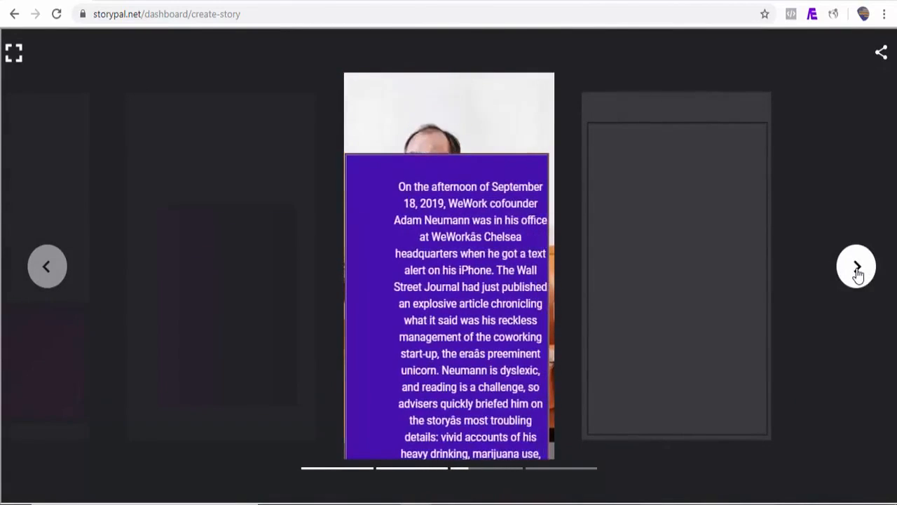
click(857, 273)
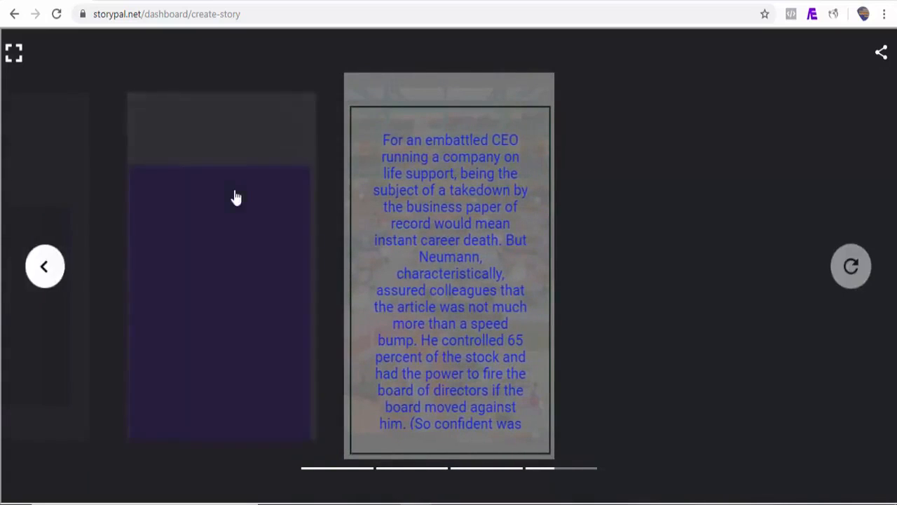
click(15, 54)
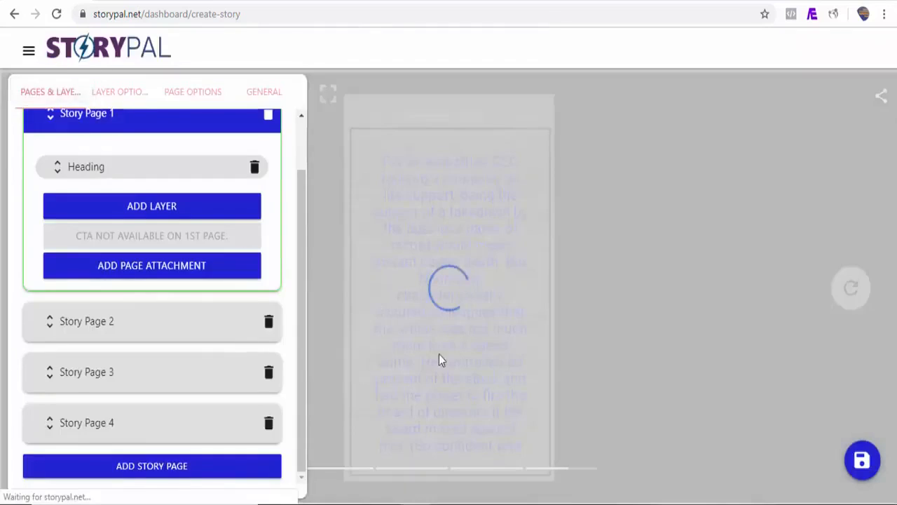
Open the story's General Information and go to the overview of all stories.
click(269, 95)
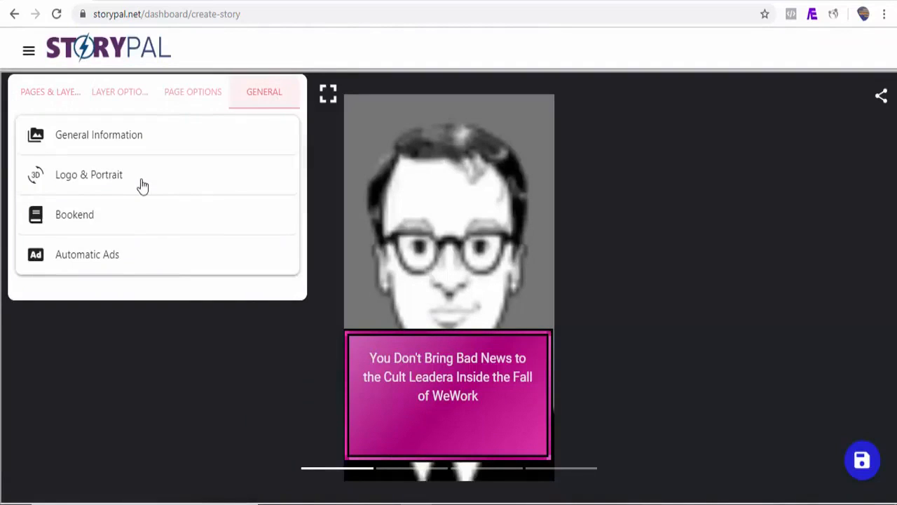
click(120, 146)
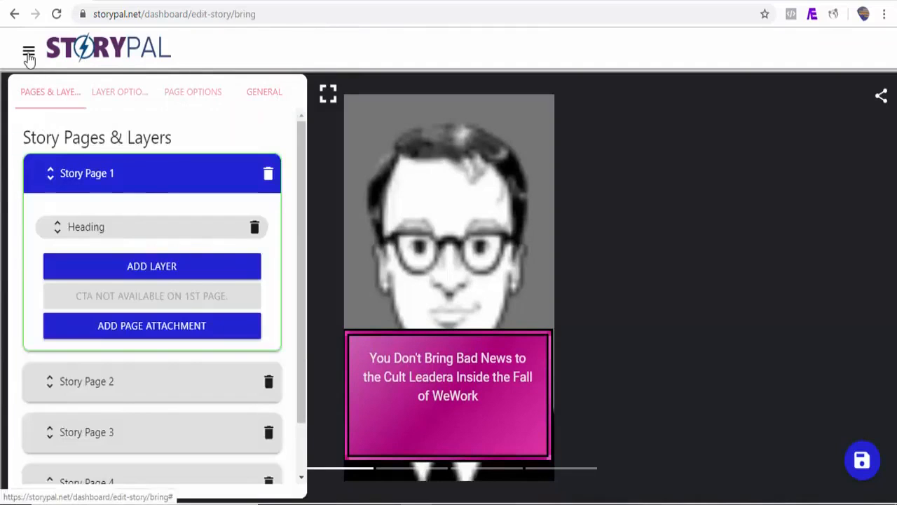
click(28, 56)
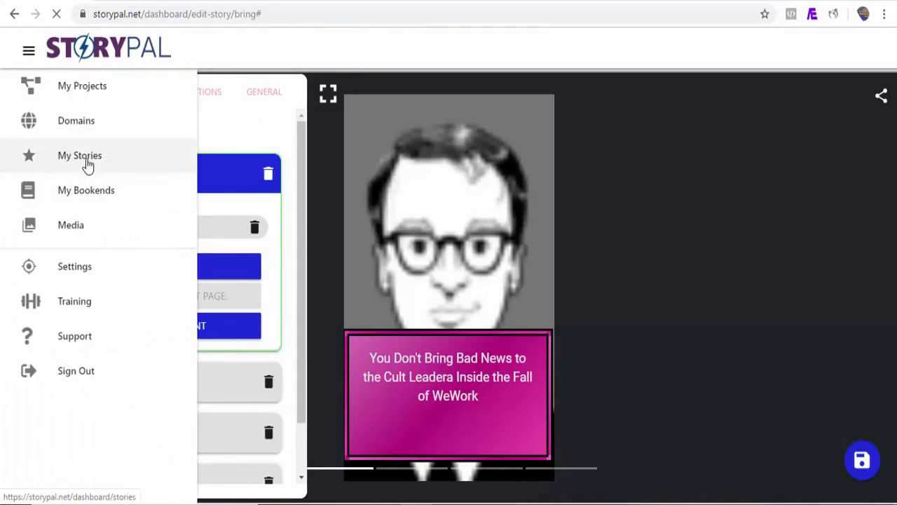
click(87, 164)
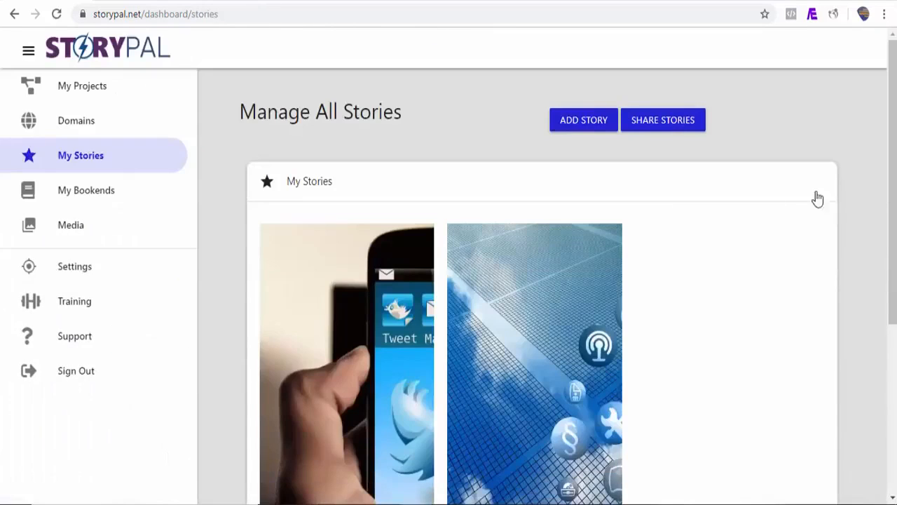
Create a new story and choose RSS as the source for its pages.
mouse_move(892, 201)
mouse_down()
mouse_move(892, 331)
mouse_move(893, 199)
mouse_up()
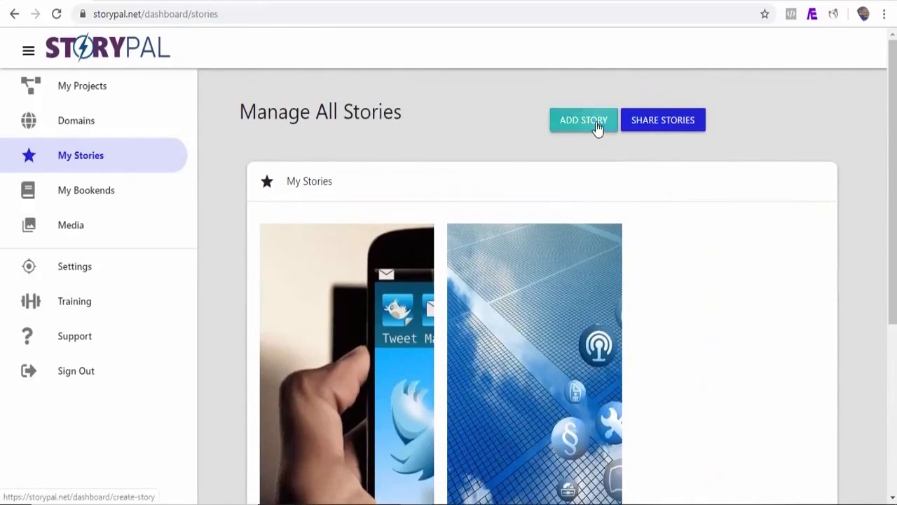
click(598, 128)
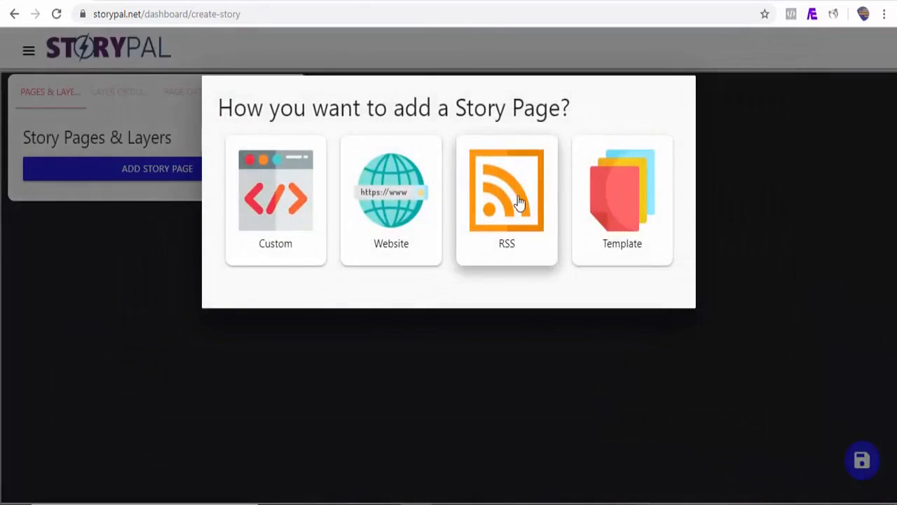
click(520, 202)
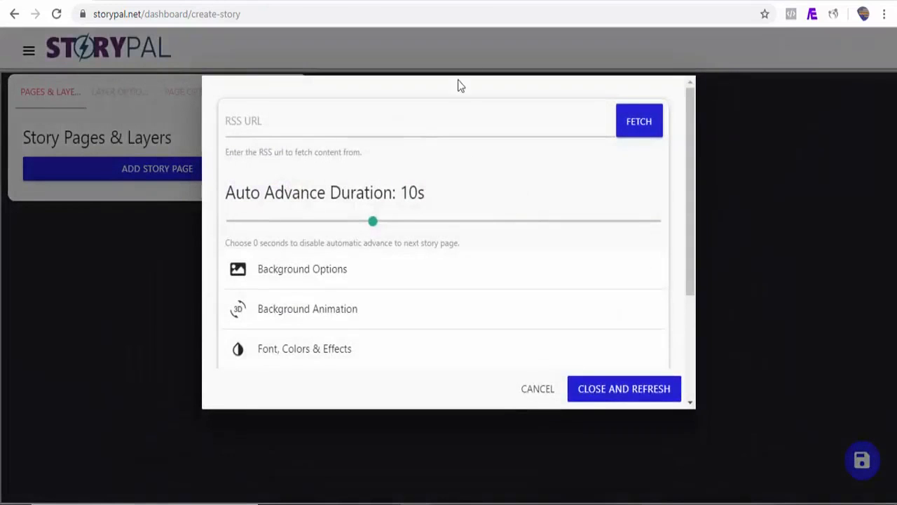
Switch to the mashable.com home page and open its page source.
click(529, 1)
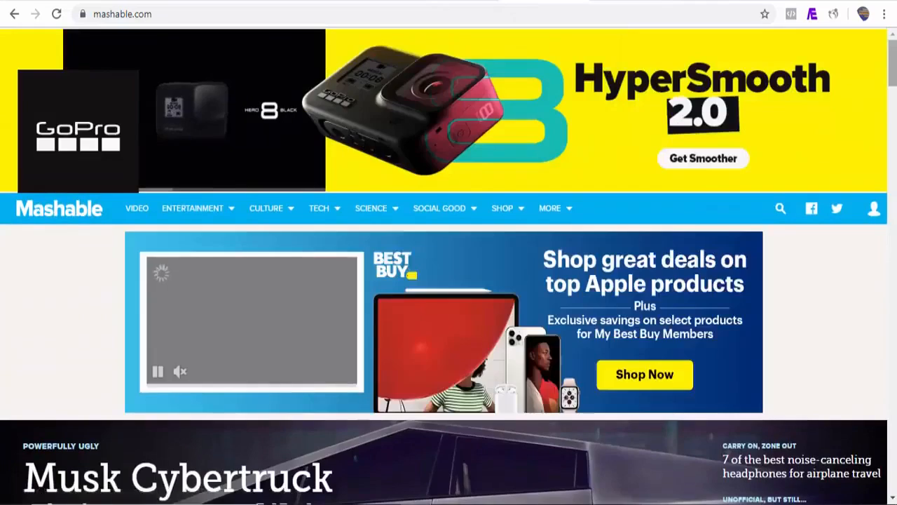
scroll(841, 154, down, 10)
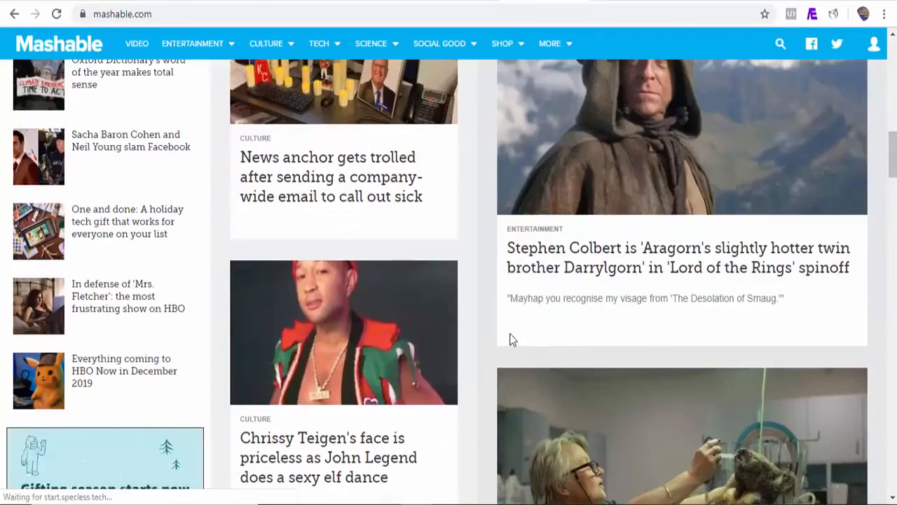
right_click(484, 361)
click(525, 330)
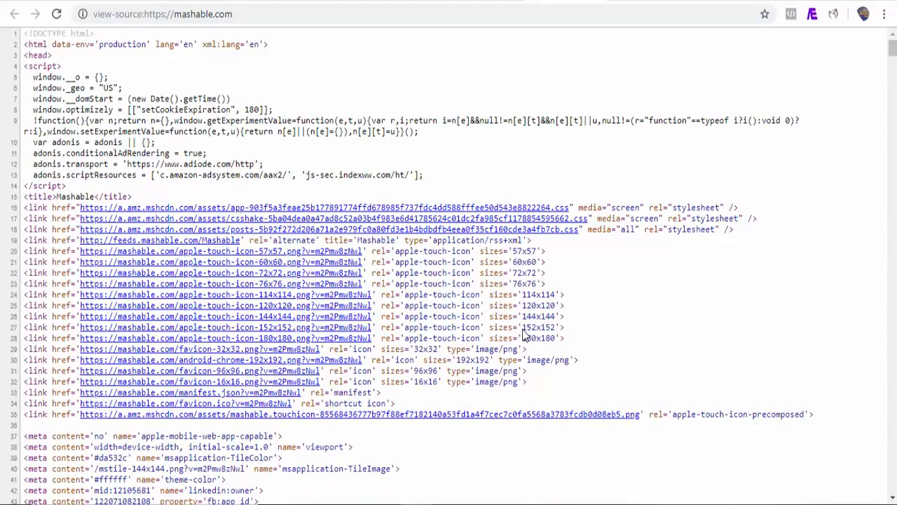
key(ctrl+f)
text(rss)
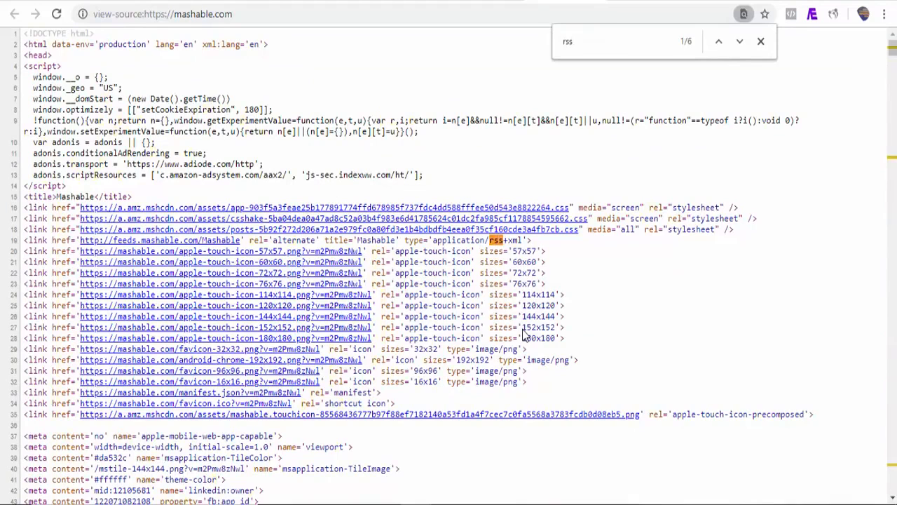
click(739, 43)
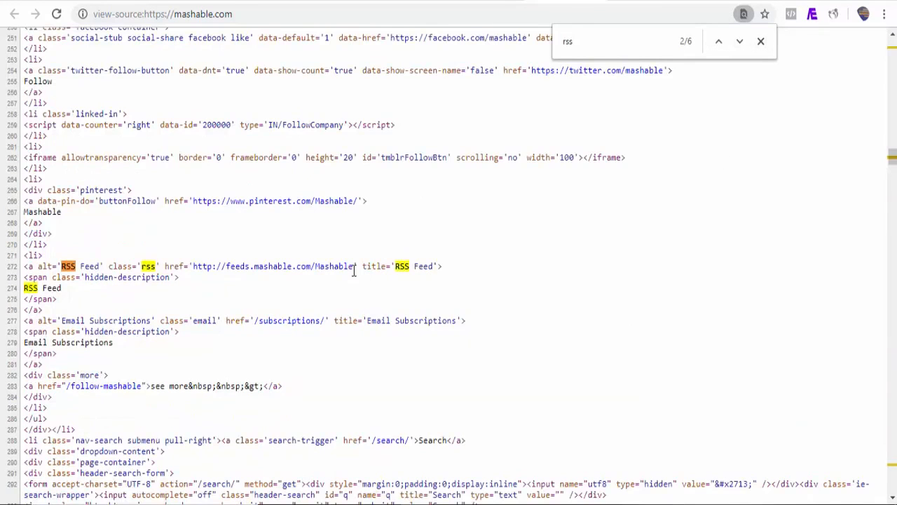
drag(354, 270, 212, 264)
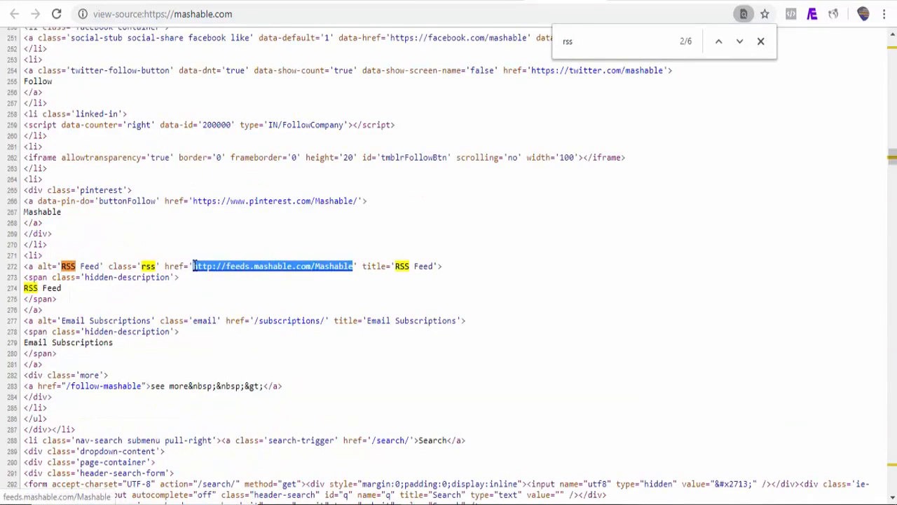
click(43, 1)
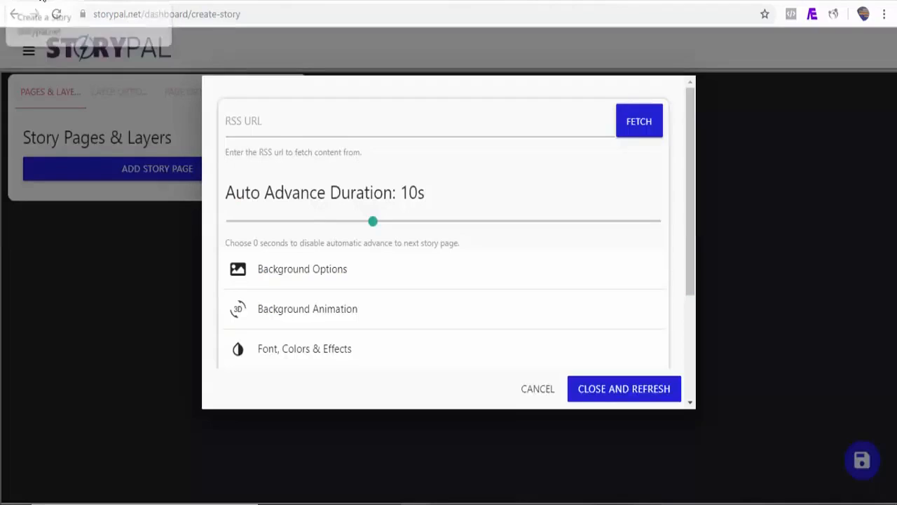
click(304, 125)
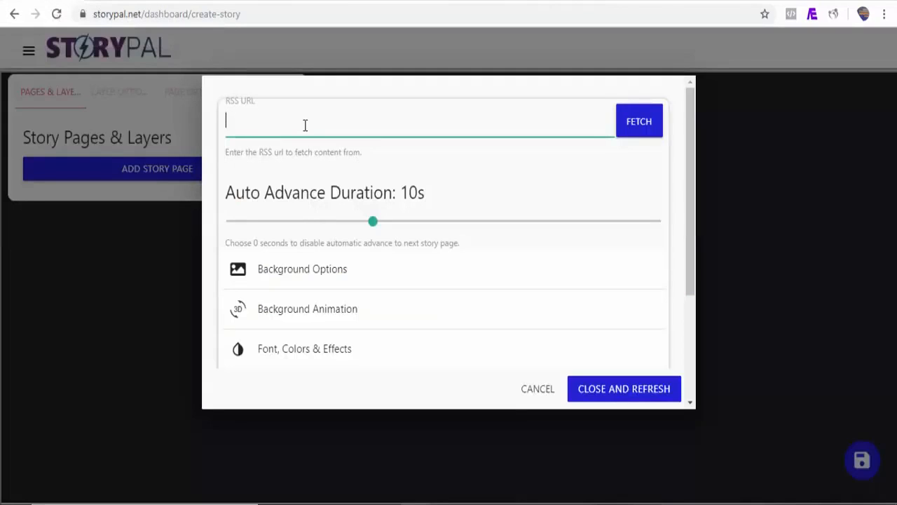
text(http://feeds.mashable.com/Mashable)
Choose a text animation for the fetched content in the Content Options.
drag(695, 230, 691, 254)
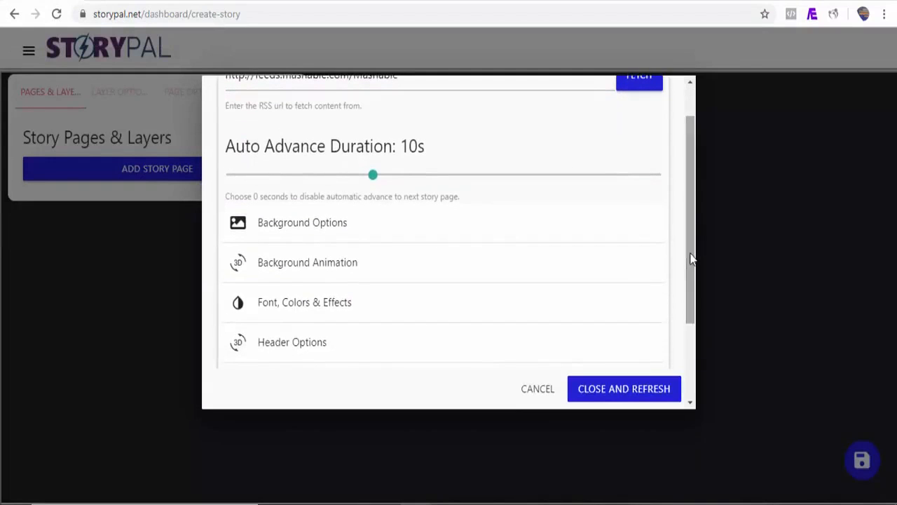
click(325, 313)
drag(689, 205, 690, 286)
drag(687, 200, 684, 233)
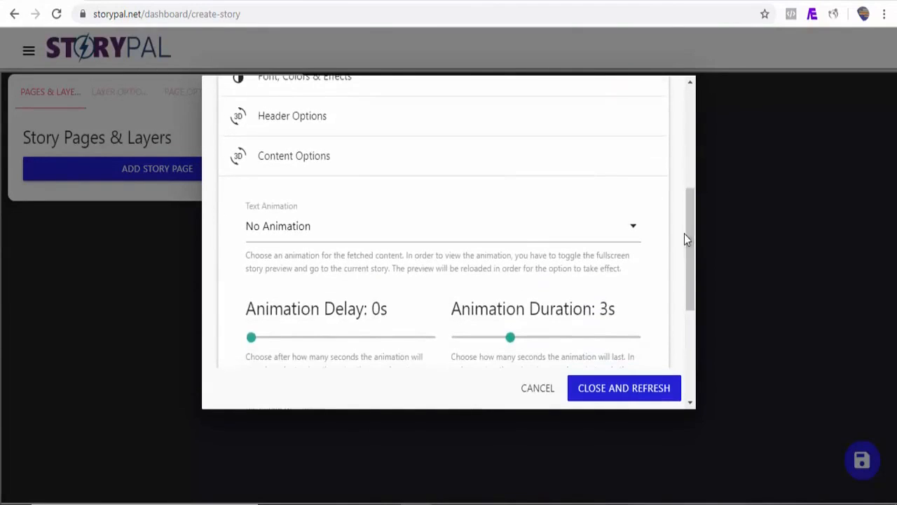
click(518, 234)
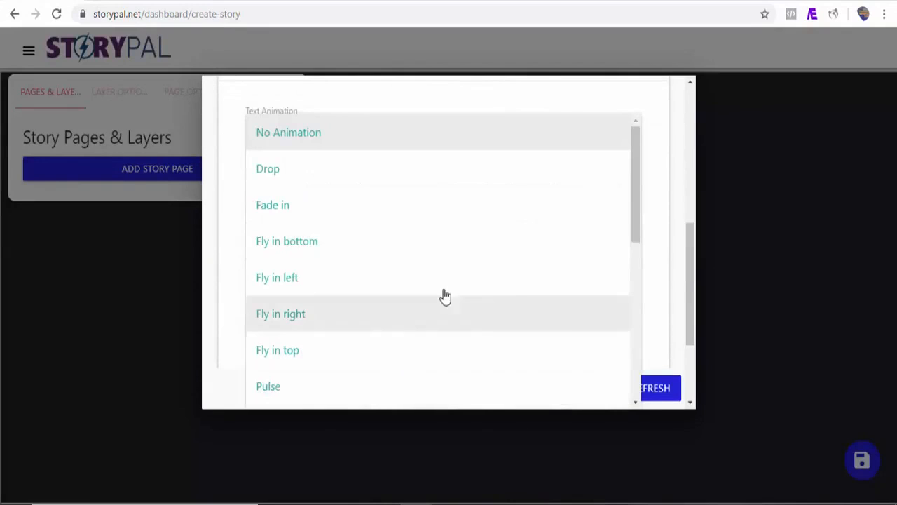
click(398, 189)
Set the button text to "Learn More" in the Button Options and return to the RSS URL.
drag(690, 274, 691, 327)
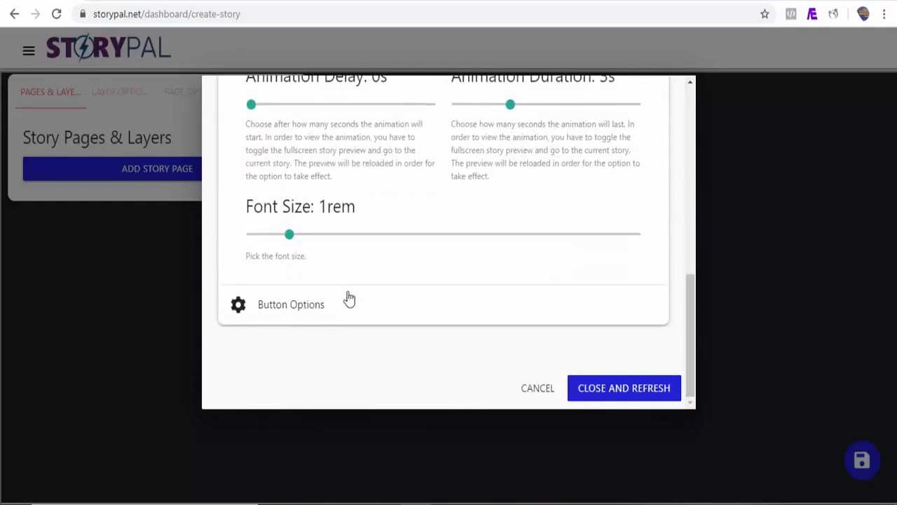
click(310, 320)
scroll(619, 296, down, 3)
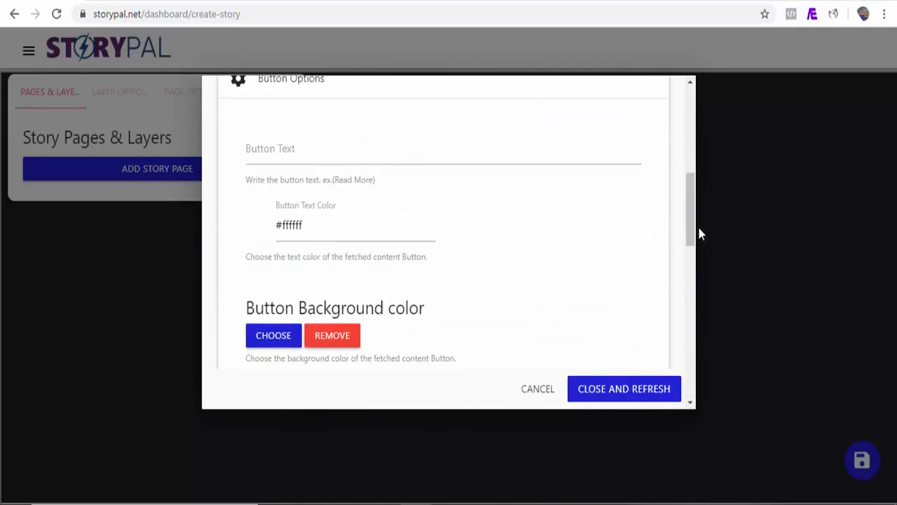
drag(692, 231, 687, 207)
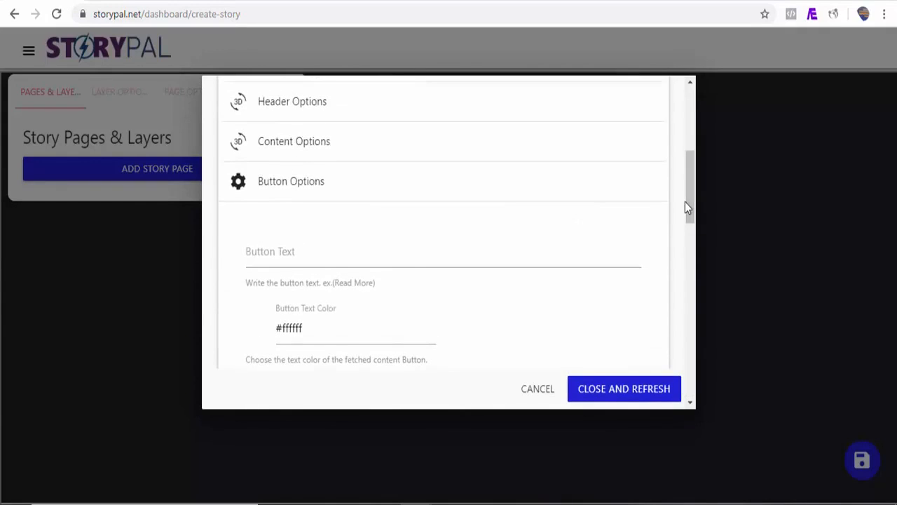
click(314, 263)
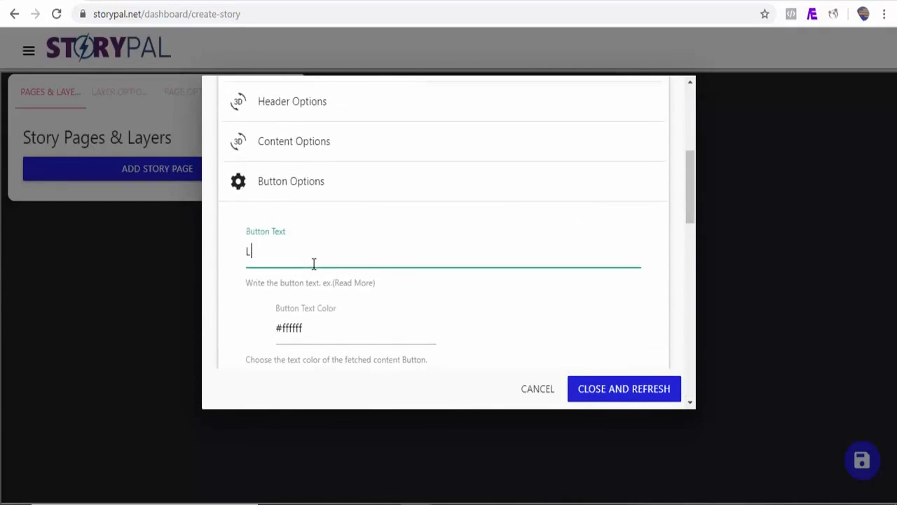
text(Learn More)
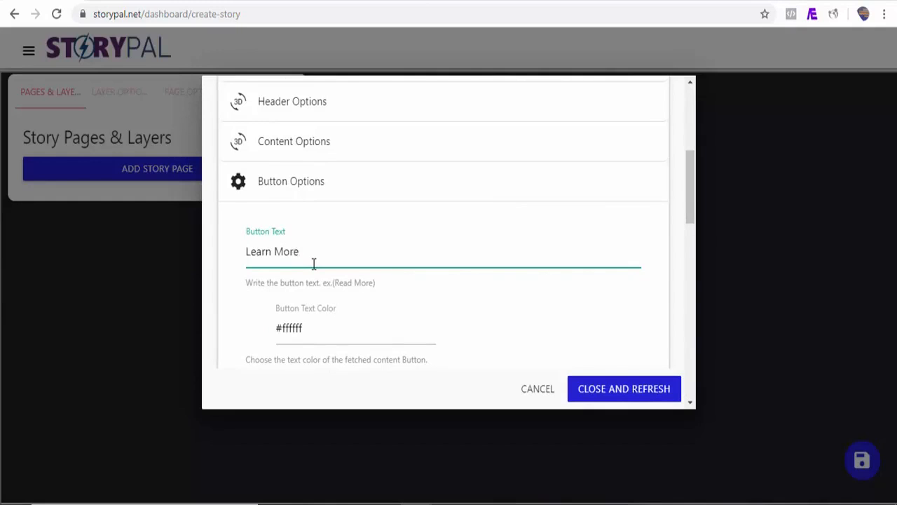
drag(691, 206, 696, 145)
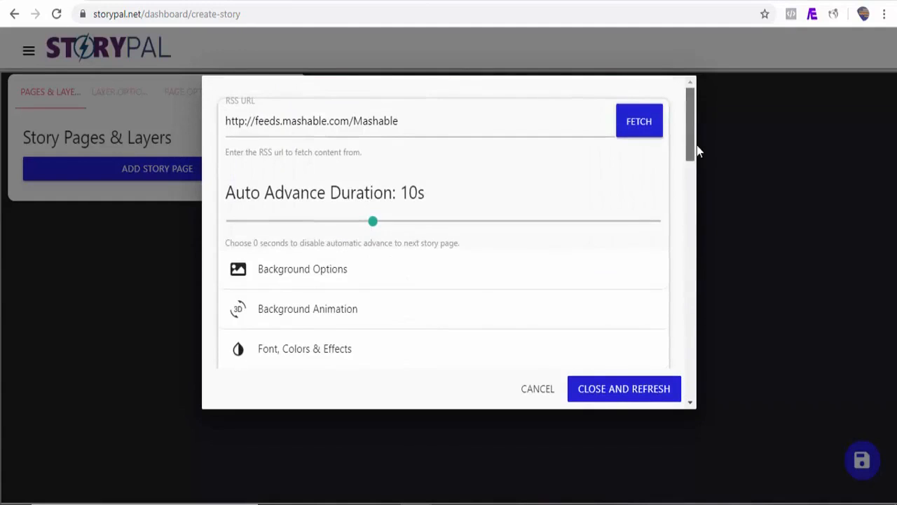
Fetch the RSS feed, decline the automatic story, and manually add four articles as story pages, starting with the Ultimate Ears speaker and stand mixers items.
click(640, 126)
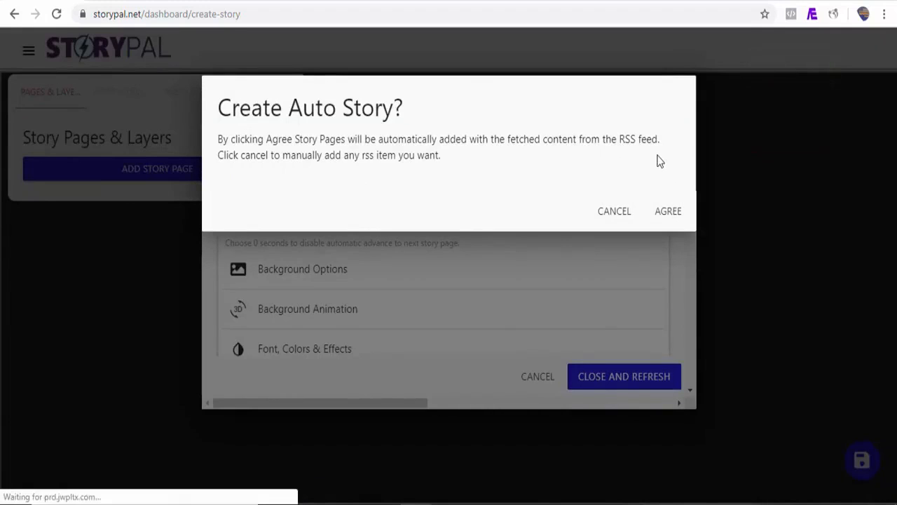
click(615, 215)
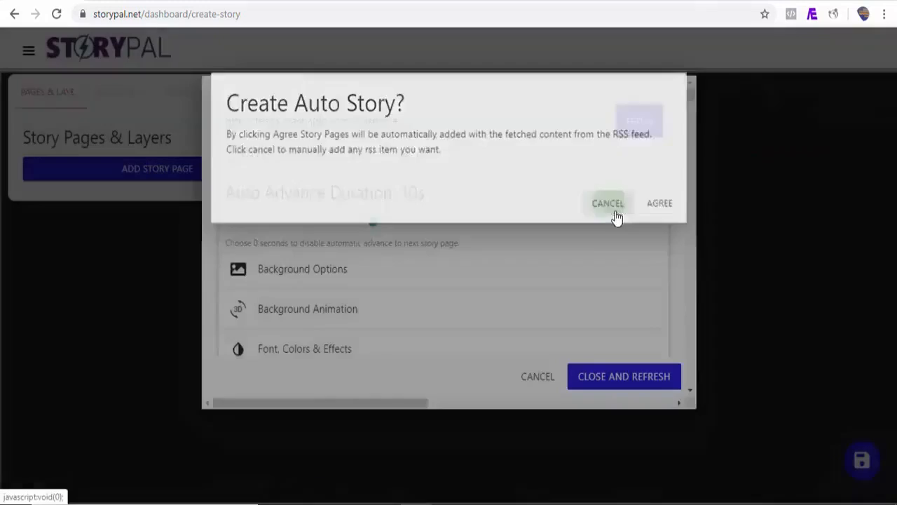
drag(690, 97, 690, 127)
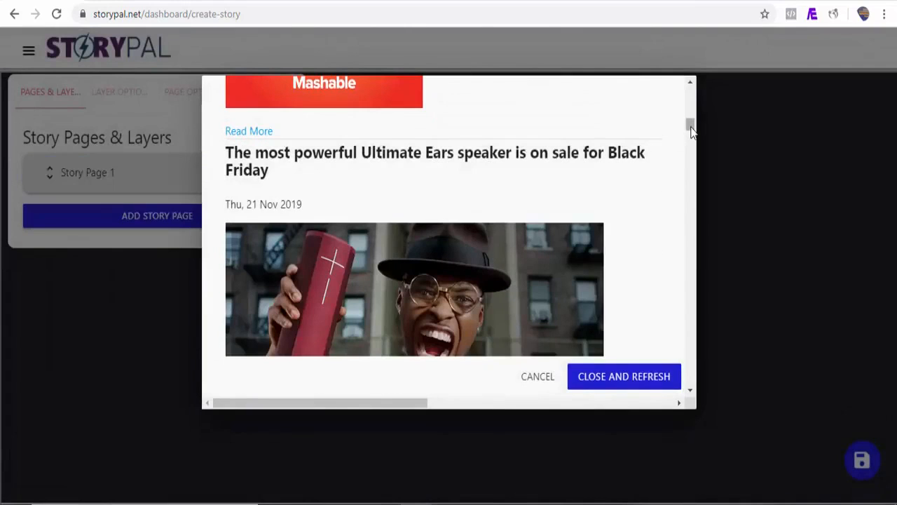
drag(691, 128, 691, 140)
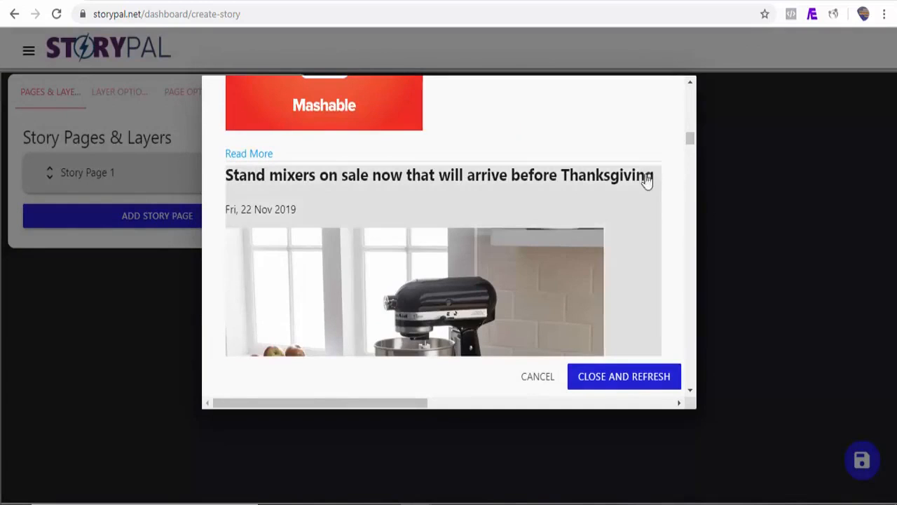
click(642, 201)
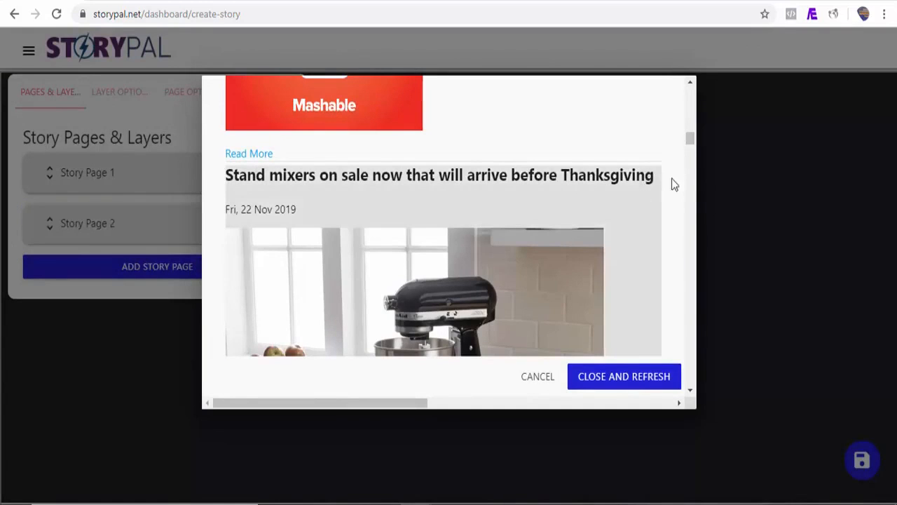
drag(690, 145, 687, 195)
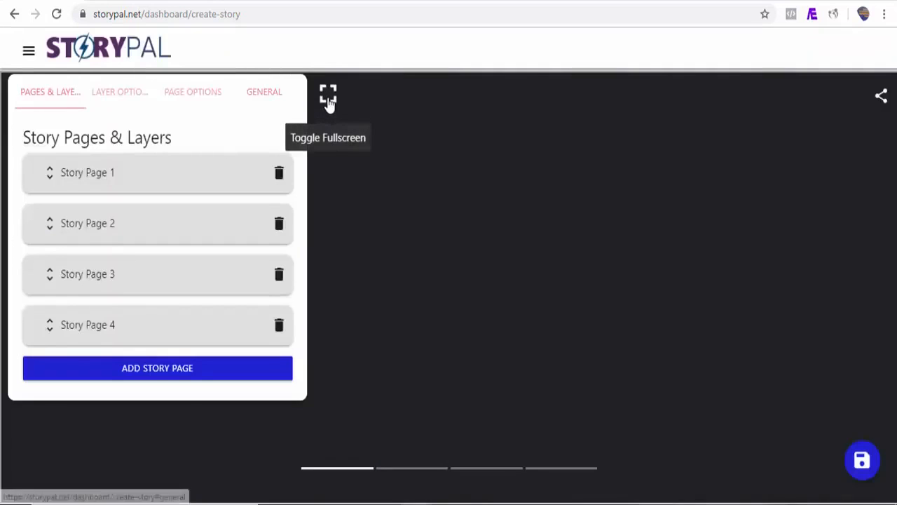
Preview the pages of the Mashable feed story in fullscreen and return to the editor.
click(330, 105)
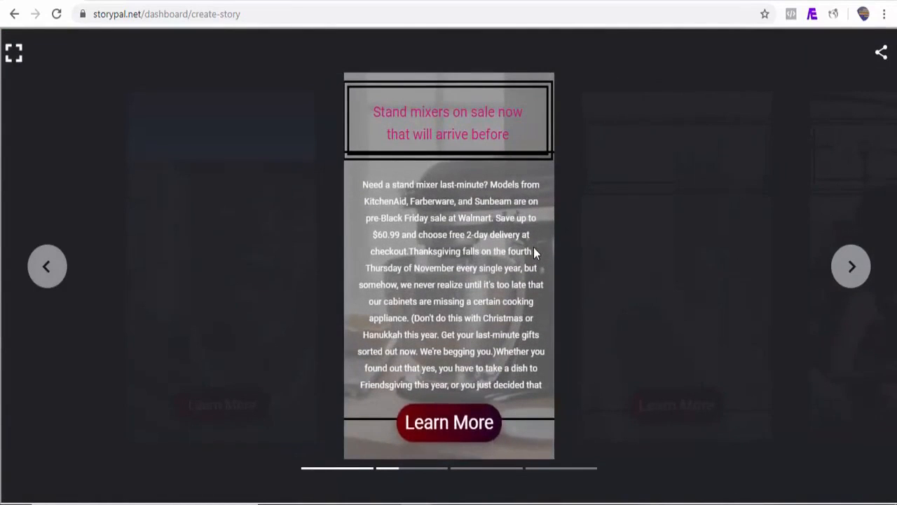
click(855, 273)
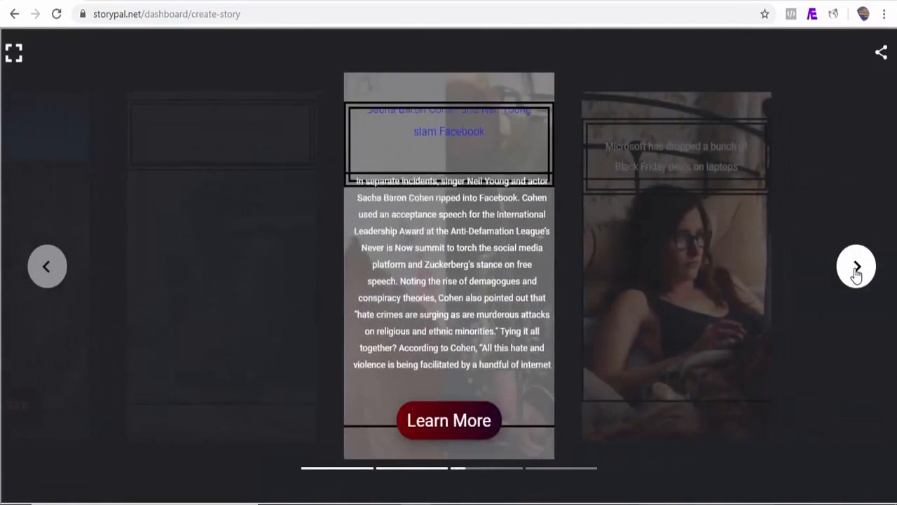
click(854, 274)
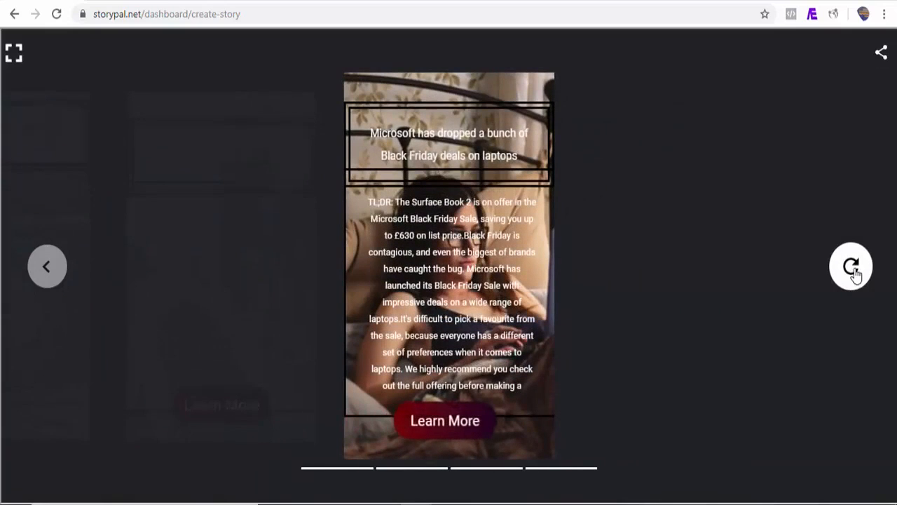
click(14, 54)
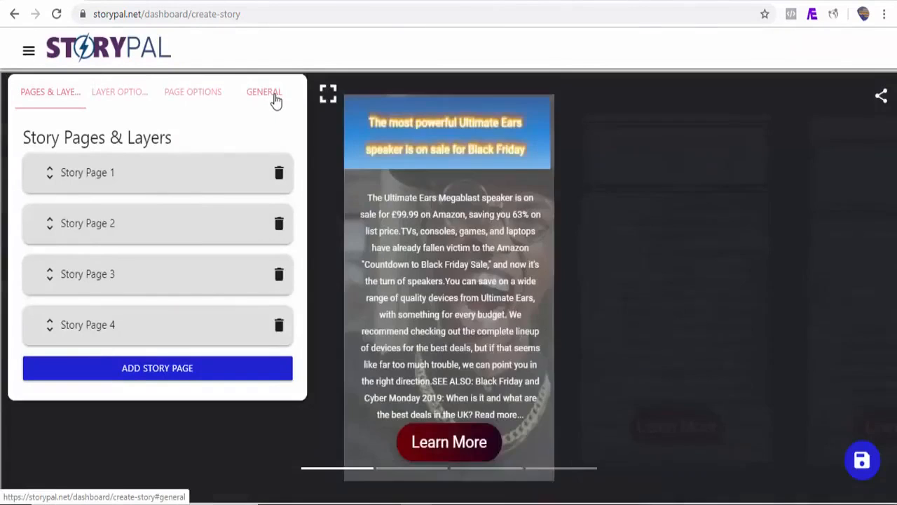
Choose the "camping, bedford, dormobile" image as the story's poster in the general settings and save the story.
click(276, 102)
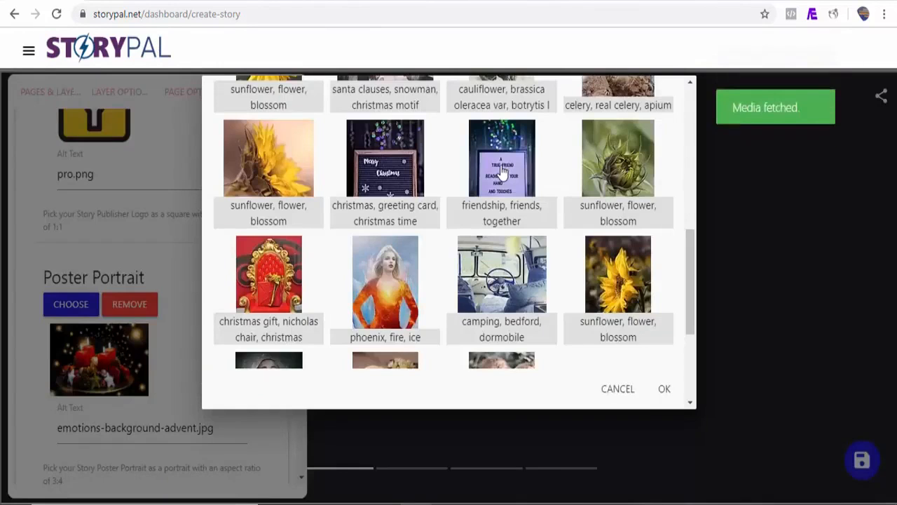
click(502, 171)
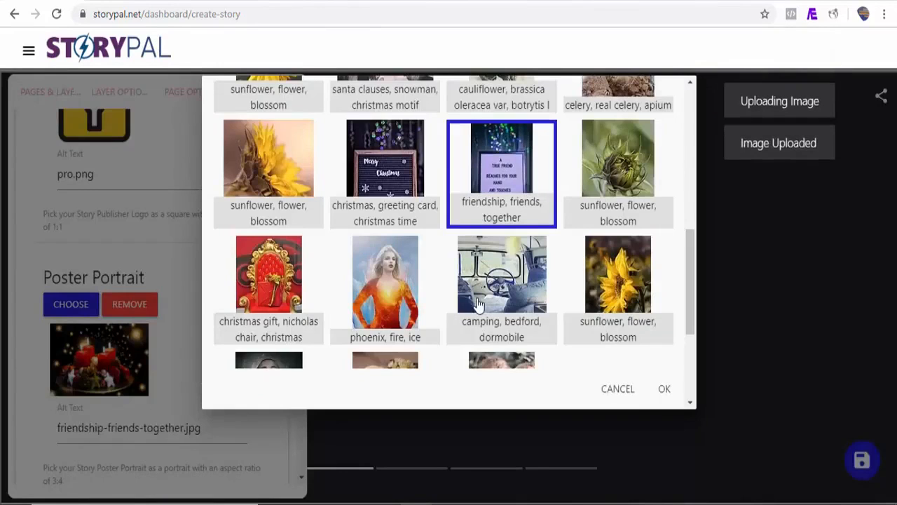
click(493, 325)
click(666, 390)
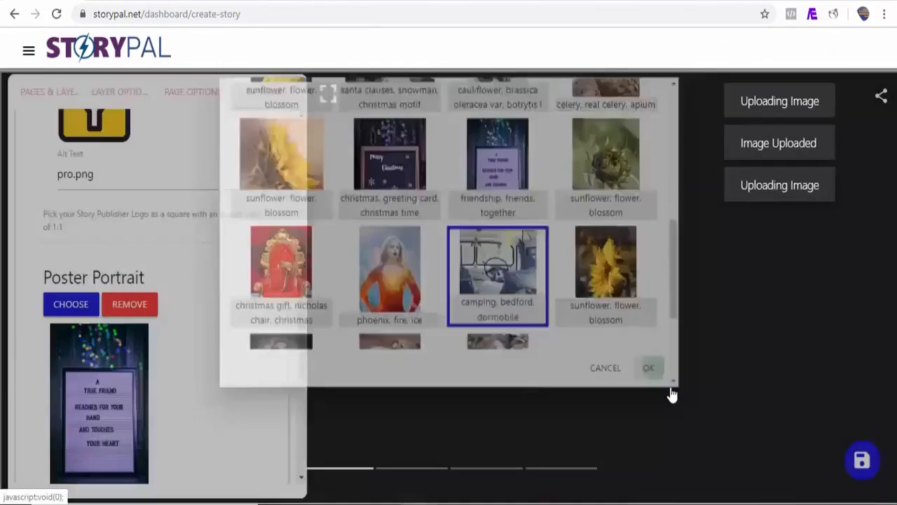
click(862, 461)
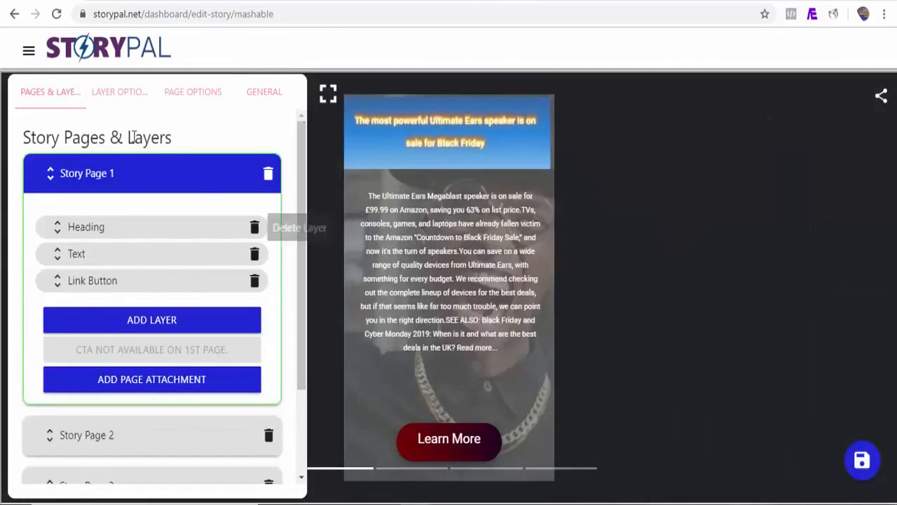
Create a bookend titled "Demo bookend" with Email, Facebook, LinkedIn, Pinterest, Tumblr, Twitter and Whatsapp as share providers, and save it.
click(29, 52)
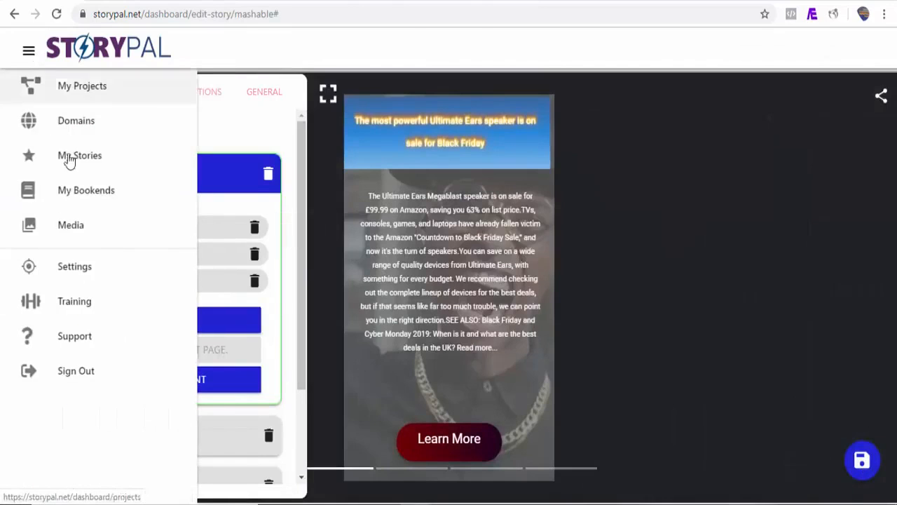
click(90, 197)
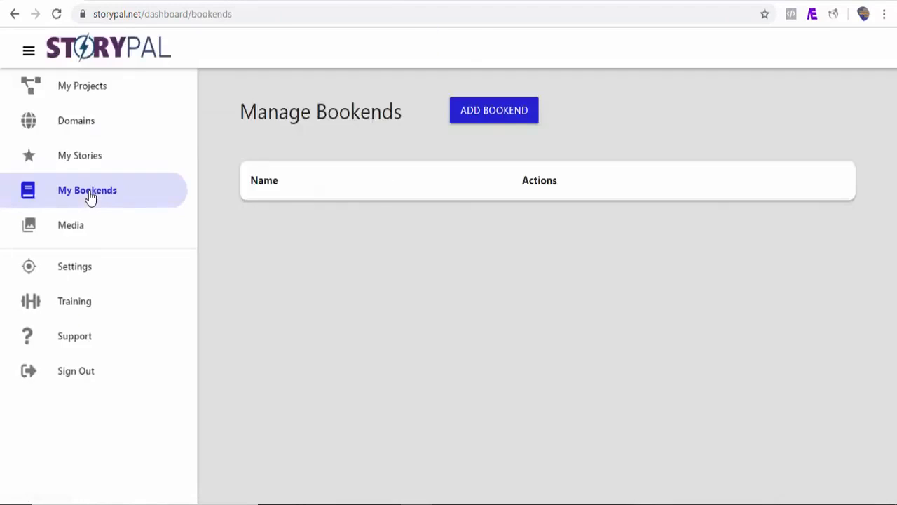
click(506, 116)
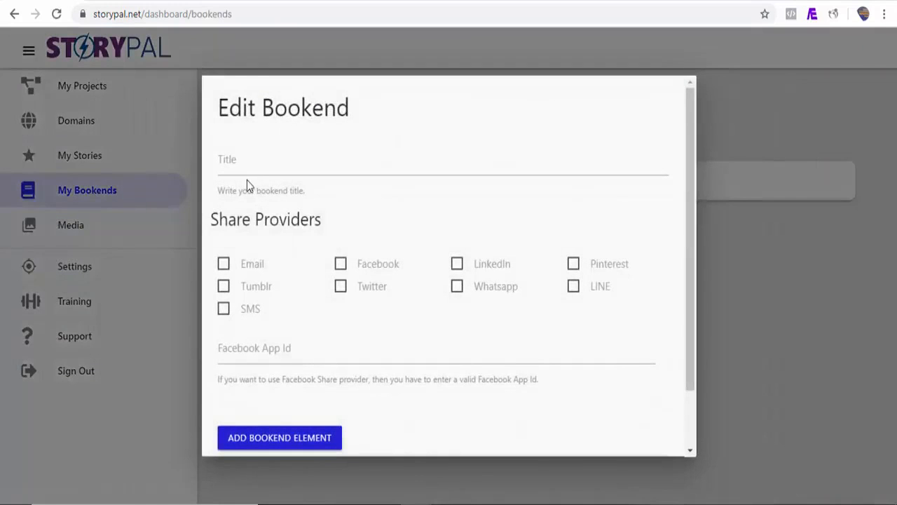
click(245, 168)
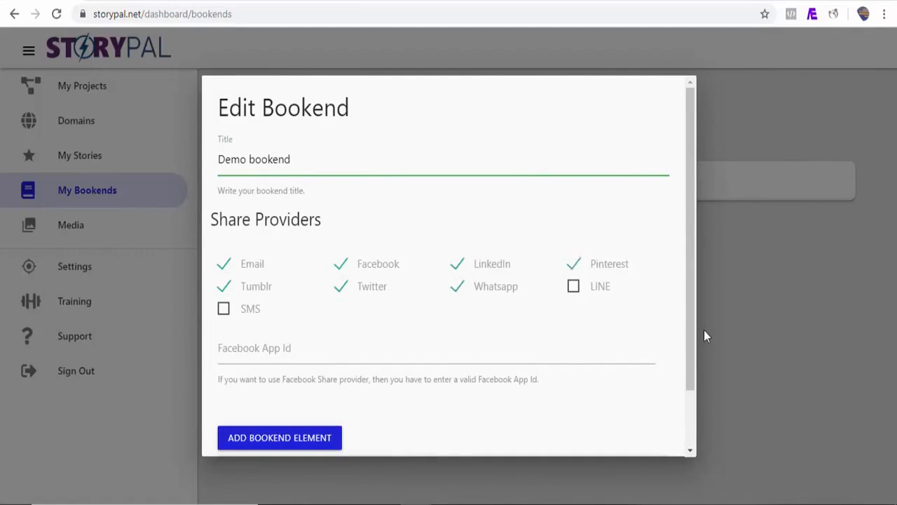
scroll(693, 330, down, 2)
click(663, 435)
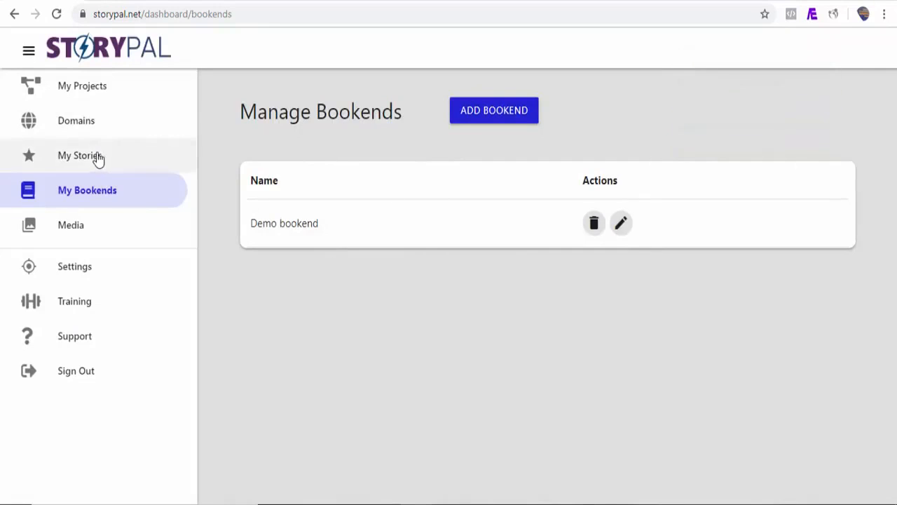
Edit the "What Exactly Is Google AMP Story?" story, assign it the Demo bookend, and save it.
click(98, 160)
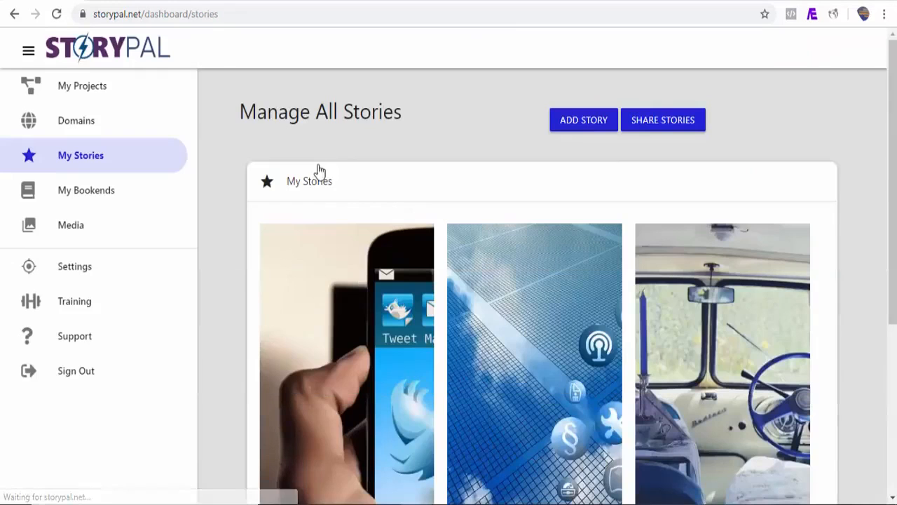
drag(889, 214, 888, 344)
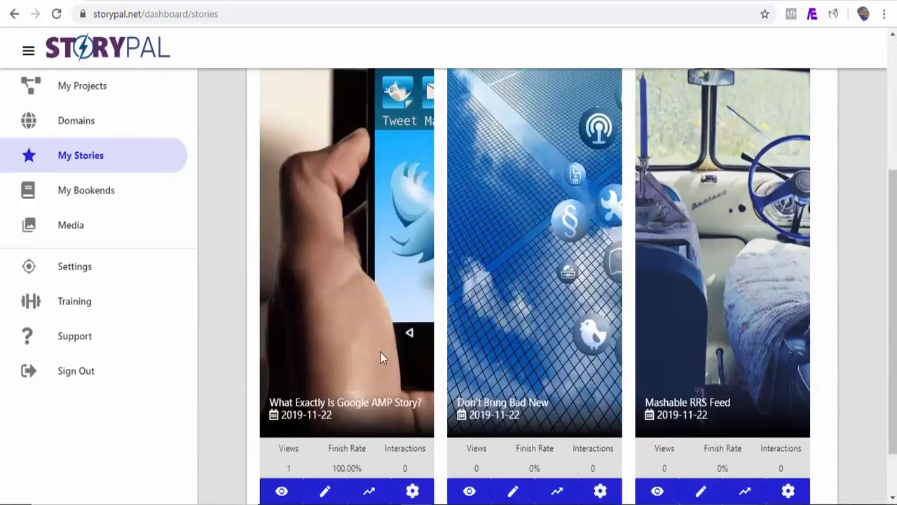
click(333, 494)
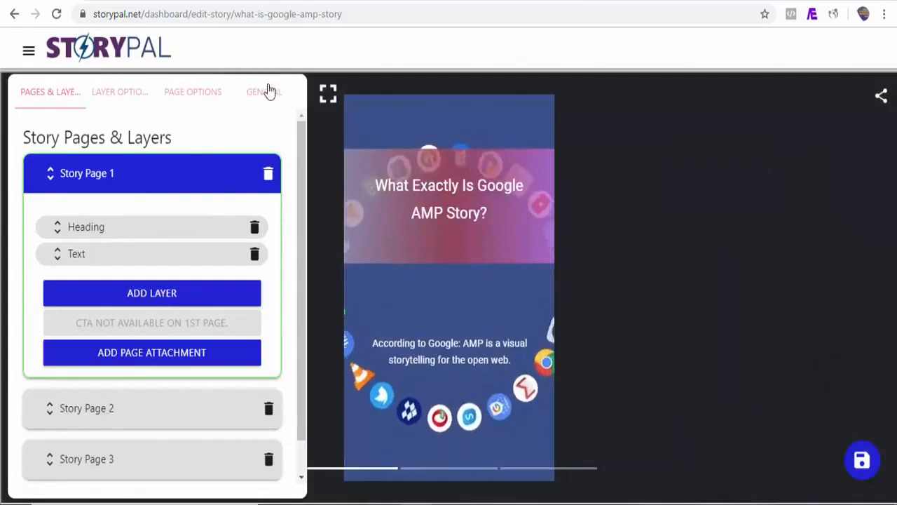
click(267, 94)
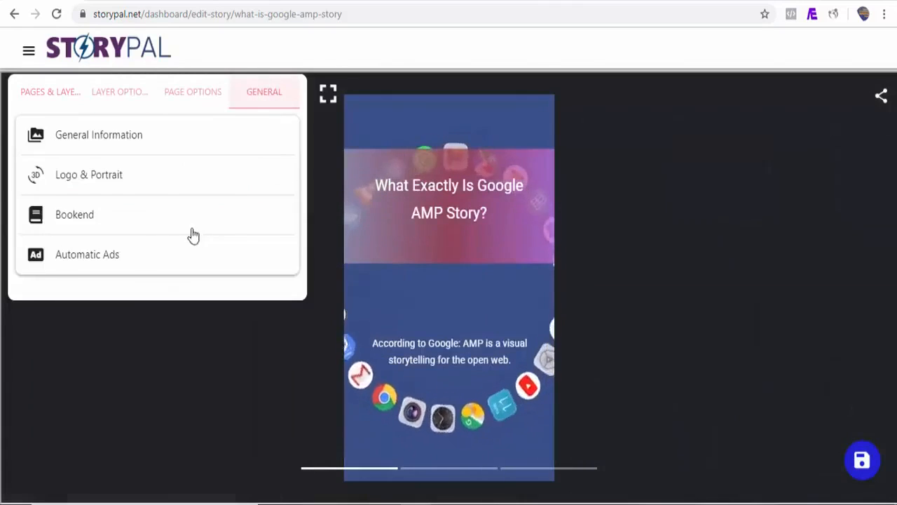
click(120, 228)
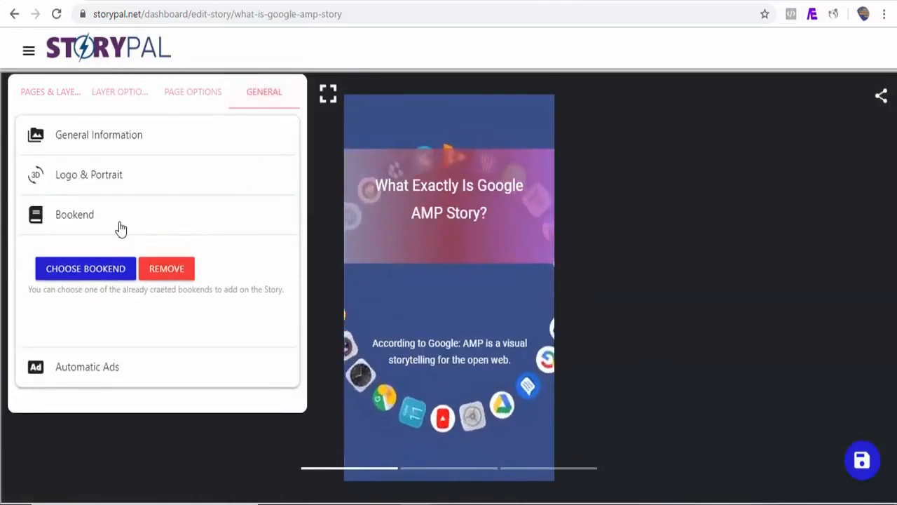
click(110, 275)
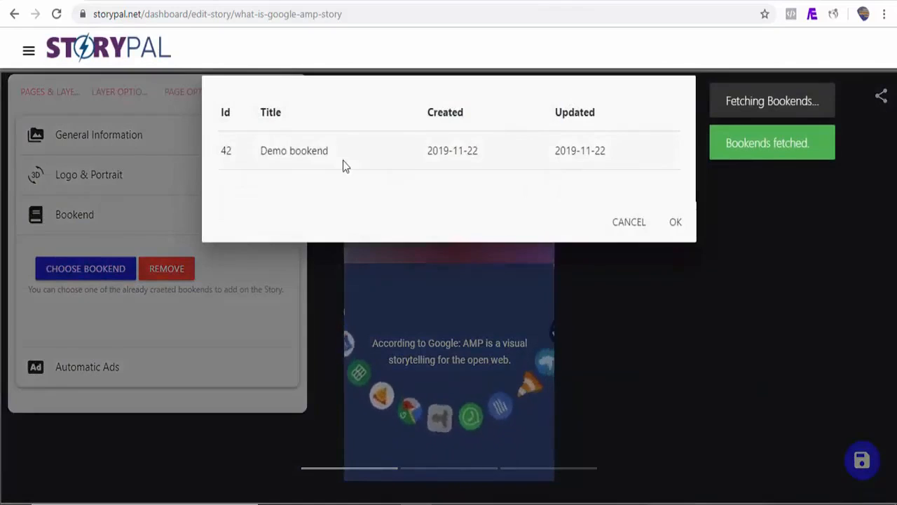
click(344, 164)
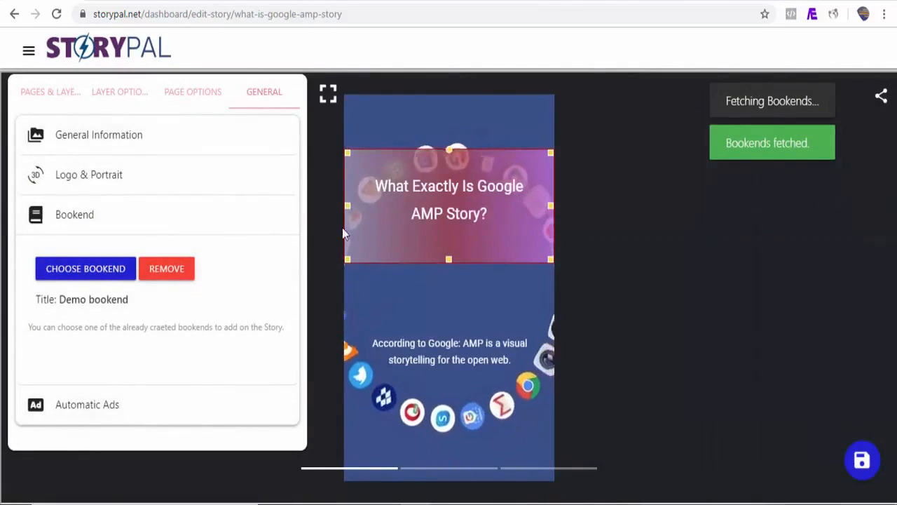
click(862, 459)
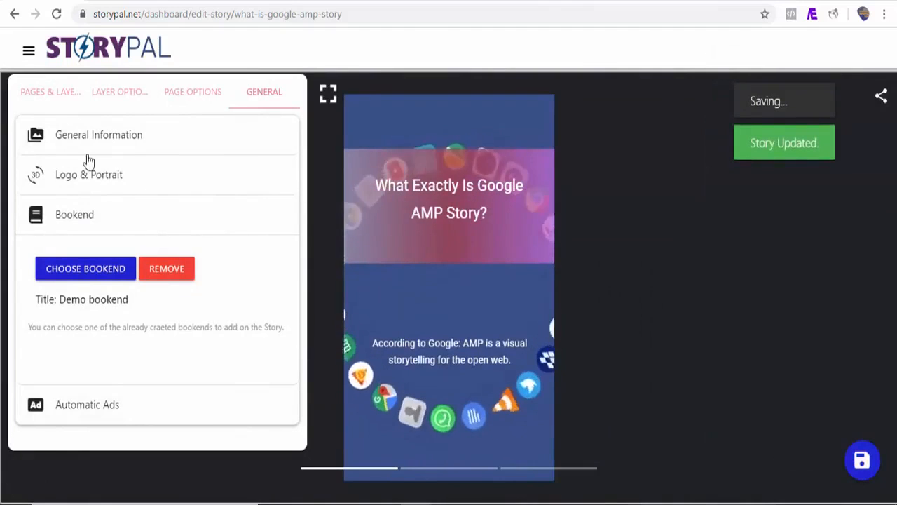
Assign the Demo bookend to the Mashable RRS Feed story and save it.
click(28, 57)
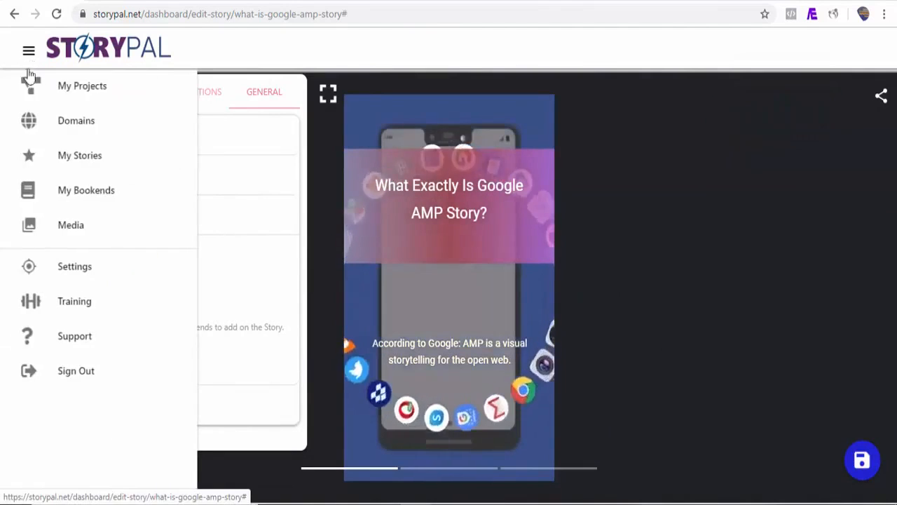
click(84, 188)
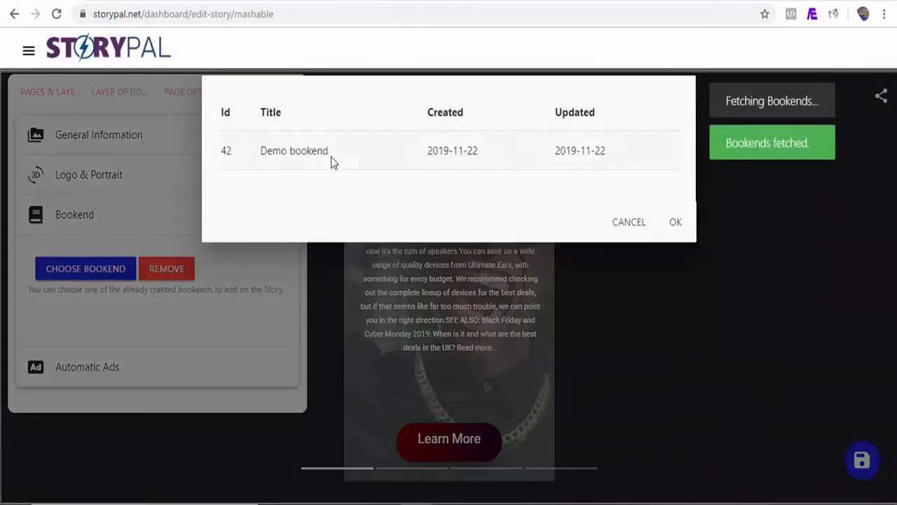
click(332, 157)
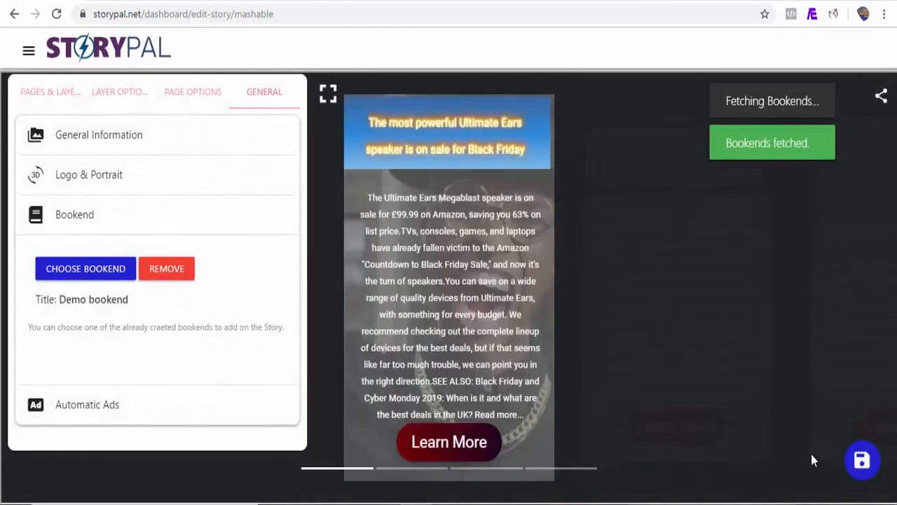
click(863, 461)
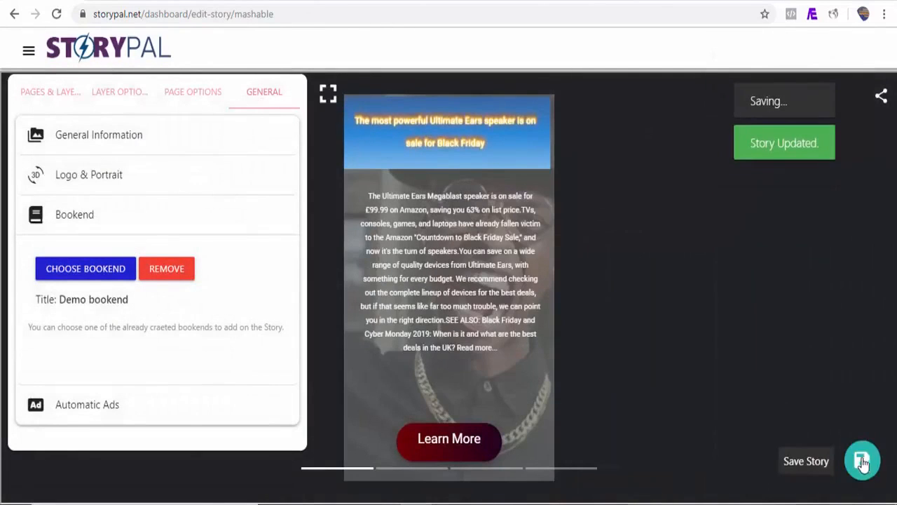
Return to the list of stories and view the published Mashable RRS Feed story.
click(29, 52)
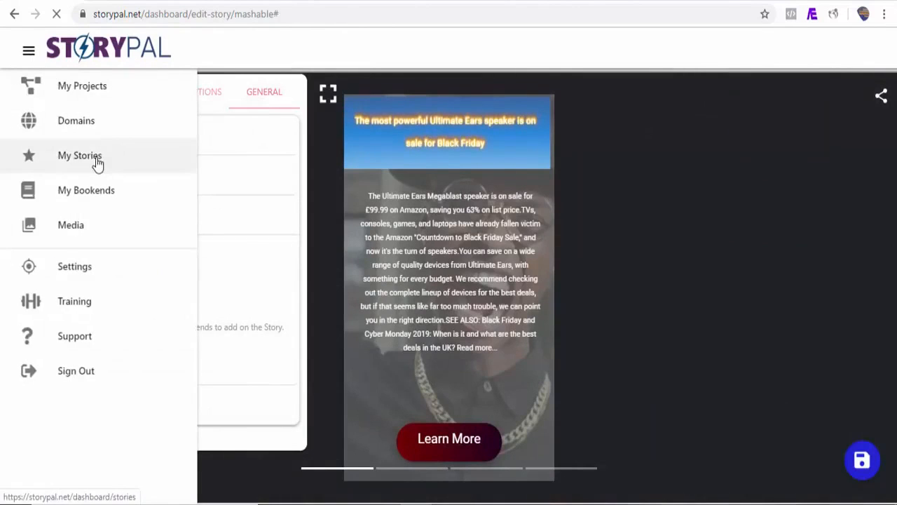
click(97, 160)
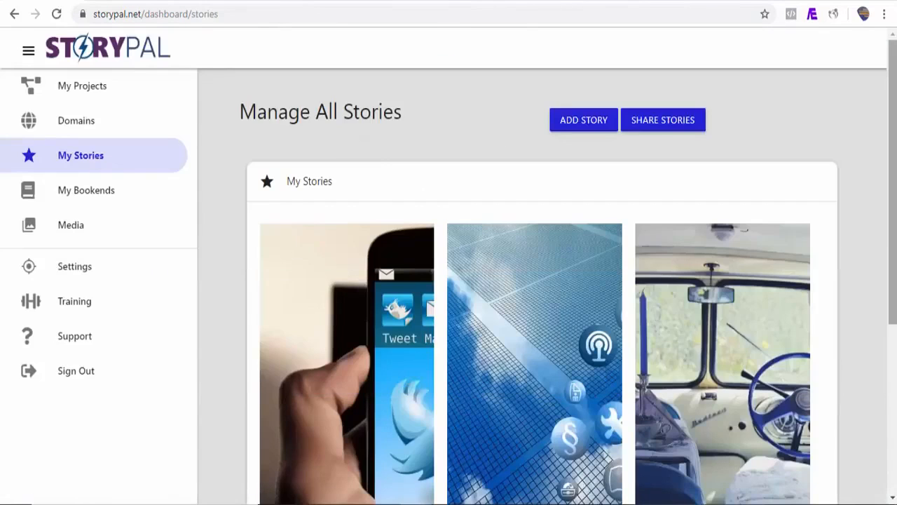
scroll(497, 360, down, 3)
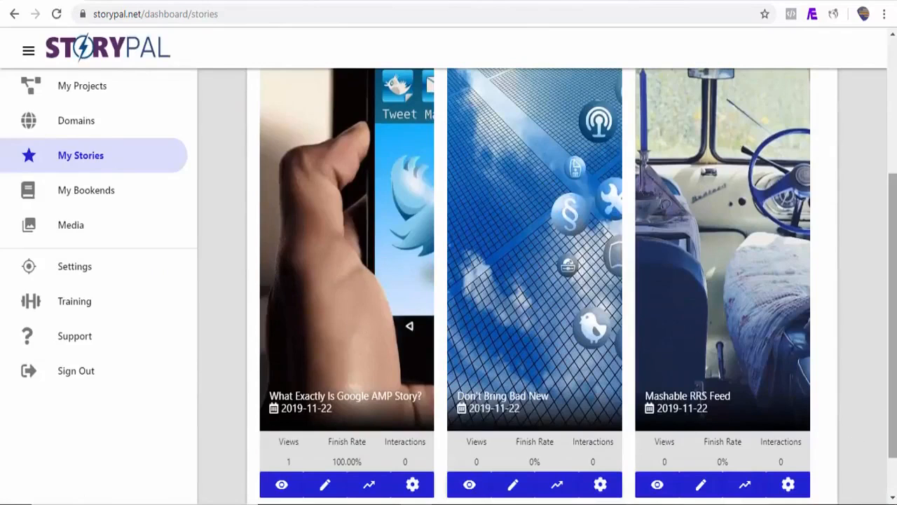
scroll(532, 315, down, 1)
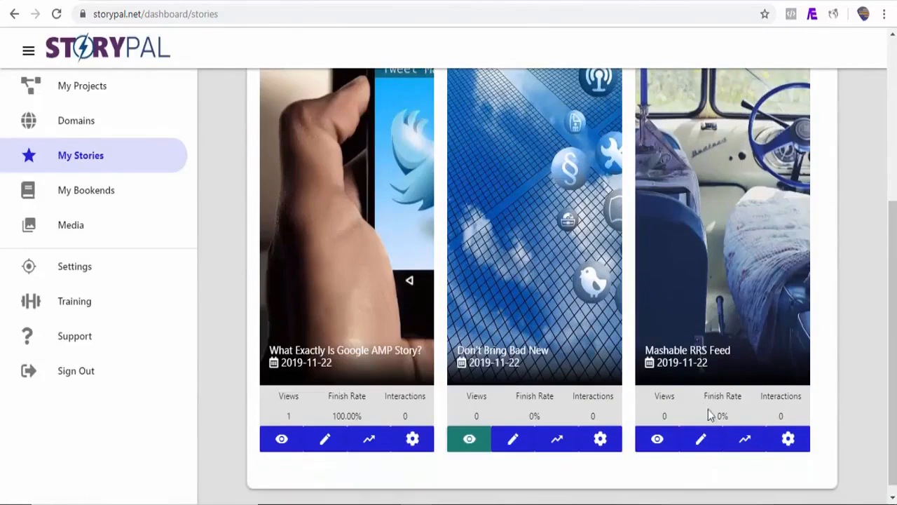
click(657, 439)
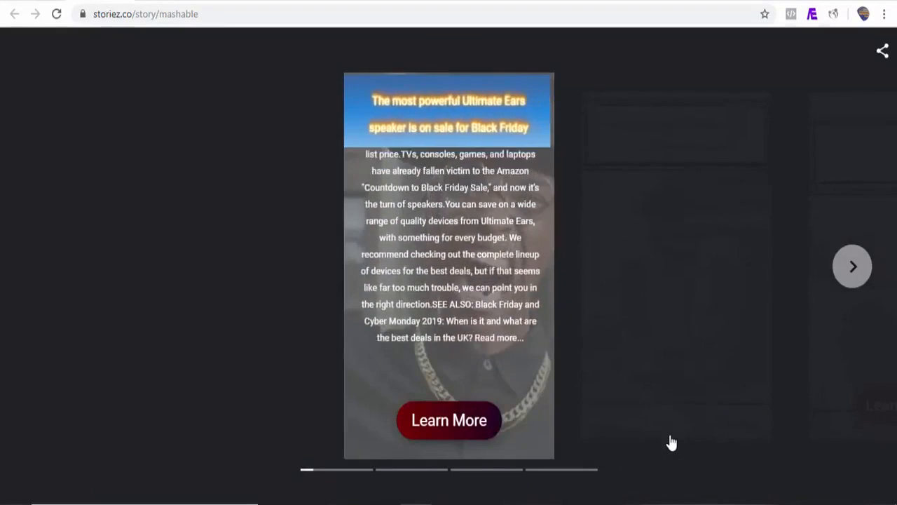
Page through the published Mashable story to its last page and open its share options.
click(857, 279)
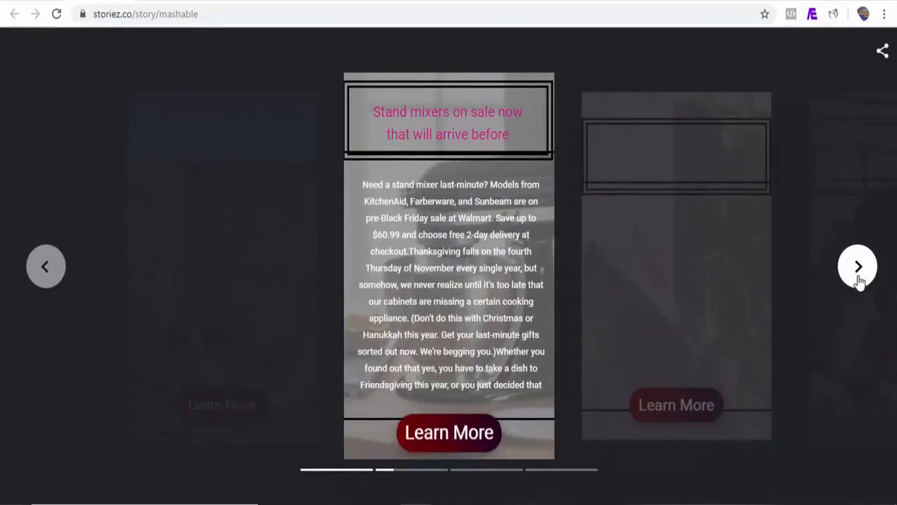
click(859, 279)
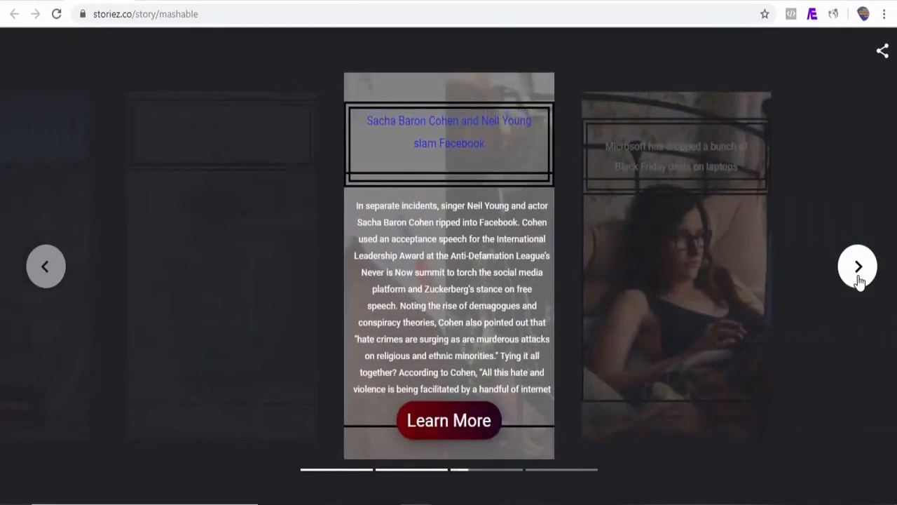
click(858, 279)
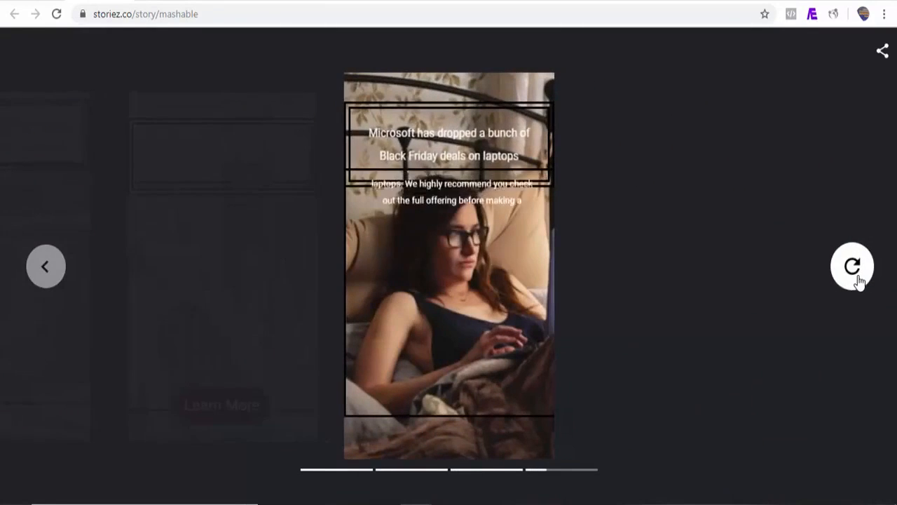
click(882, 52)
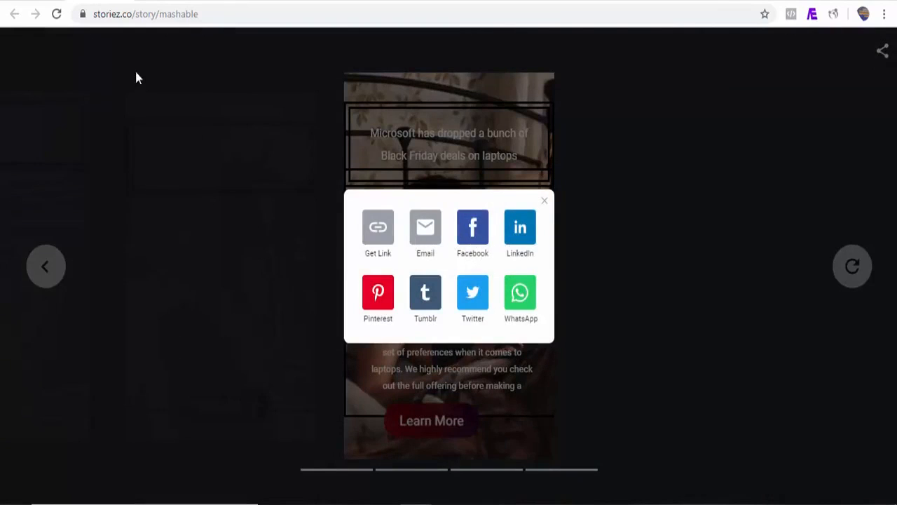
Return to the list of stories, view the Mashable RRS Feed story's email, QR code and embed sharing options, and copy its frame code.
click(38, 4)
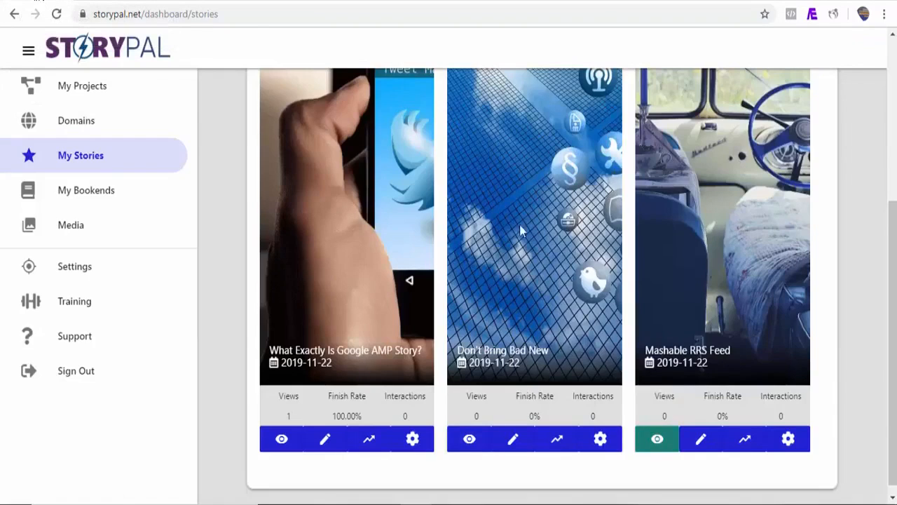
mouse_move(894, 232)
mouse_down()
mouse_move(895, 88)
mouse_move(895, 240)
mouse_up()
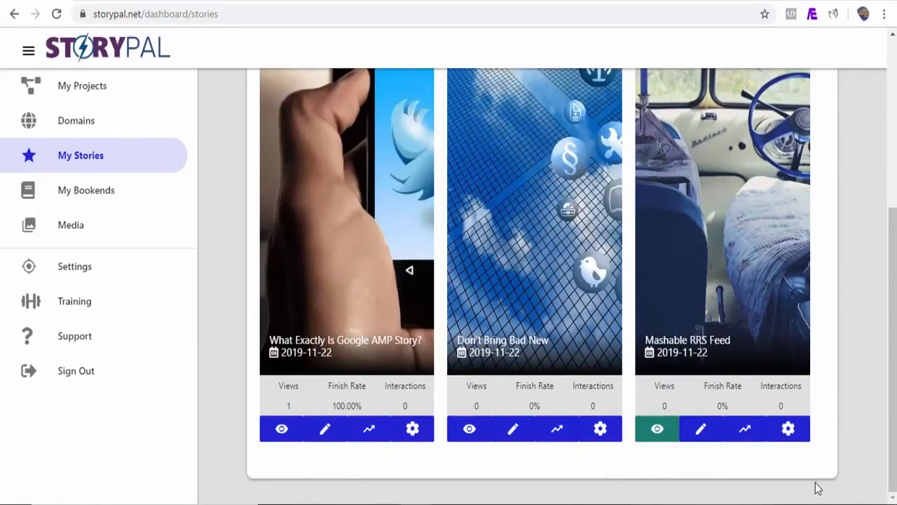
click(788, 429)
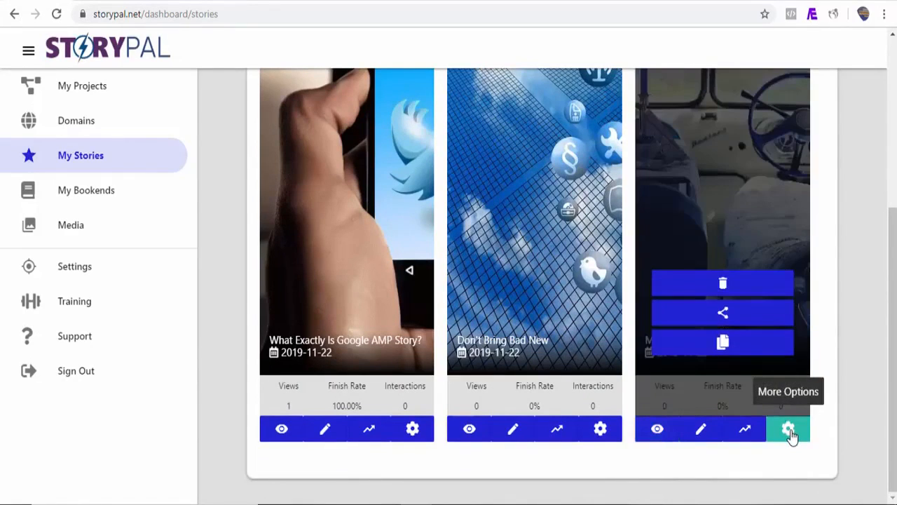
click(722, 319)
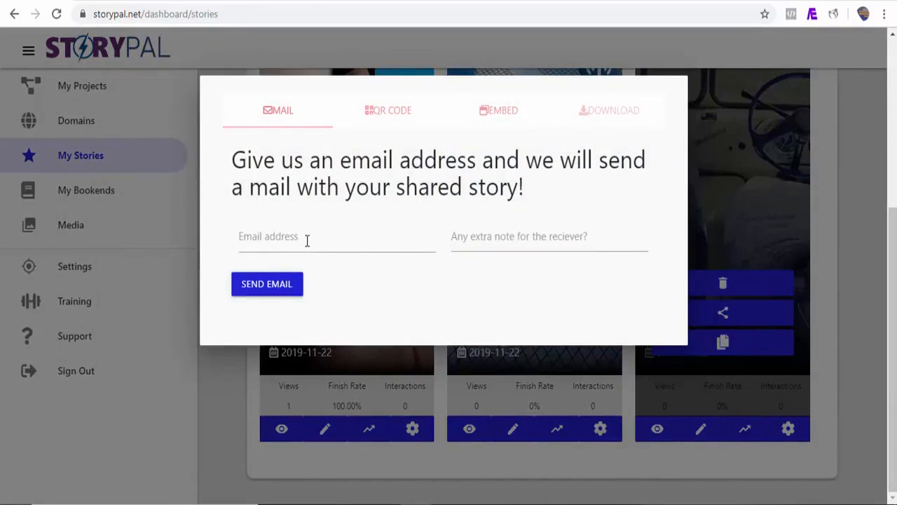
click(388, 112)
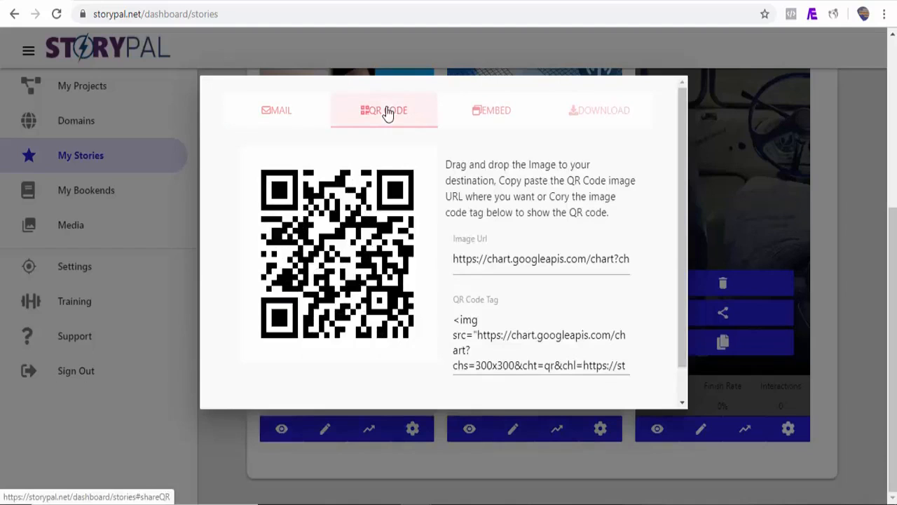
click(494, 115)
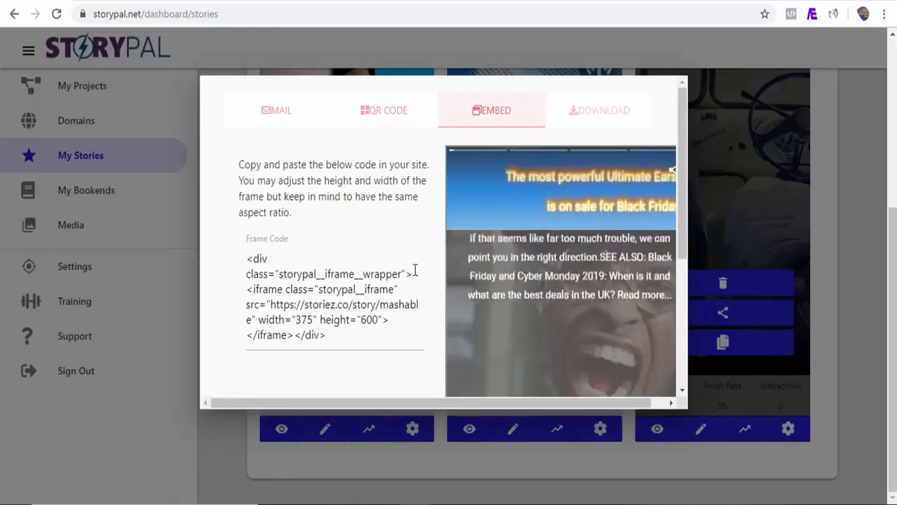
drag(683, 211, 675, 250)
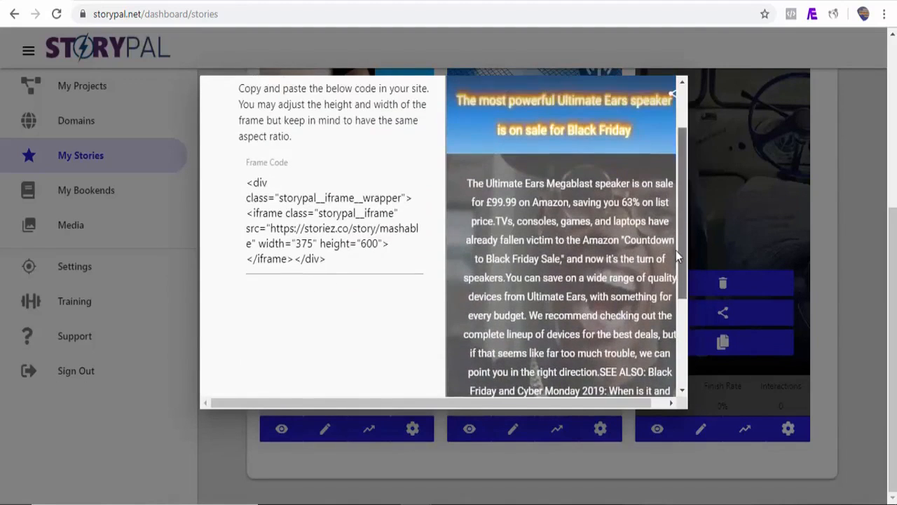
drag(247, 184, 327, 274)
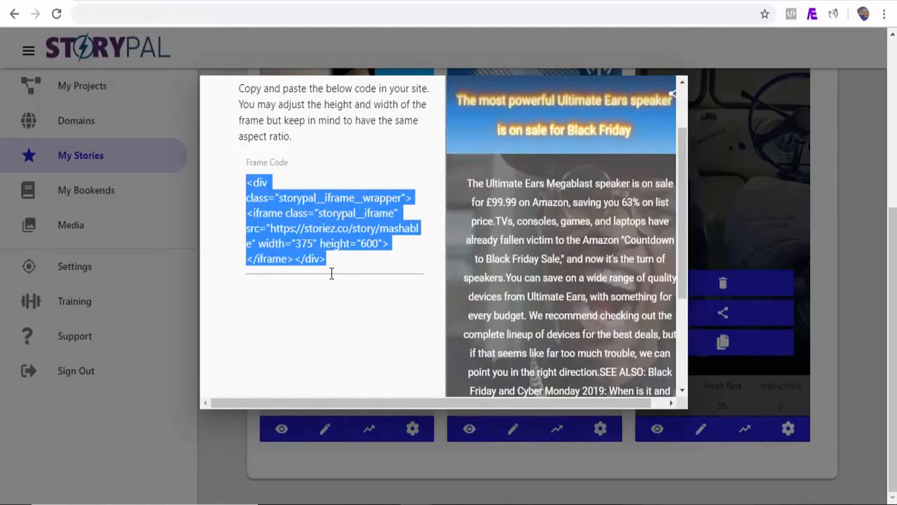
Switch to the new WordPress post, add a Custom HTML block and paste the Mashable story's frame code into it.
click(716, 1)
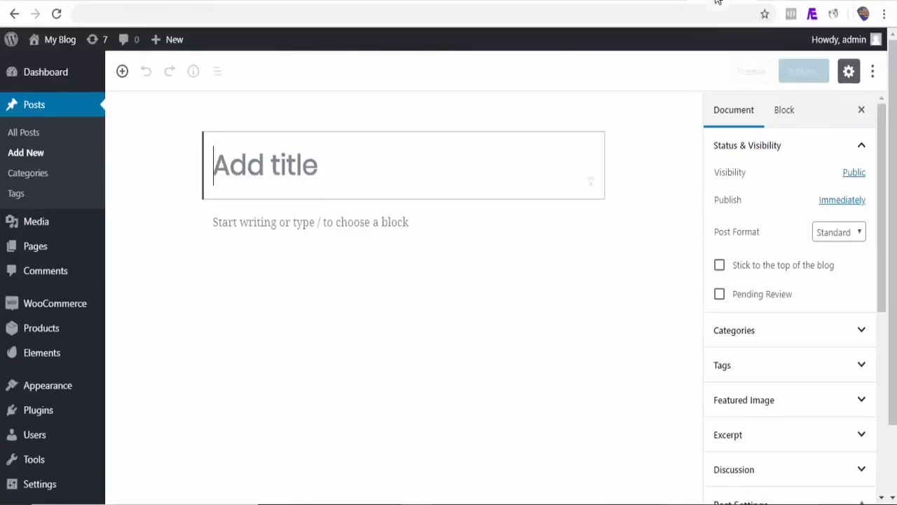
click(183, 223)
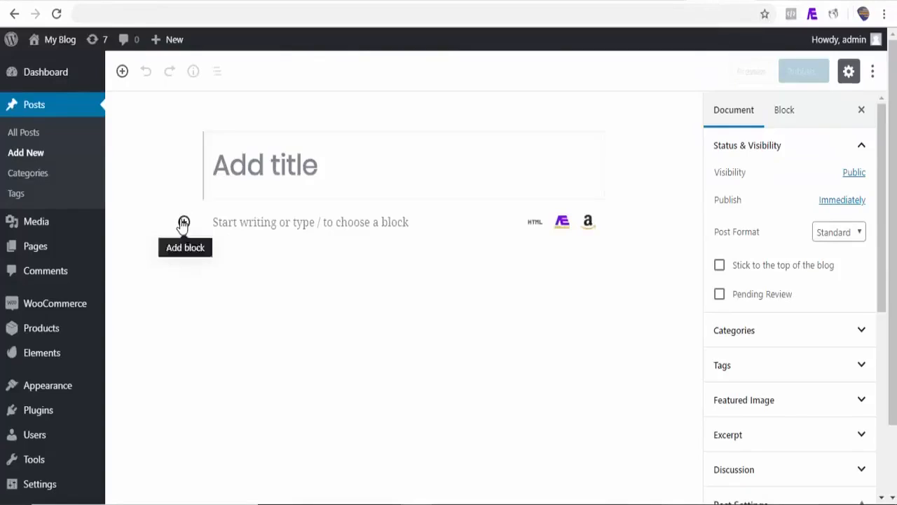
click(231, 366)
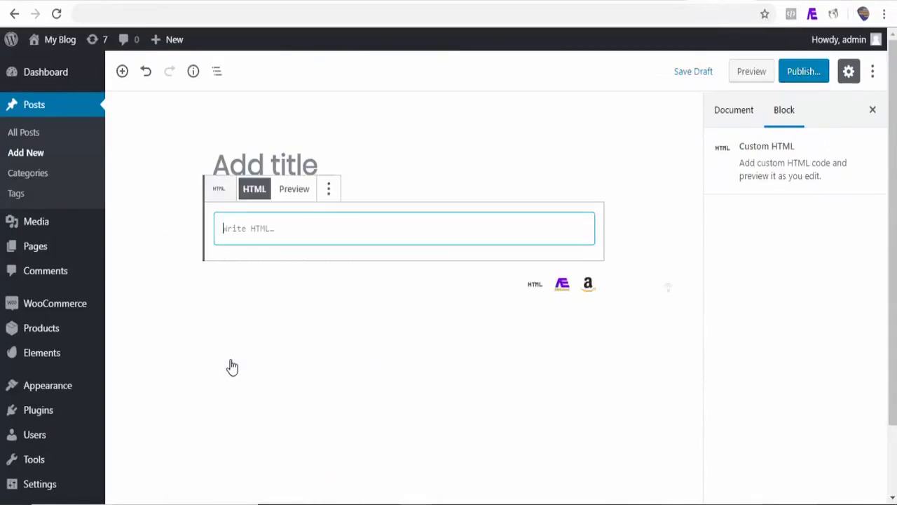
text(<div class="storypal__iframe__wrapper"><iframe class="storypal__iframe" src="https://storiez.co/story/mashable" width="375" height="600"></iframe> </div>)
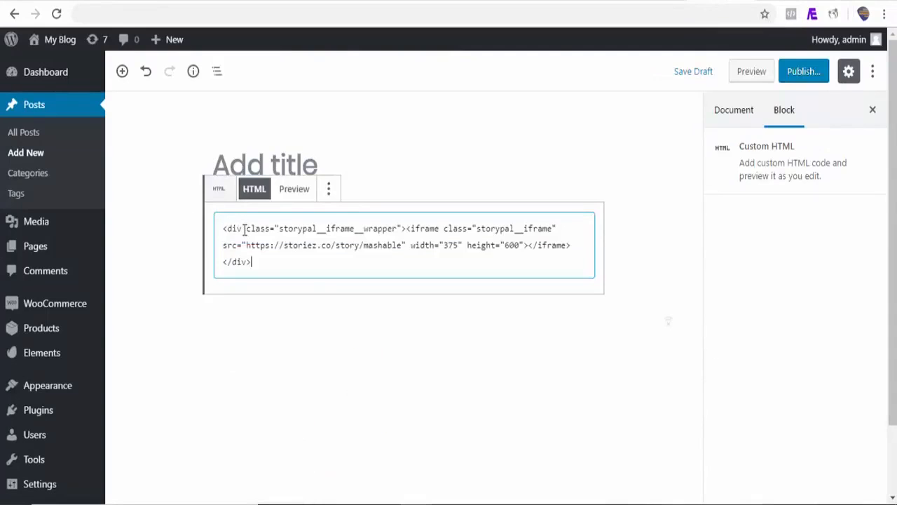
Preview the WordPress post and examine the embedded Mashable story.
click(754, 72)
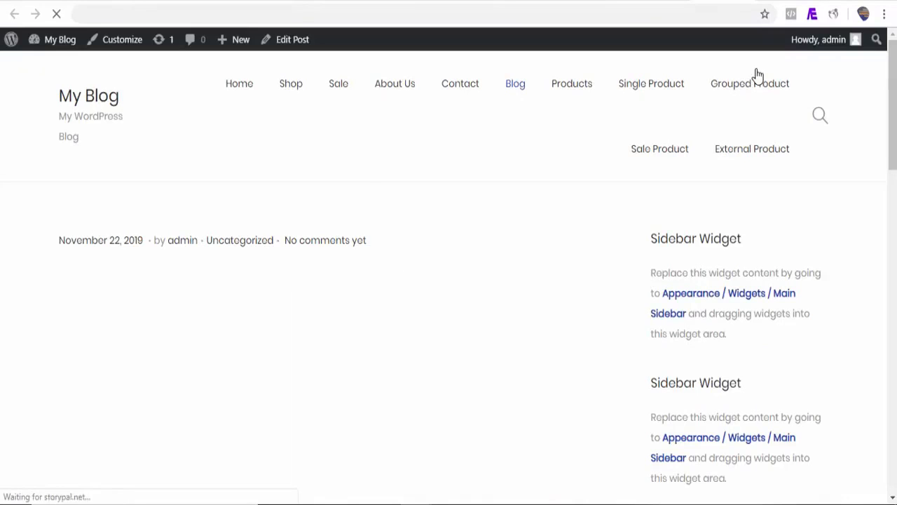
drag(895, 75, 895, 105)
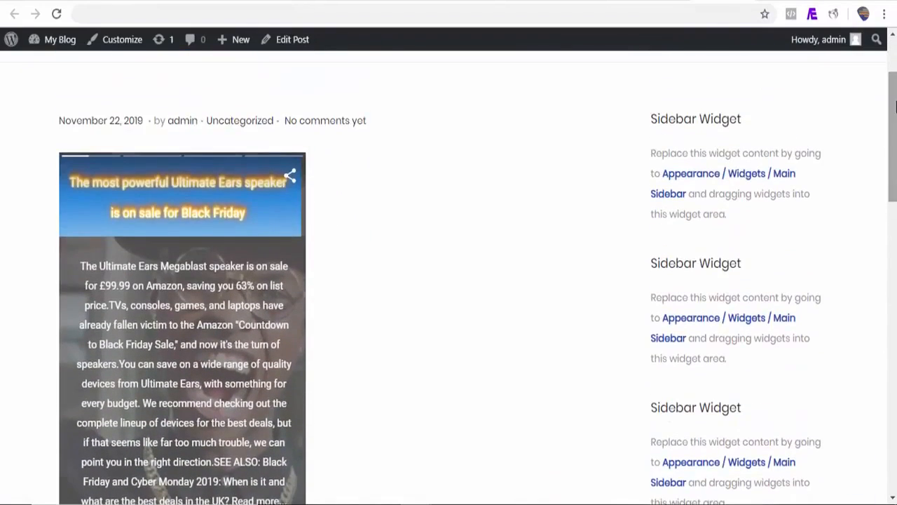
mouse_move(894, 150)
mouse_down()
mouse_move(894, 193)
mouse_move(894, 157)
mouse_up()
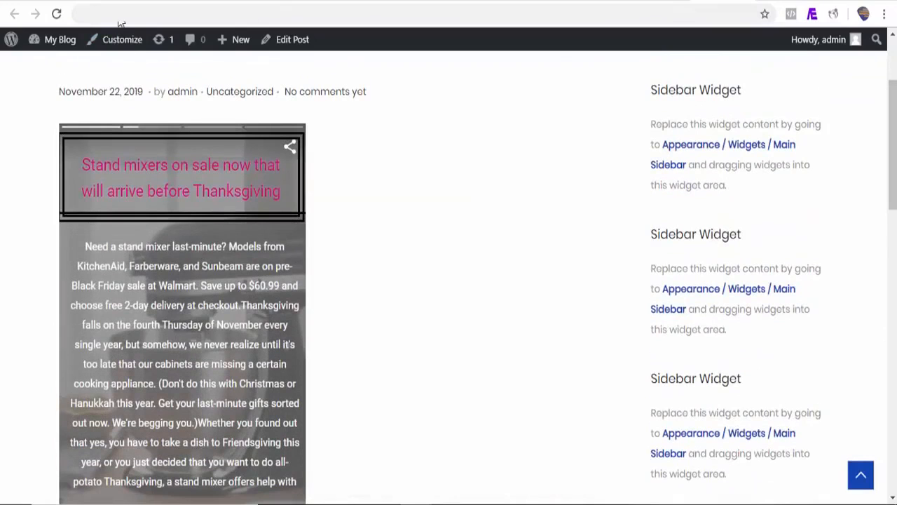
Return to StoryPal, close the Mashable story's sharing options and open the settings for sharing several stories together.
click(63, 1)
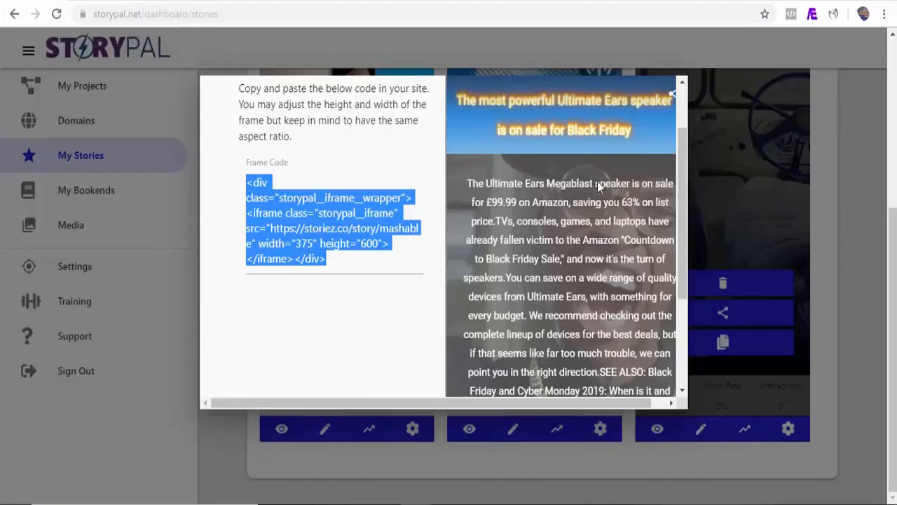
click(847, 240)
drag(894, 245, 893, 77)
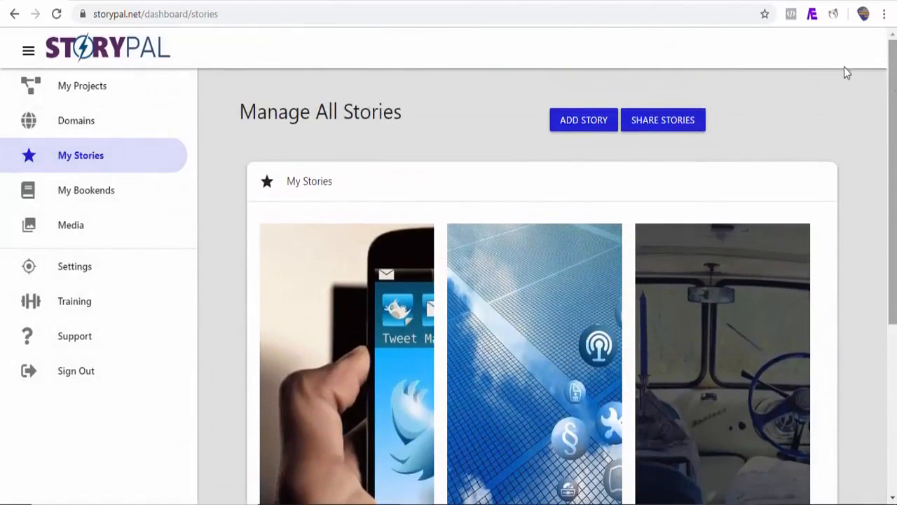
click(663, 122)
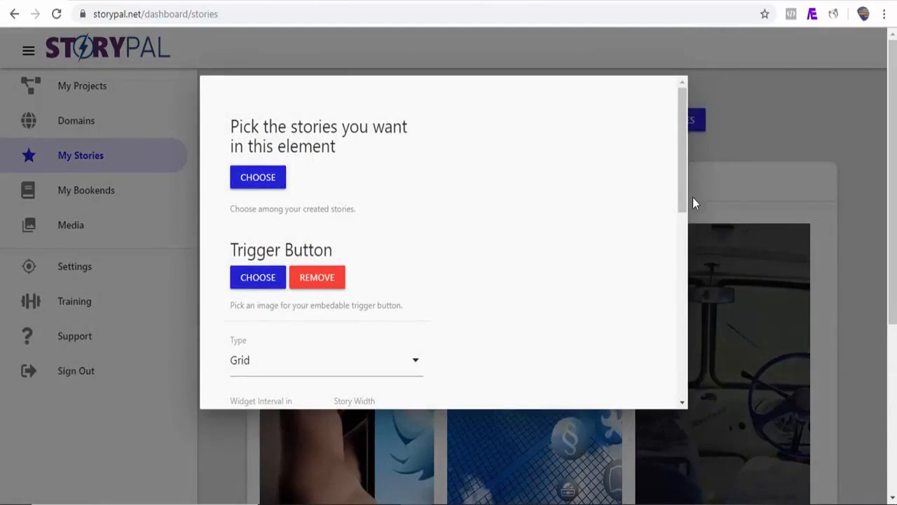
Add the stories What Exactly Is Google AMP Story?, Don't Bring Bad New and Mashable RRS Feed to the share element, in that order.
click(274, 185)
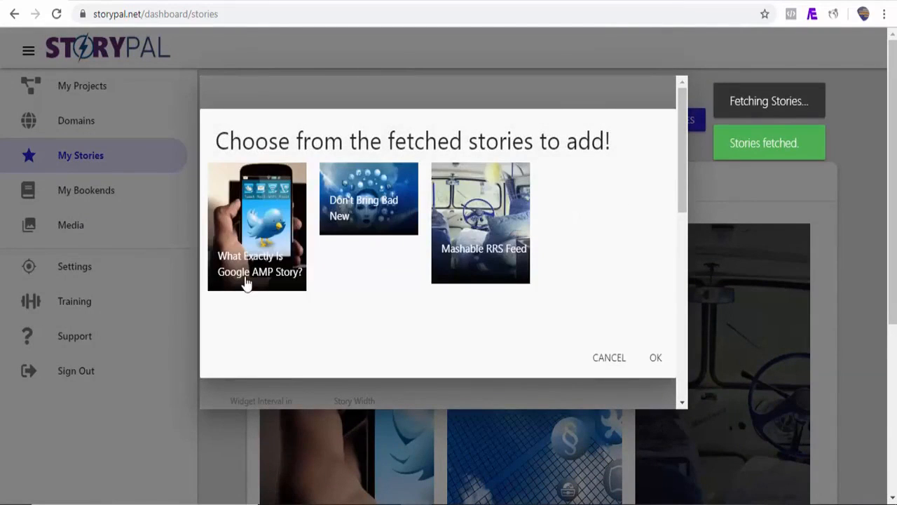
click(244, 286)
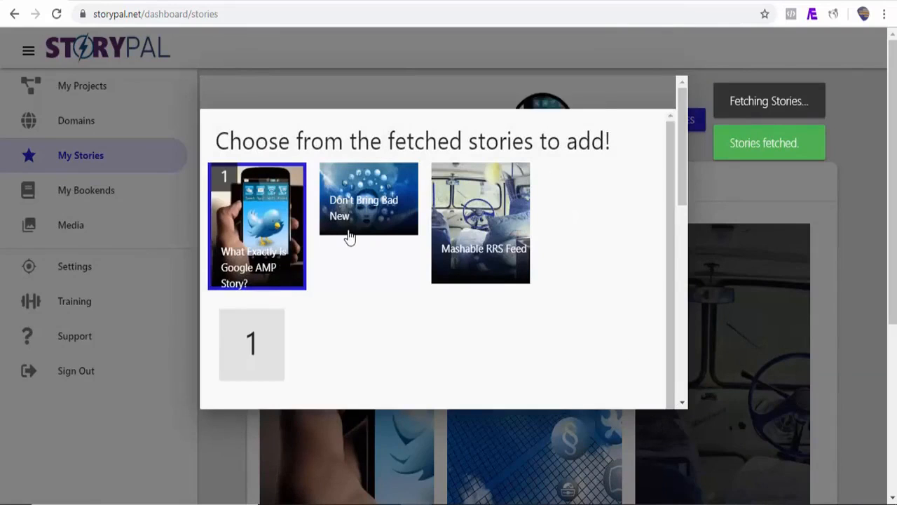
click(349, 234)
click(459, 269)
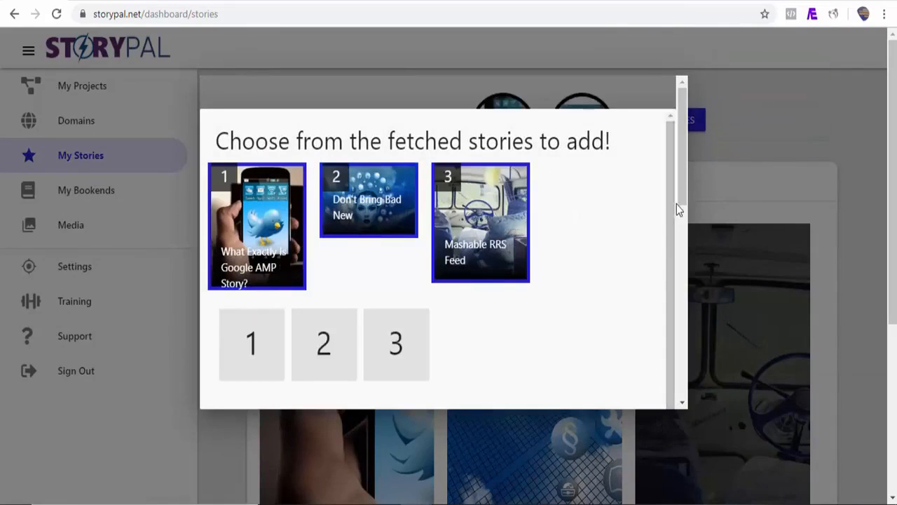
scroll(672, 294, down, 5)
scroll(670, 281, up, 3)
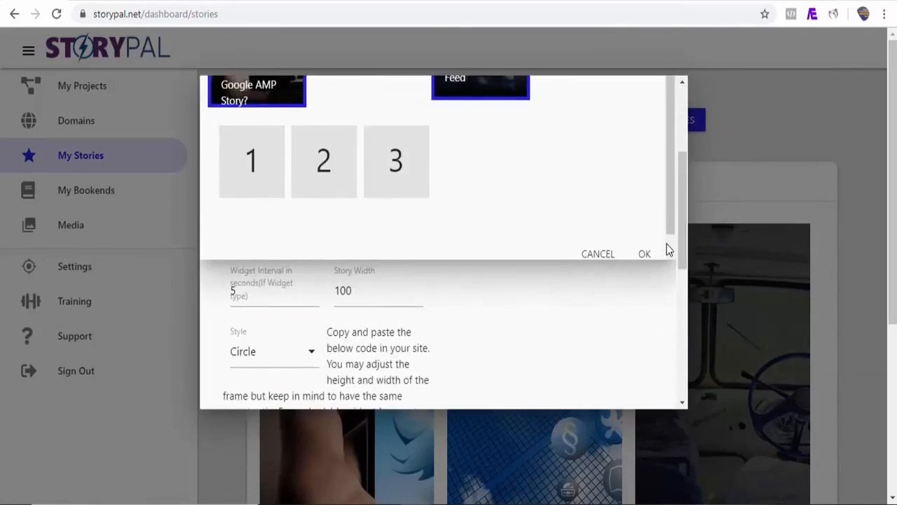
click(645, 253)
Set the story width of the shared stories grid to 200.
mouse_move(683, 225)
mouse_down()
mouse_move(683, 182)
mouse_move(683, 211)
mouse_up()
drag(366, 333, 335, 331)
text(200)
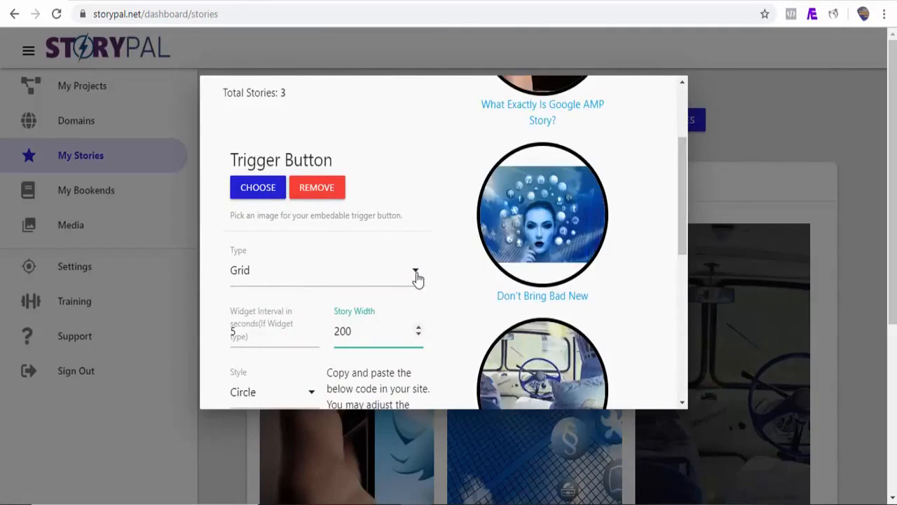
Try the Square and Rectangle styles on the shared stories grid, and return it to Circle.
drag(686, 206, 680, 240)
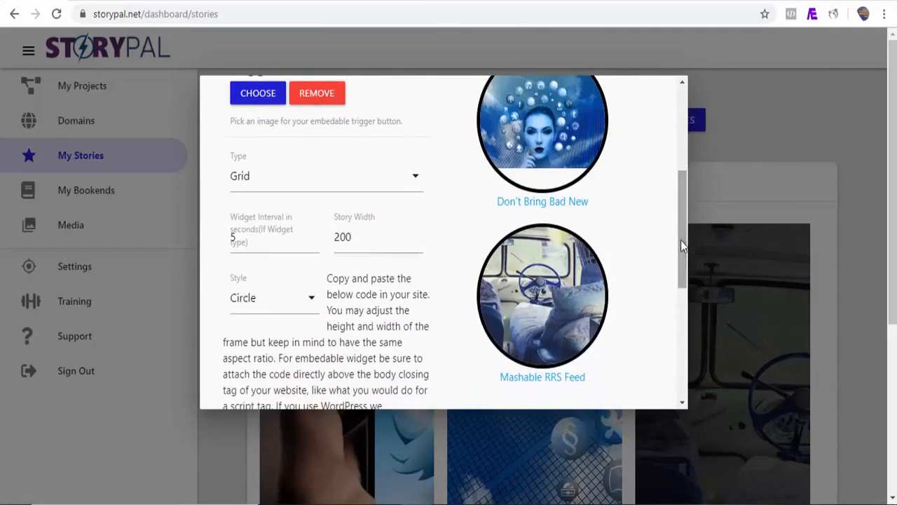
click(311, 308)
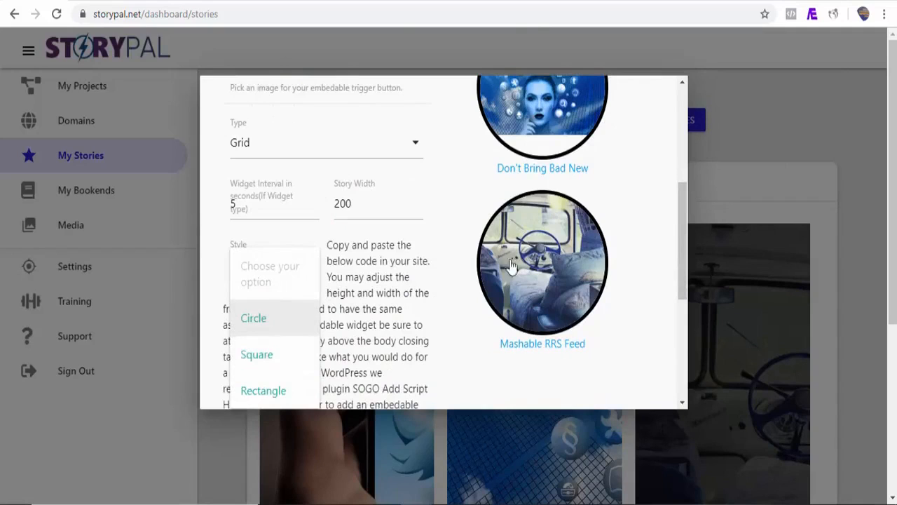
click(256, 355)
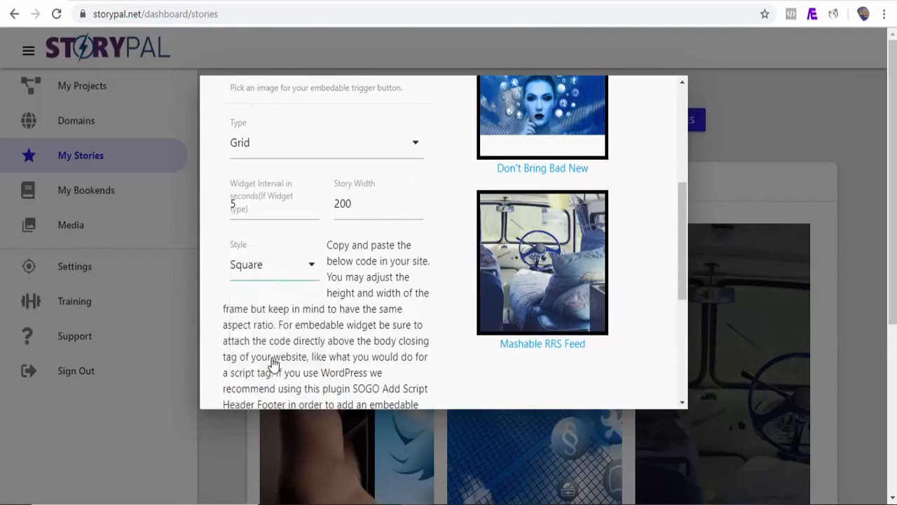
click(313, 278)
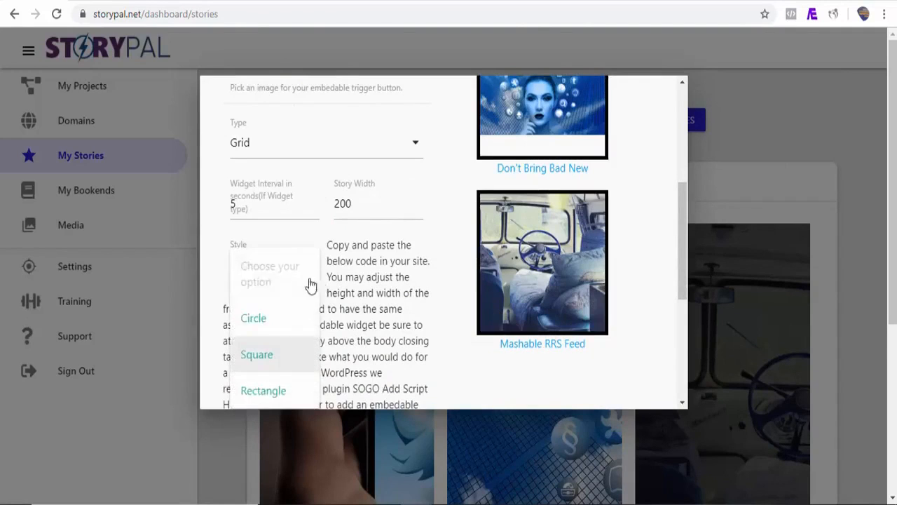
click(280, 398)
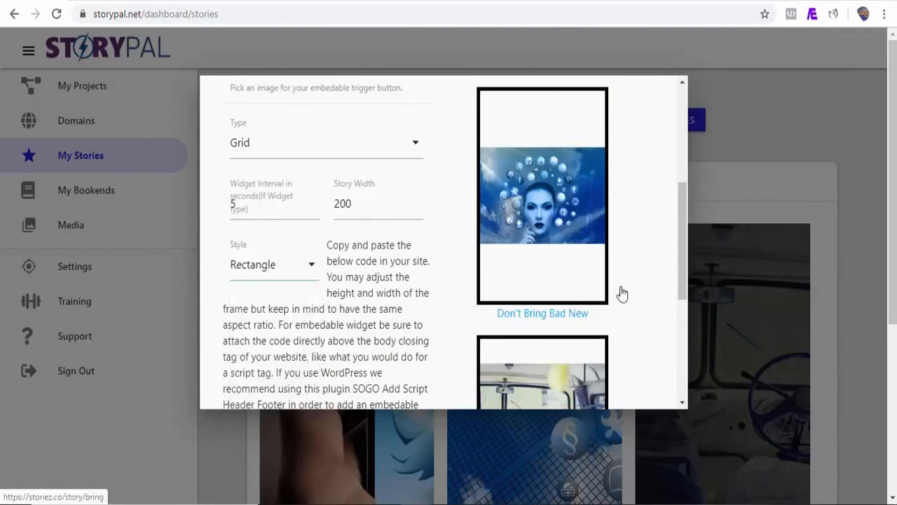
mouse_move(684, 268)
mouse_down()
mouse_move(681, 227)
mouse_move(675, 291)
mouse_move(671, 272)
mouse_up()
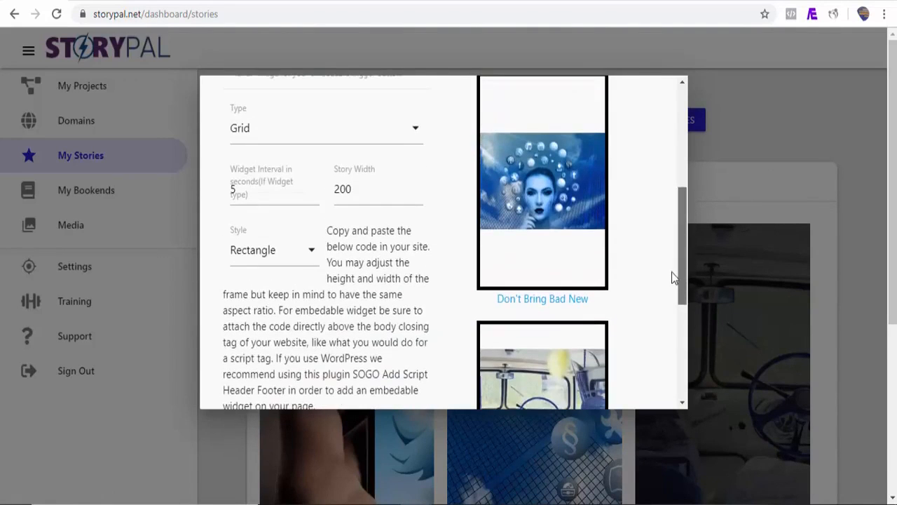
click(312, 257)
click(257, 309)
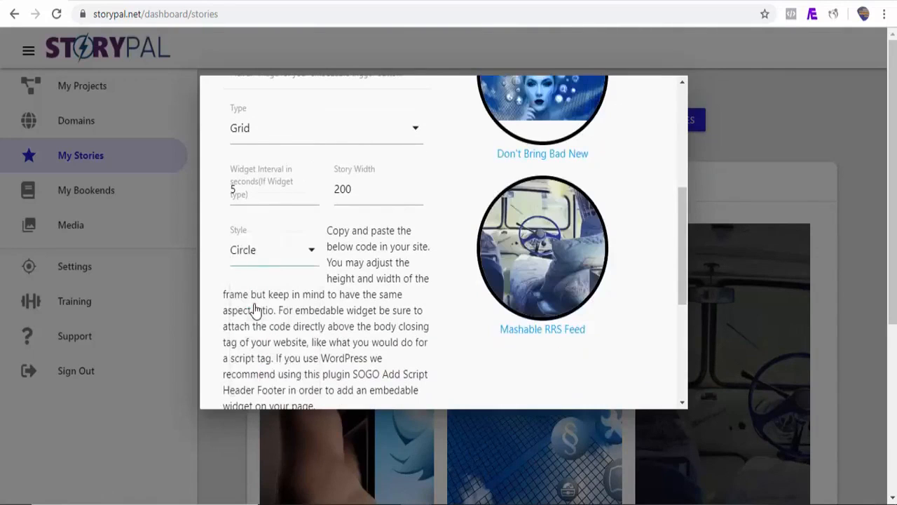
Copy the share code of the circular stories grid and paste it into the empty Custom HTML block of the WordPress post.
drag(682, 253, 681, 331)
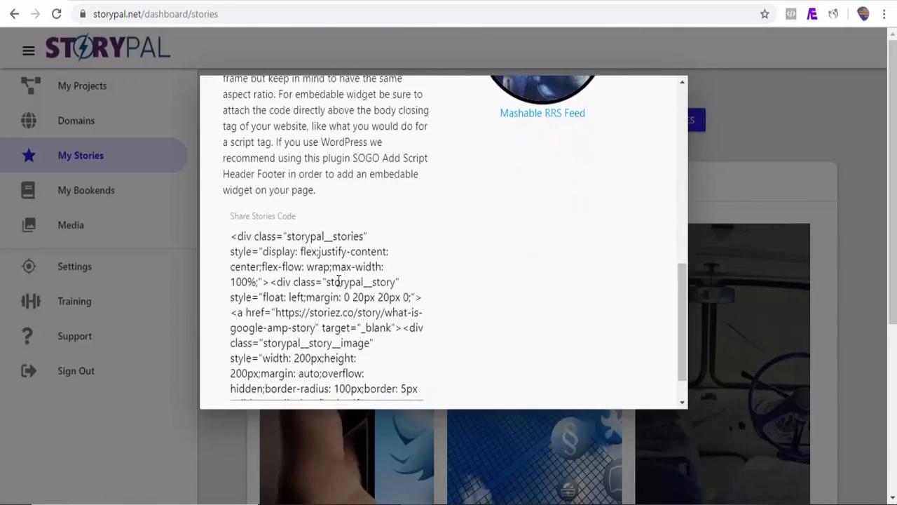
click(290, 268)
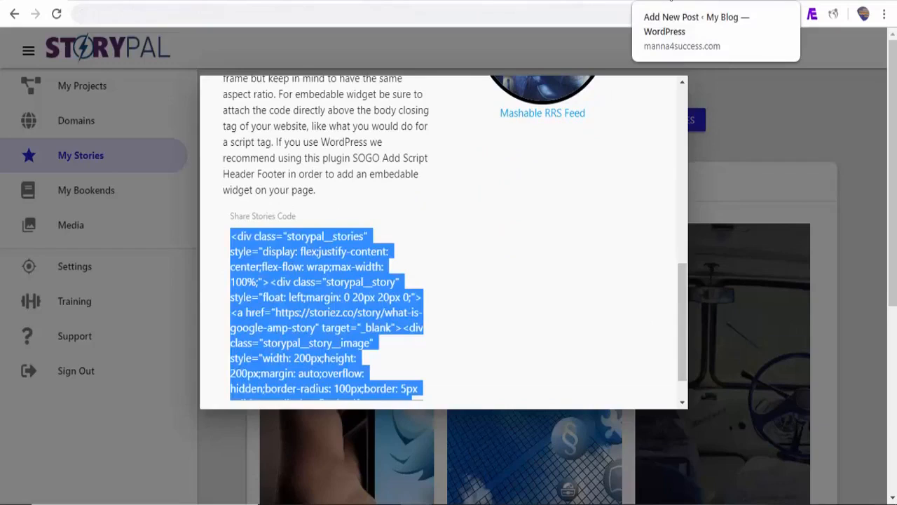
click(671, 1)
click(318, 322)
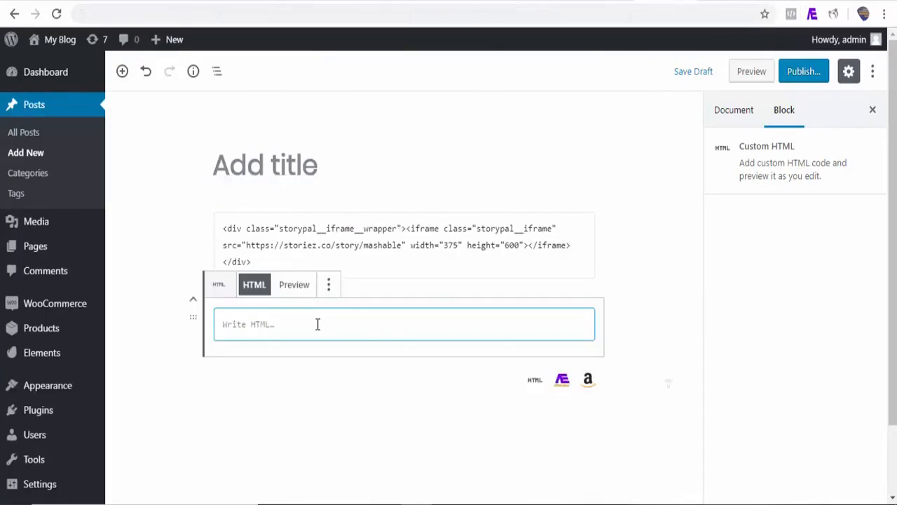
key(ctrl+v)
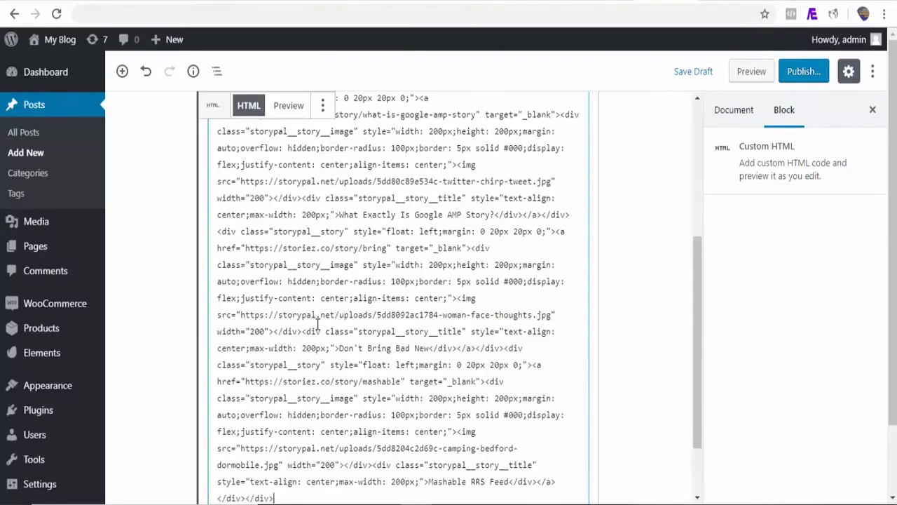
Preview the post and open the Don't Bring Bad New story from the embedded grid.
click(748, 79)
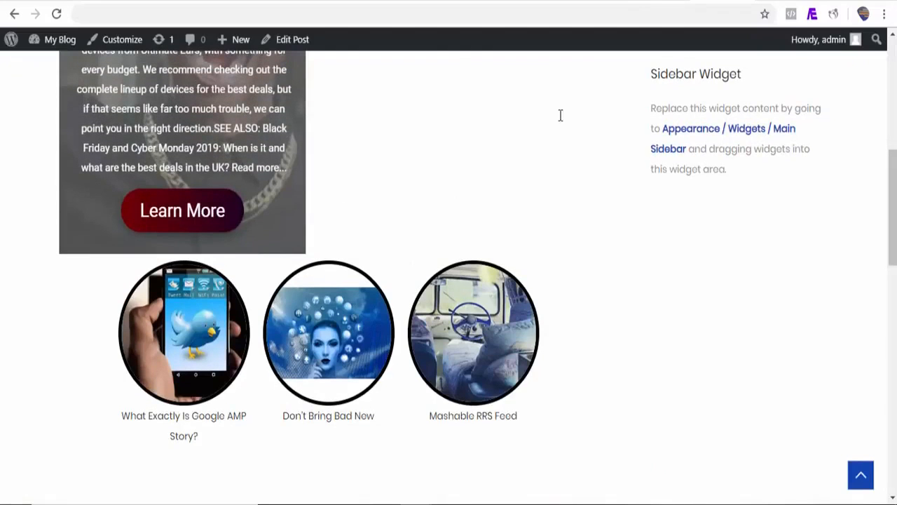
click(313, 364)
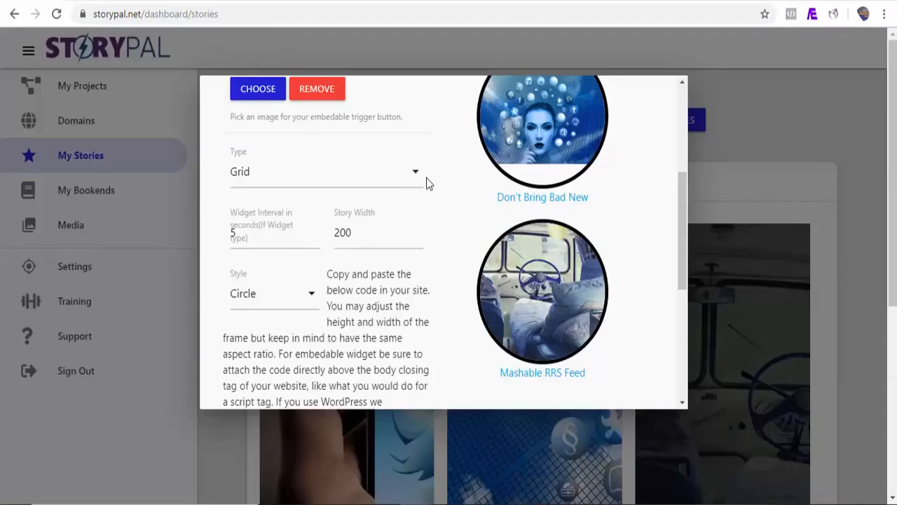
Back in StoryPal, change the share type to Embedable Widget and use pro.png from the media library as its trigger image.
click(414, 184)
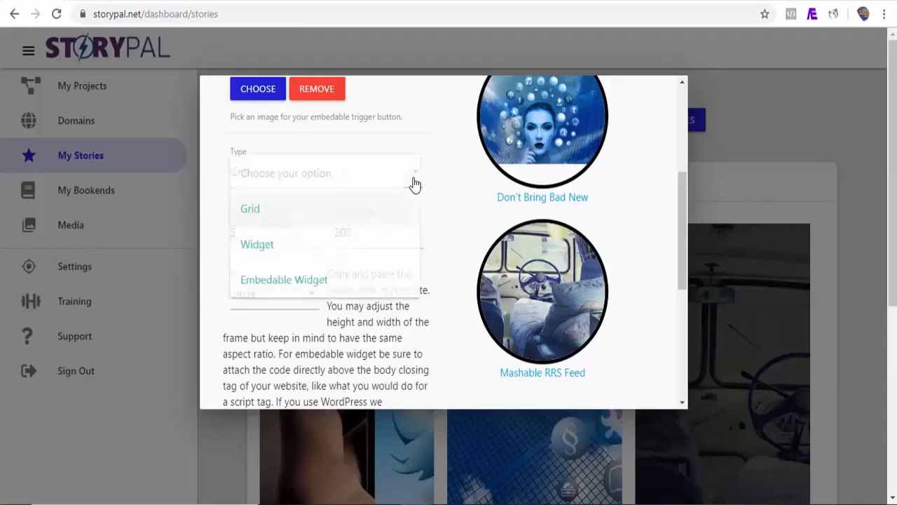
click(330, 287)
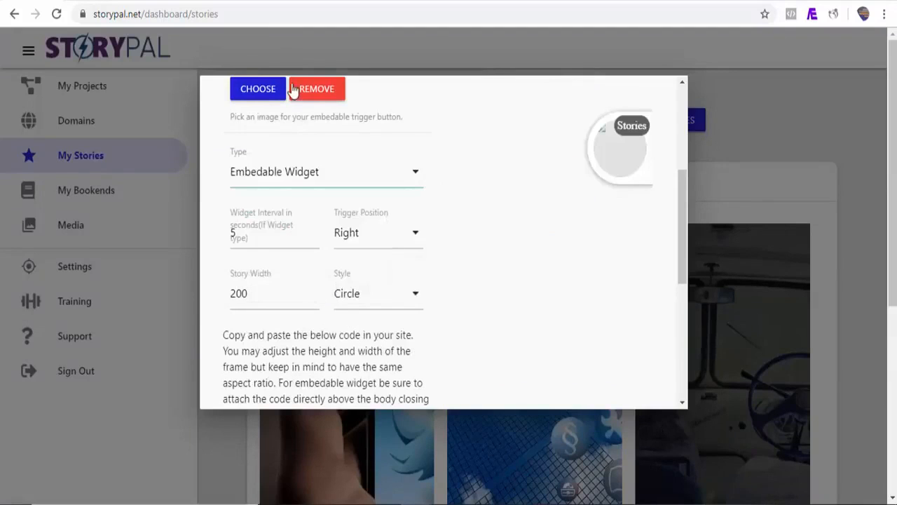
click(258, 91)
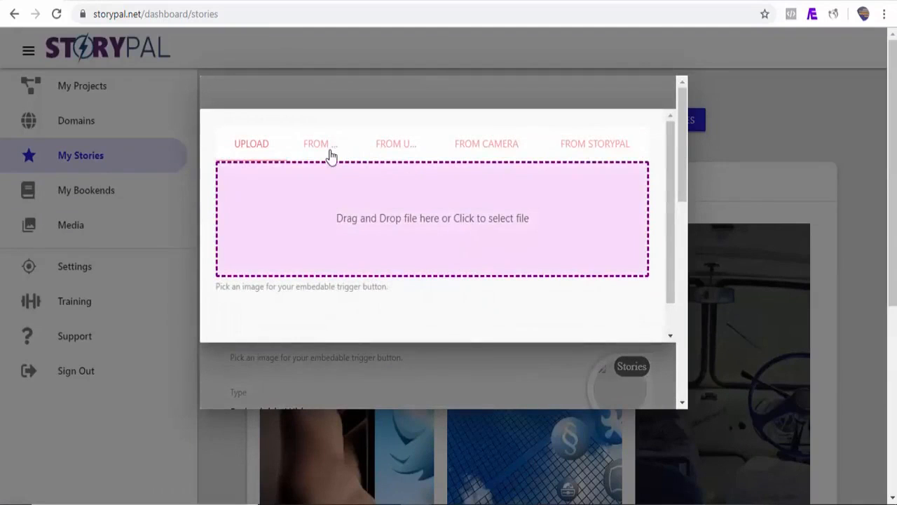
click(330, 156)
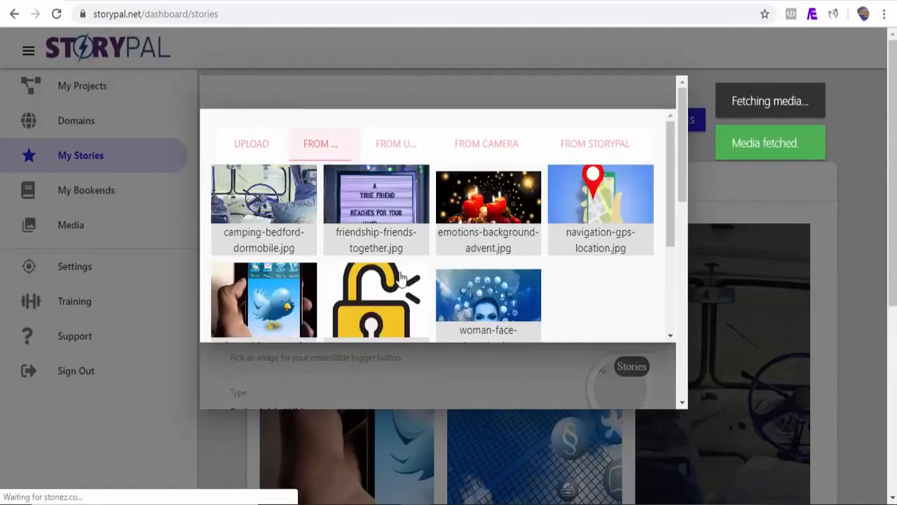
click(378, 298)
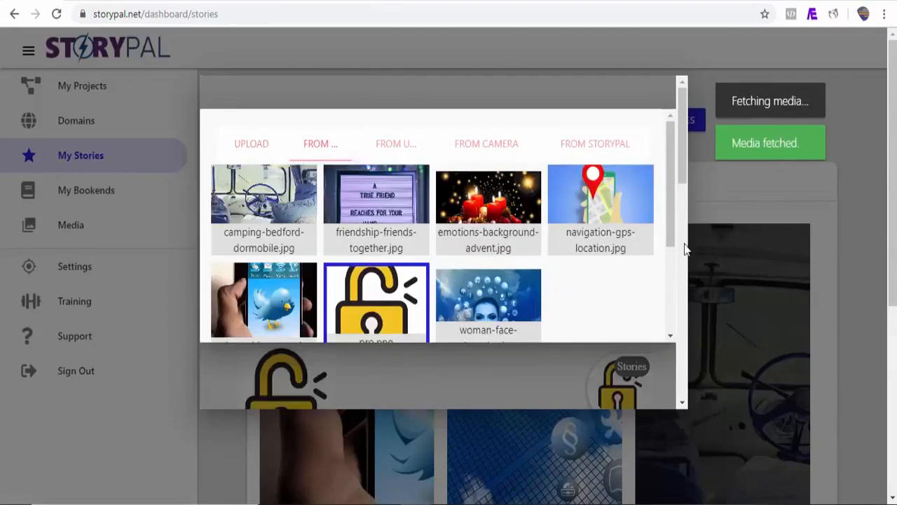
scroll(666, 245, down, 5)
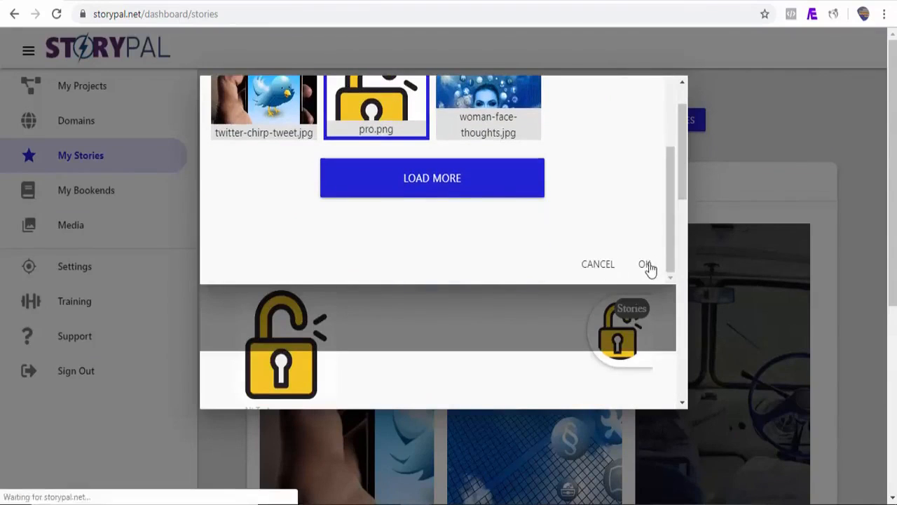
click(646, 264)
Copy the embedable widget's share code and paste it into a new Custom HTML block below the grid code in the WordPress post.
scroll(651, 268, down, 6)
click(312, 329)
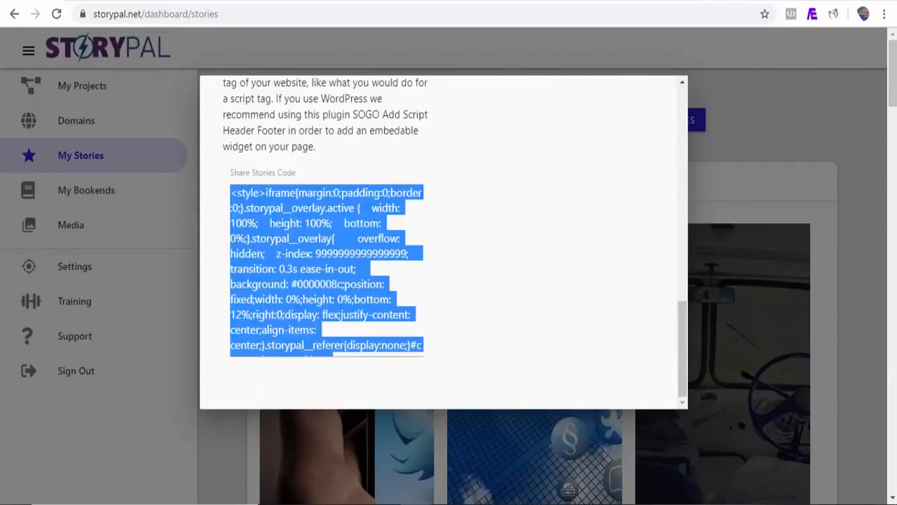
click(670, 1)
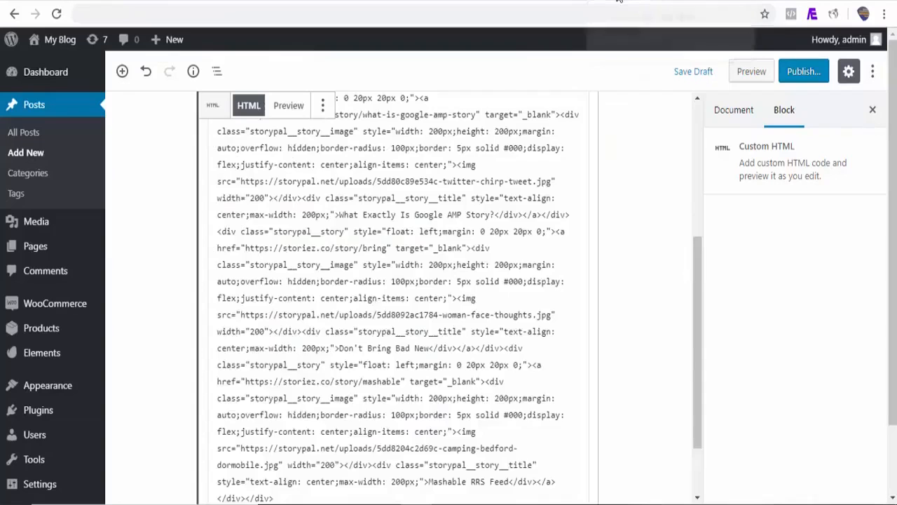
click(178, 472)
click(198, 279)
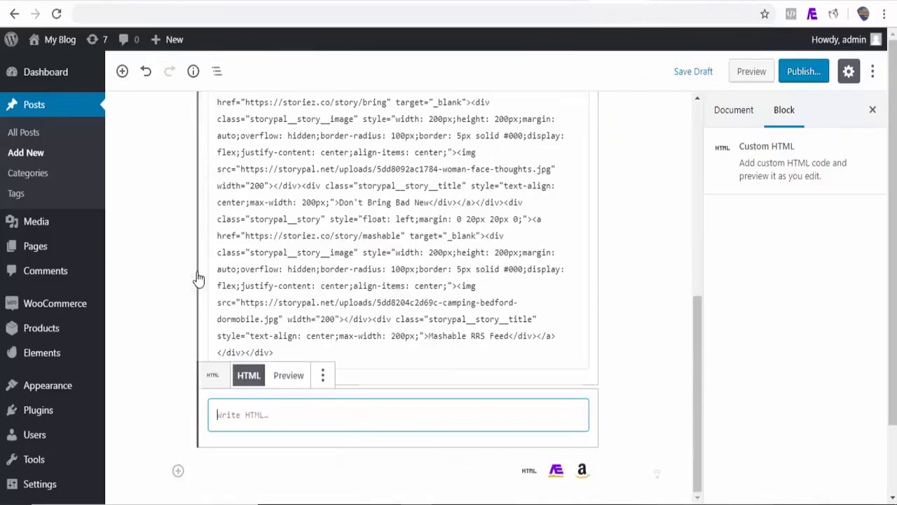
key(ctrl+v)
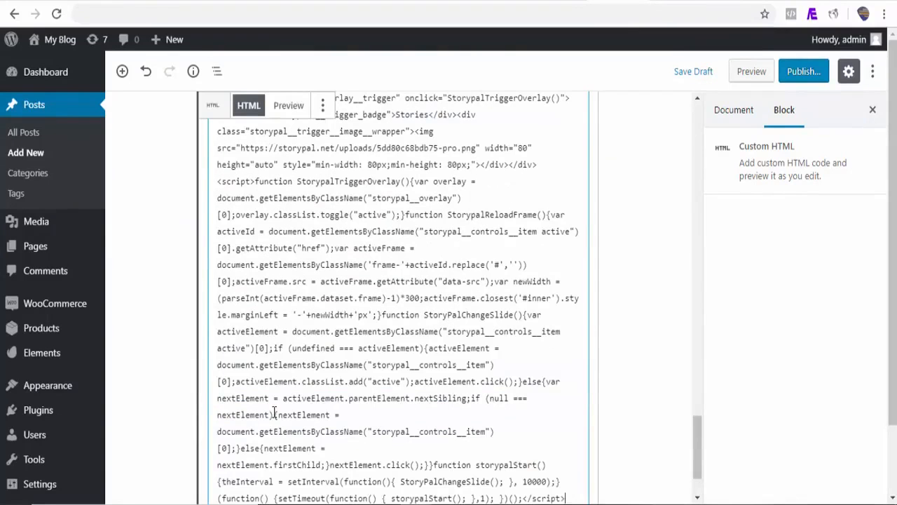
Preview the post and open the stories widget from its floating padlock trigger.
click(753, 73)
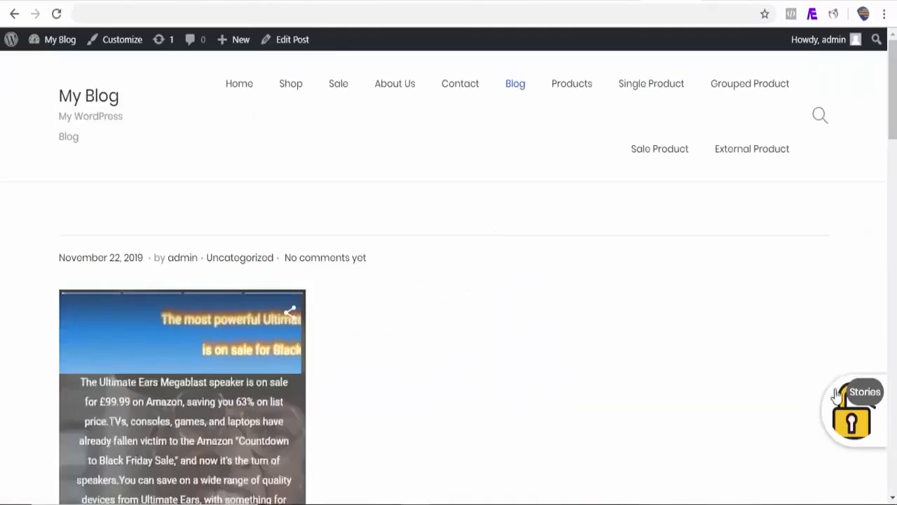
click(867, 423)
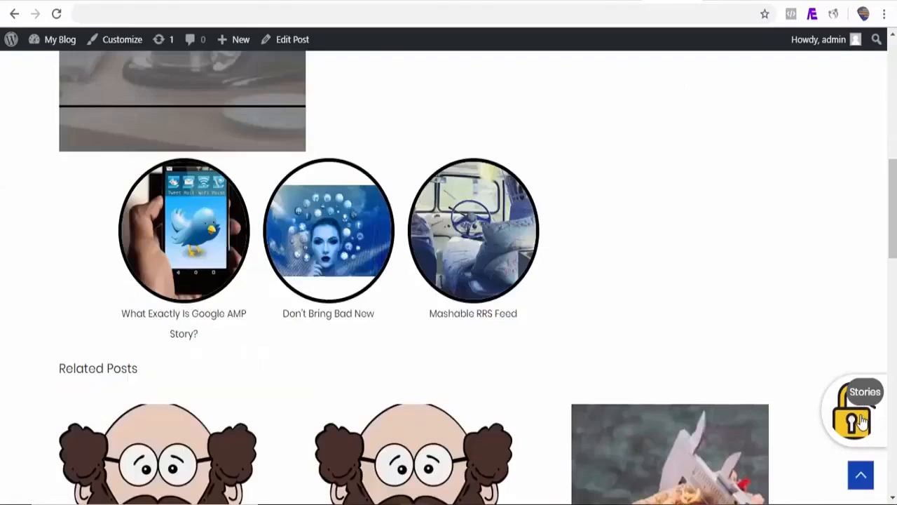